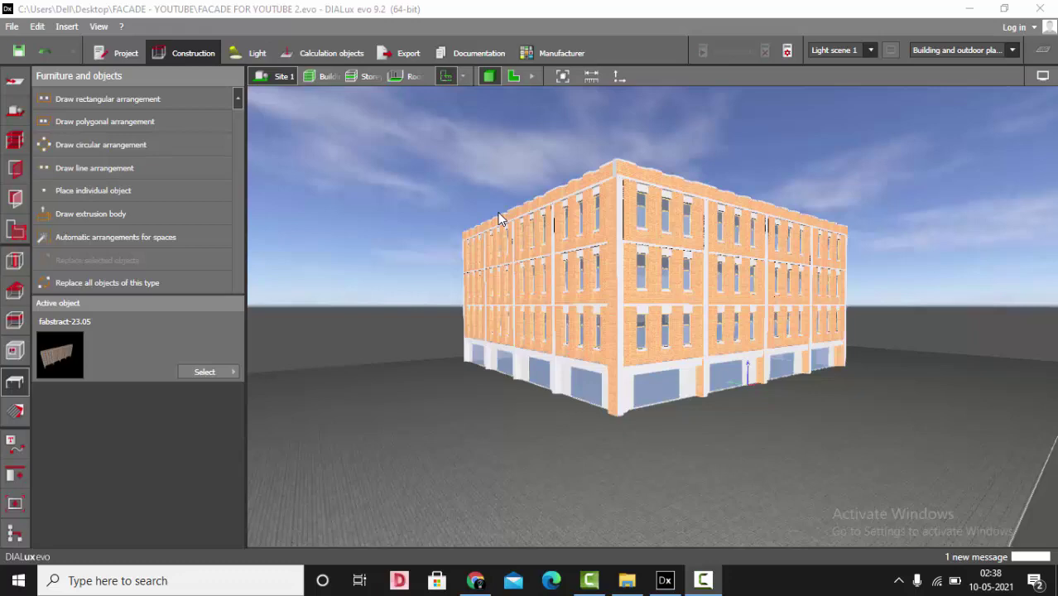
# - Orbit to a raised corner view and inspect the front, left side and back-right facade panels
pyautogui.moveTo(499, 220); pyautogui.dragTo(478, 287)
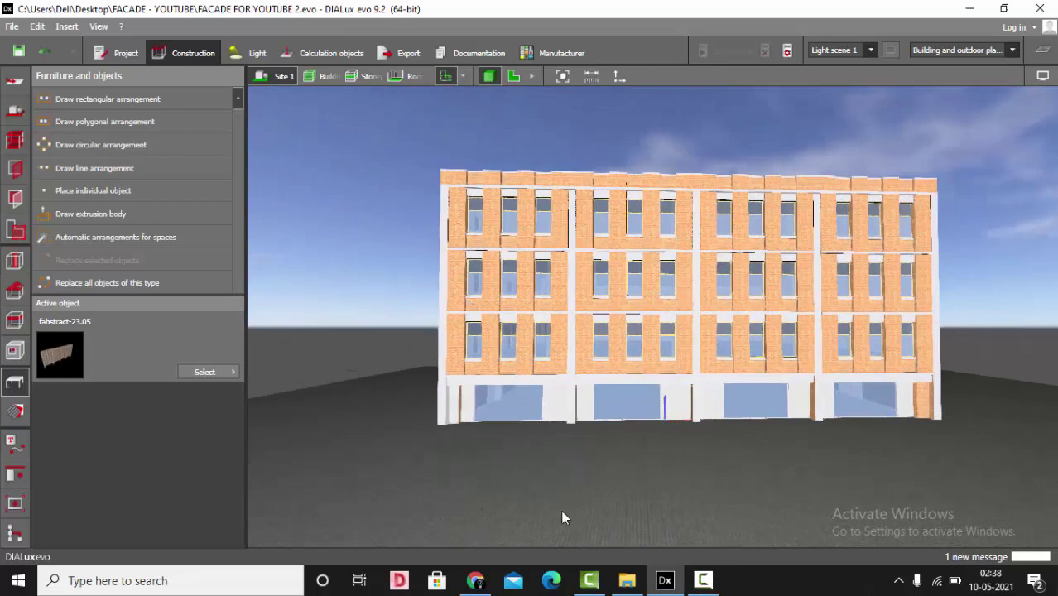
pyautogui.moveTo(723, 310); pyautogui.dragTo(769, 334)
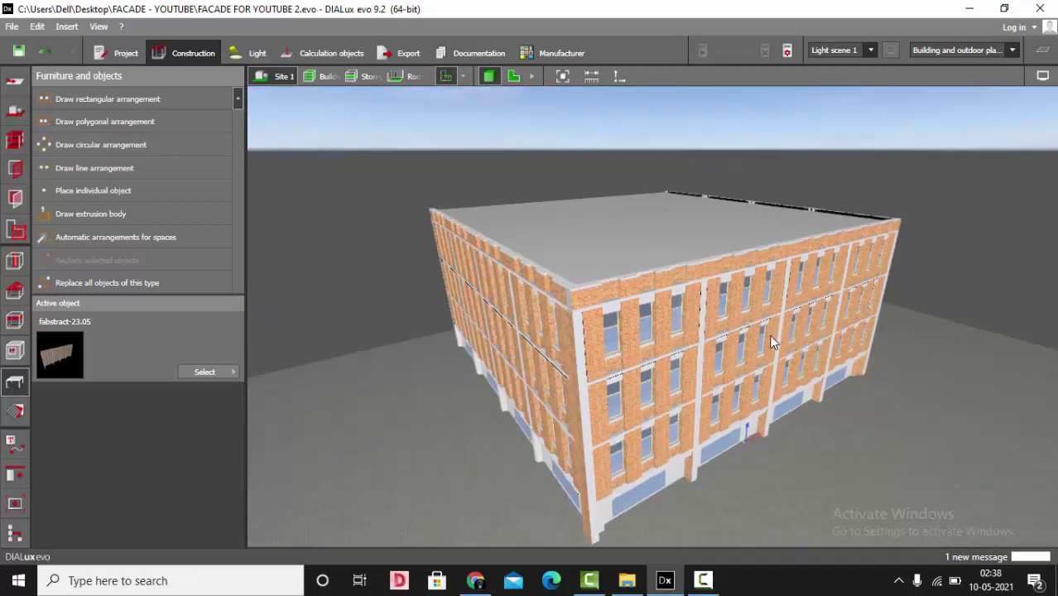
pyautogui.click(608, 286)
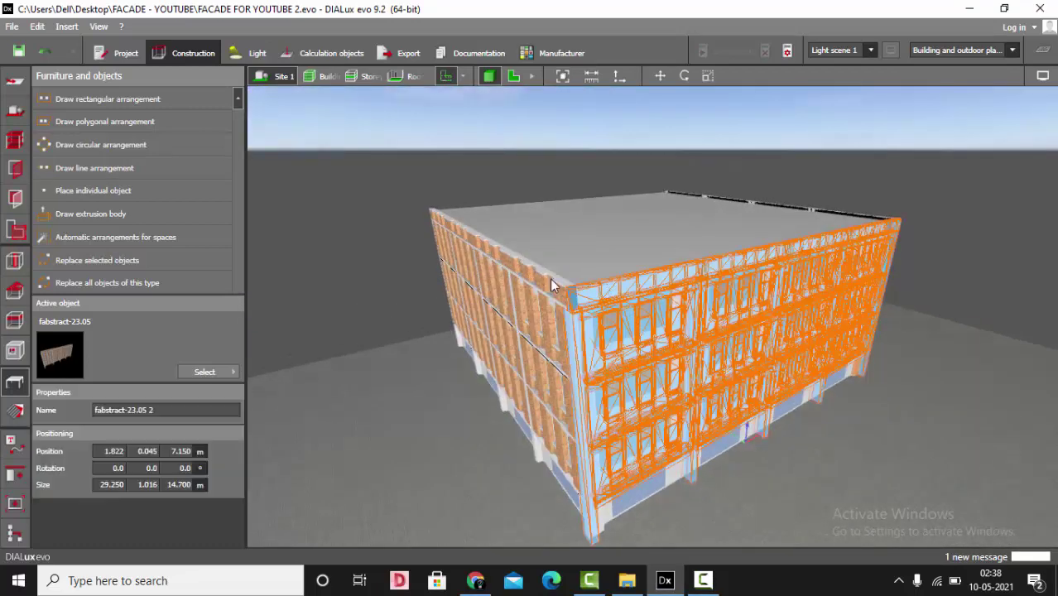
pyautogui.click(634, 242)
pyautogui.click(794, 206)
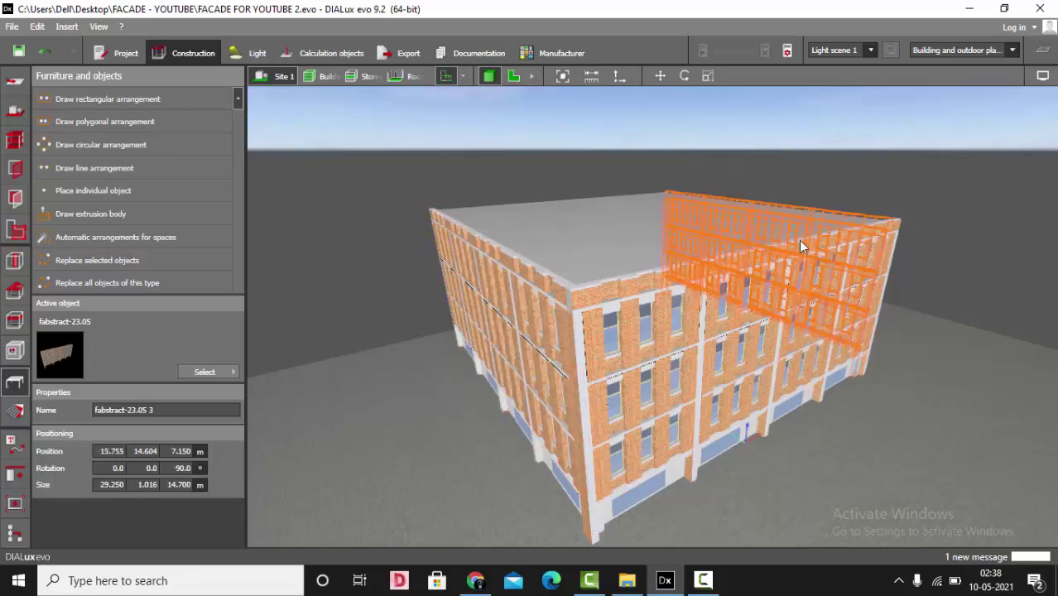
# - Orbit to another corner, clear the selection and bring up the BUILDING FACADE page in Chrome
pyautogui.moveTo(798, 240); pyautogui.dragTo(793, 263)
pyautogui.click(562, 477)
pyautogui.click(476, 581)
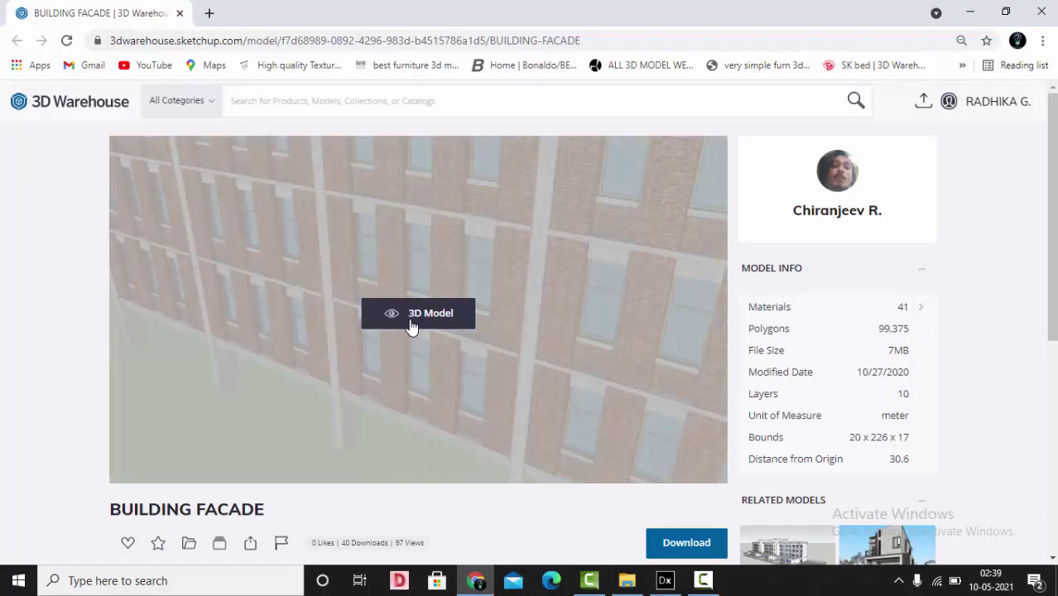
# - Load the BUILDING FACADE interactive 3D preview, orbit it and compare it with the DIALux building
pyautogui.click(410, 321)
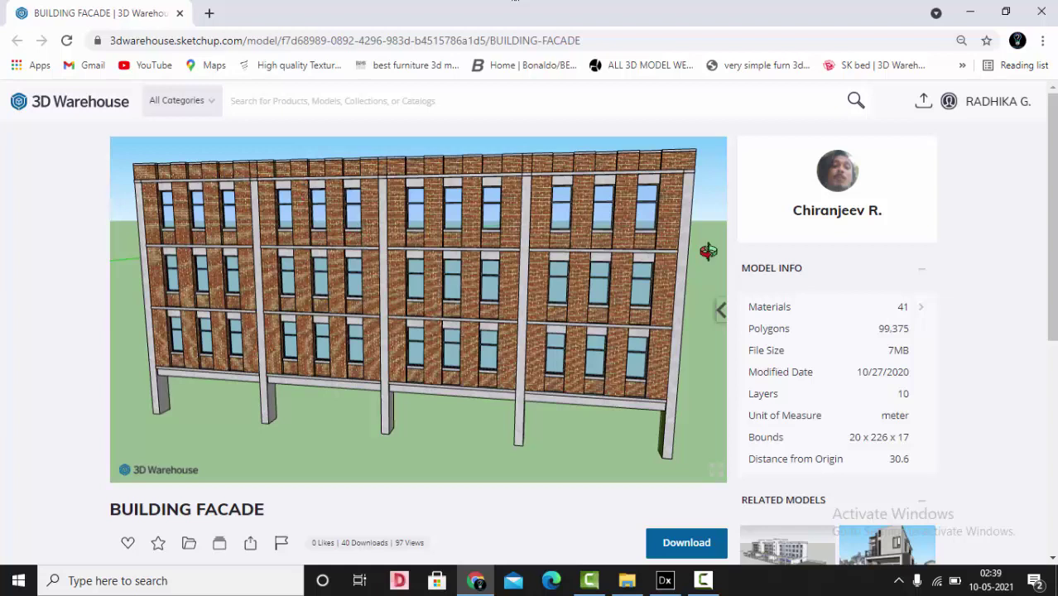
pyautogui.moveTo(654, 335); pyautogui.dragTo(643, 339)
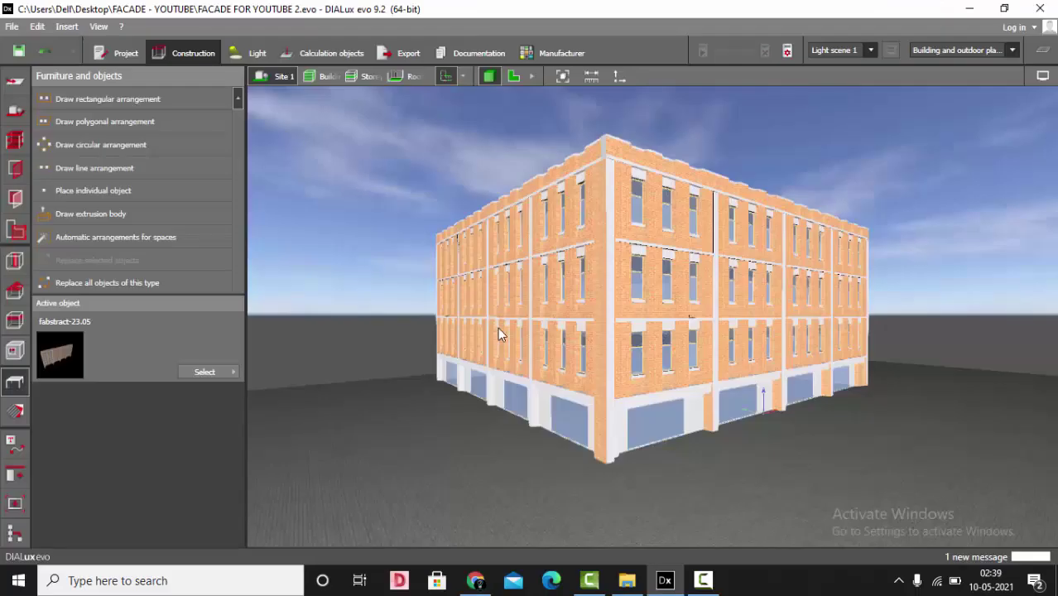
pyautogui.moveTo(498, 327)
pyautogui.mouseDown(button='right')
pyautogui.moveTo(482, 330)
pyautogui.moveTo(483, 347)
pyautogui.moveTo(492, 331)
pyautogui.mouseUp(button='right')
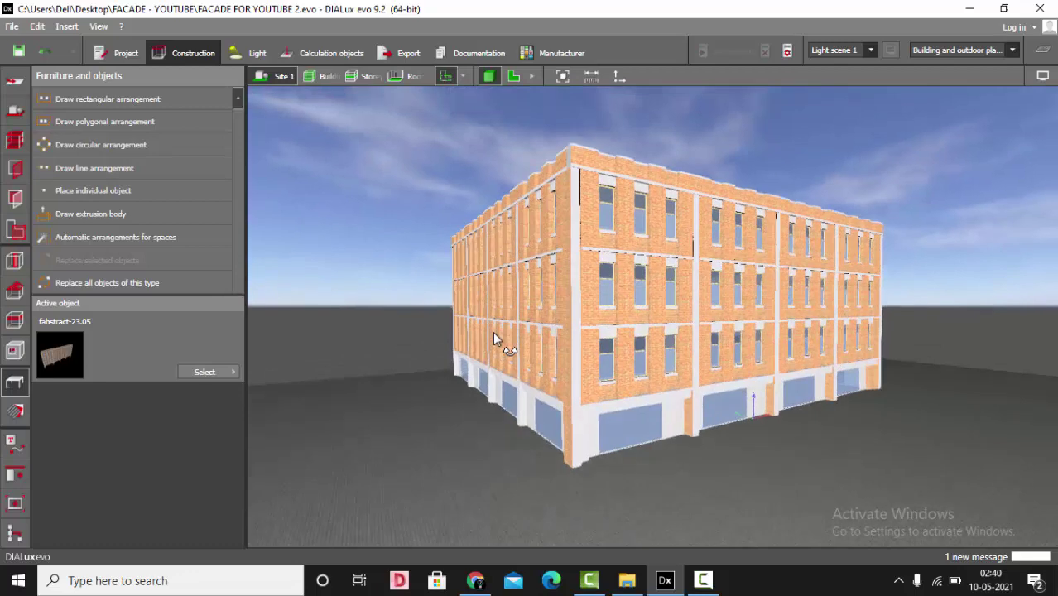
pyautogui.click(476, 581)
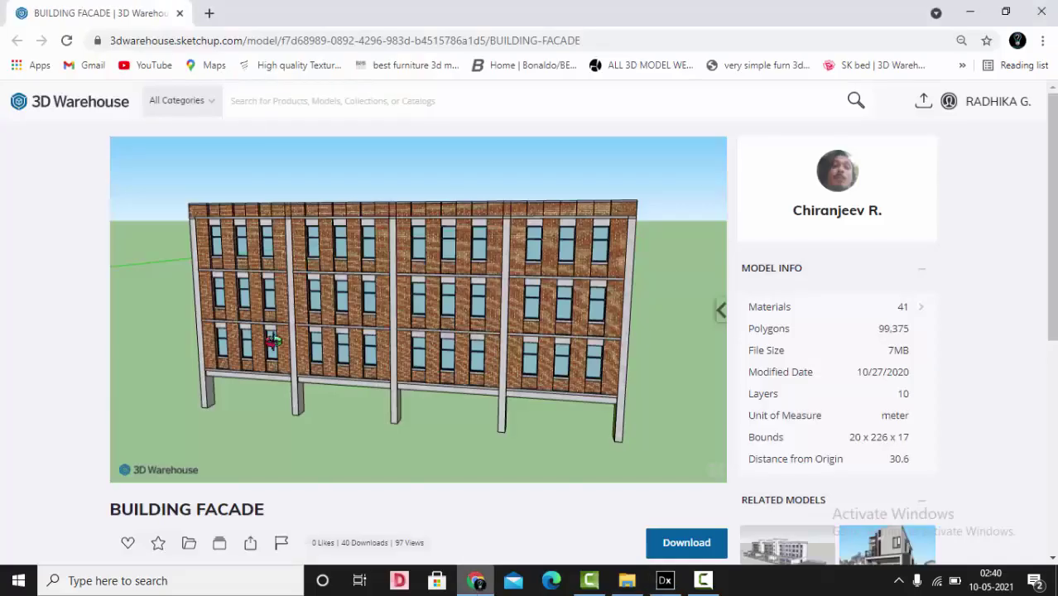
# - Open a new browser tab and go to the iGuzzini website
pyautogui.click(211, 14)
pyautogui.click(248, 48)
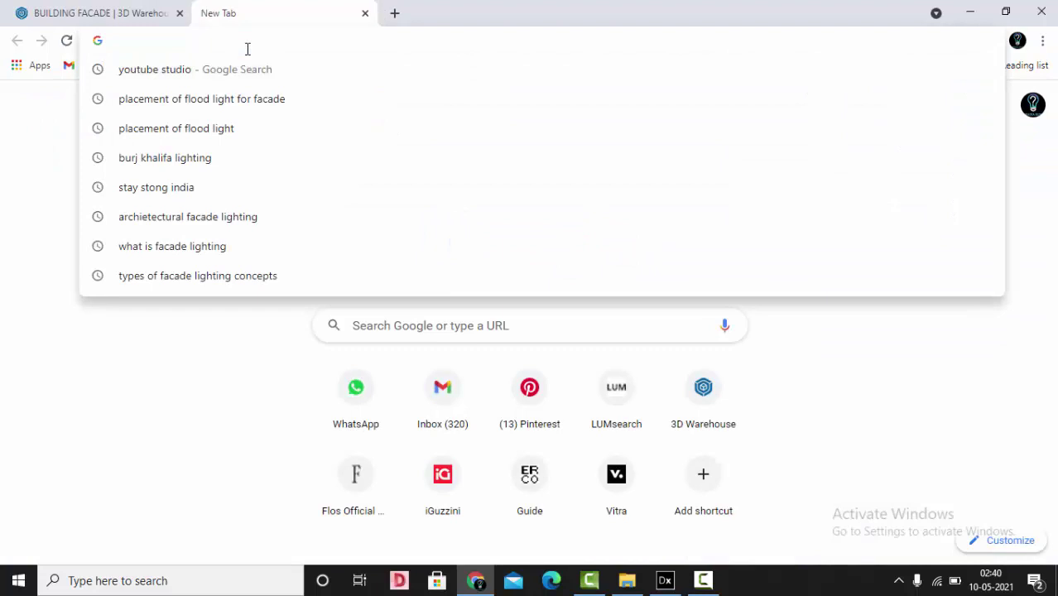
pyautogui.write('i')
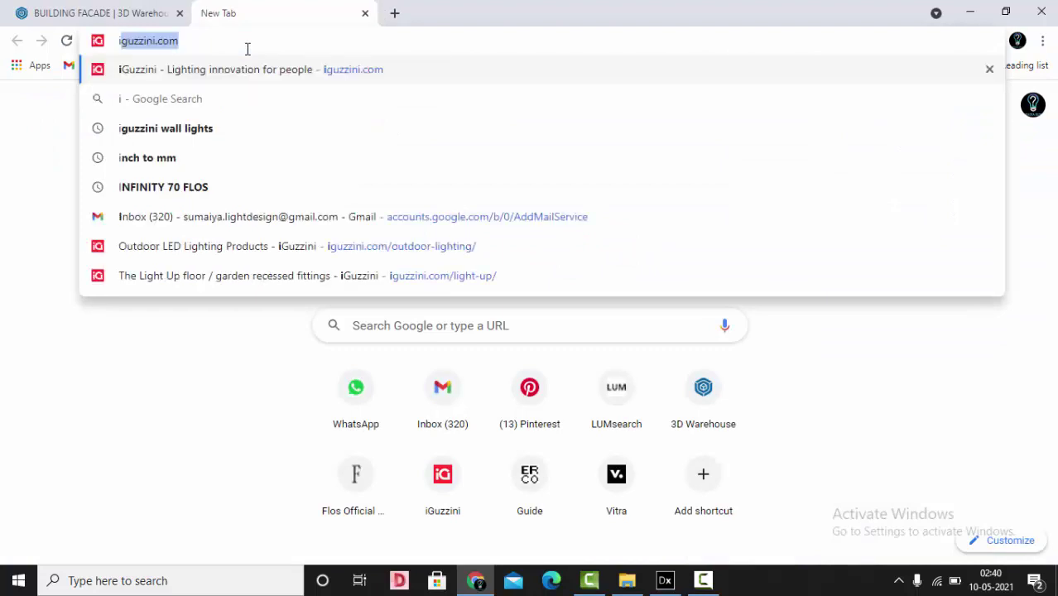
pyautogui.write('g')
pyautogui.press('Return')
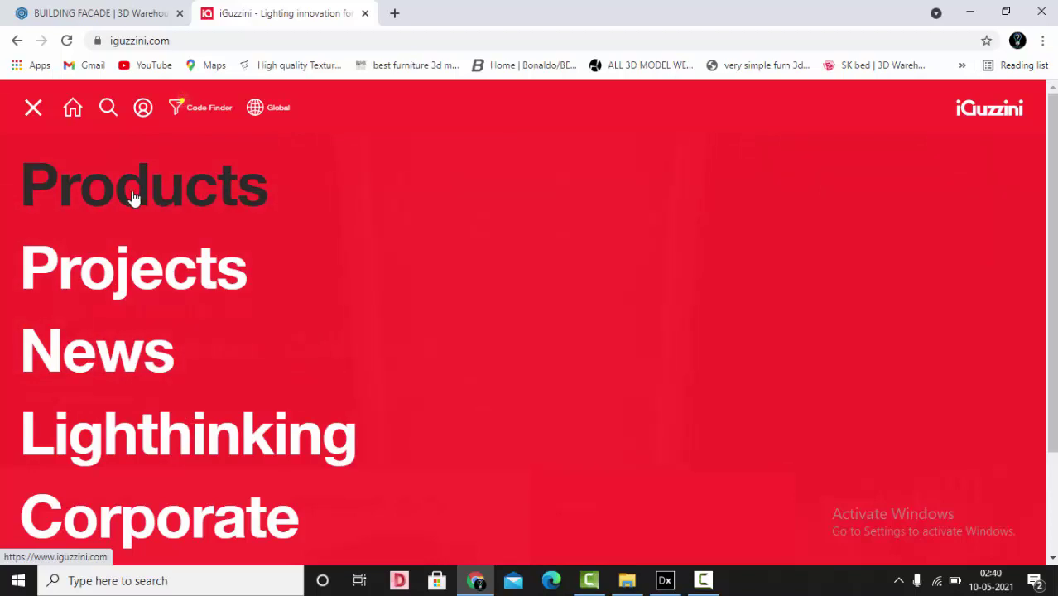
# - Open Products > Outdoor > Floodlights and browse Agorà, Palco InOut, Platea Pro, Lingotto, Woody and iPro
pyautogui.click(133, 197)
pyautogui.click(116, 321)
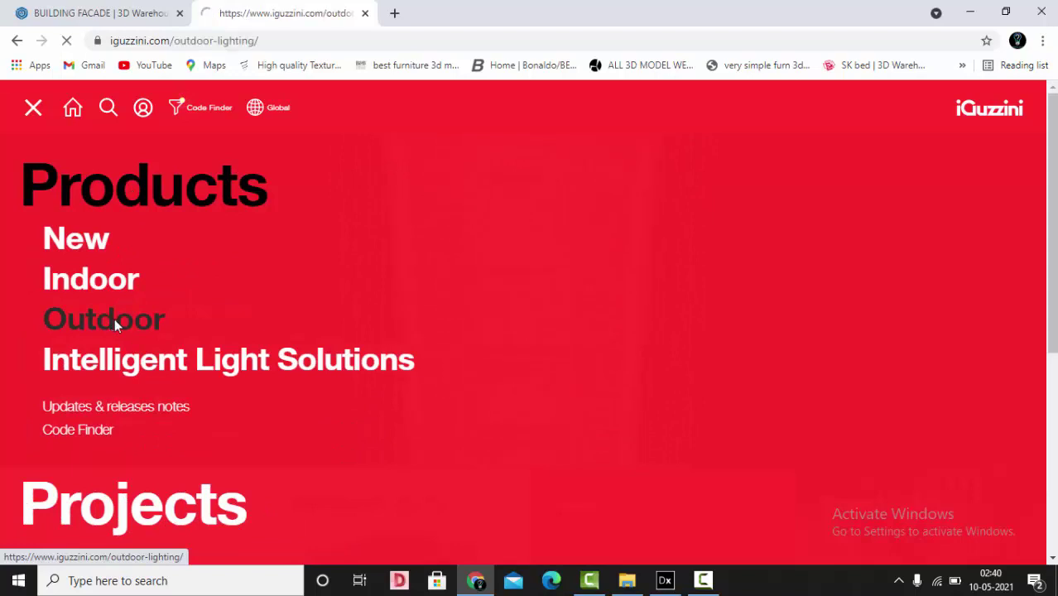
pyautogui.scroll(-2, 539, 298)
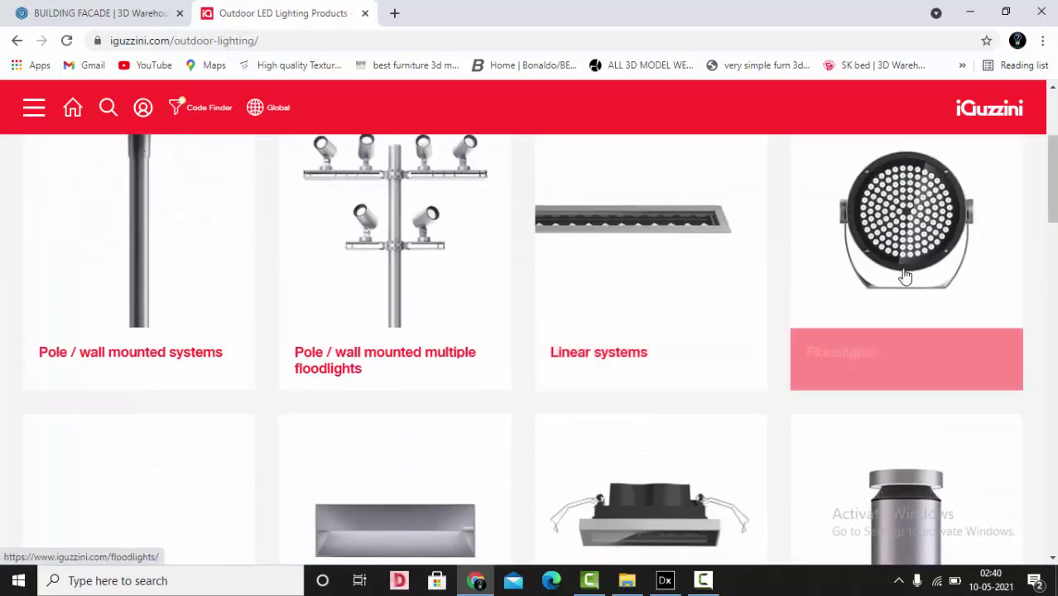
pyautogui.click(886, 360)
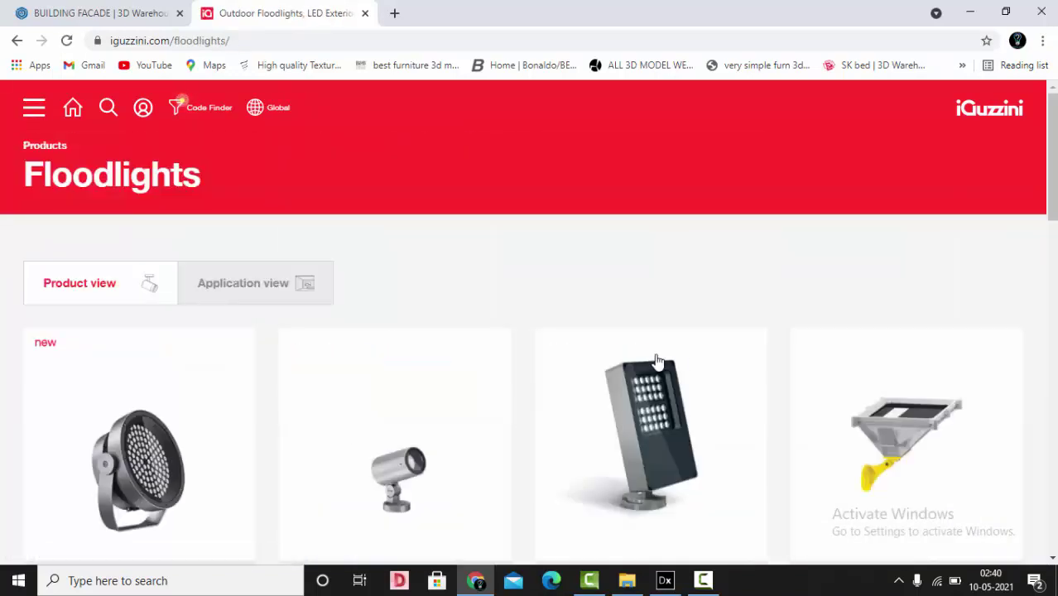
pyautogui.scroll(-2, 272, 362)
pyautogui.scroll(-1, 264, 307)
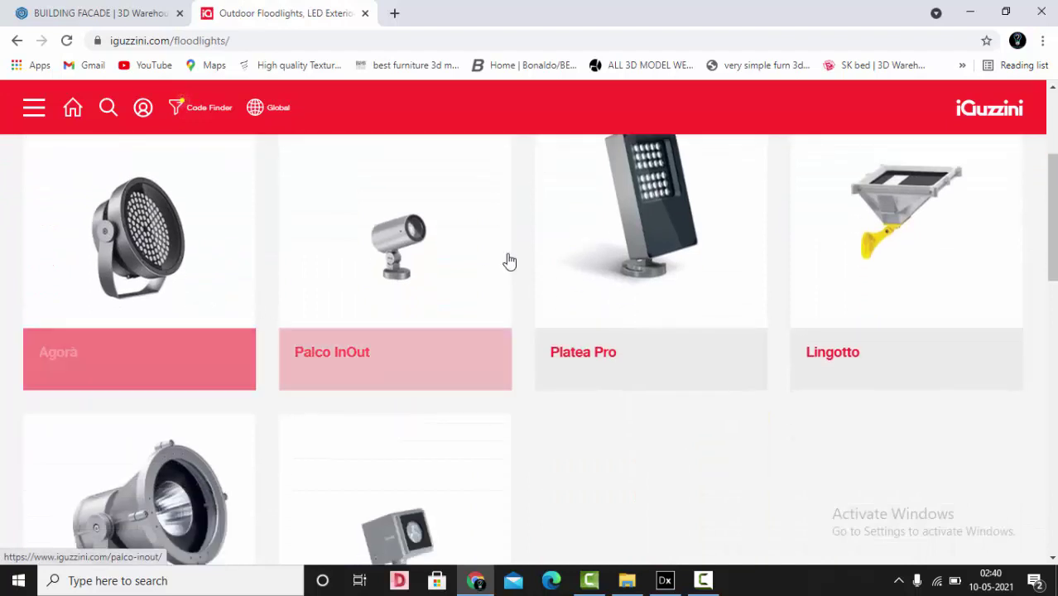
pyautogui.scroll(-2, 522, 322)
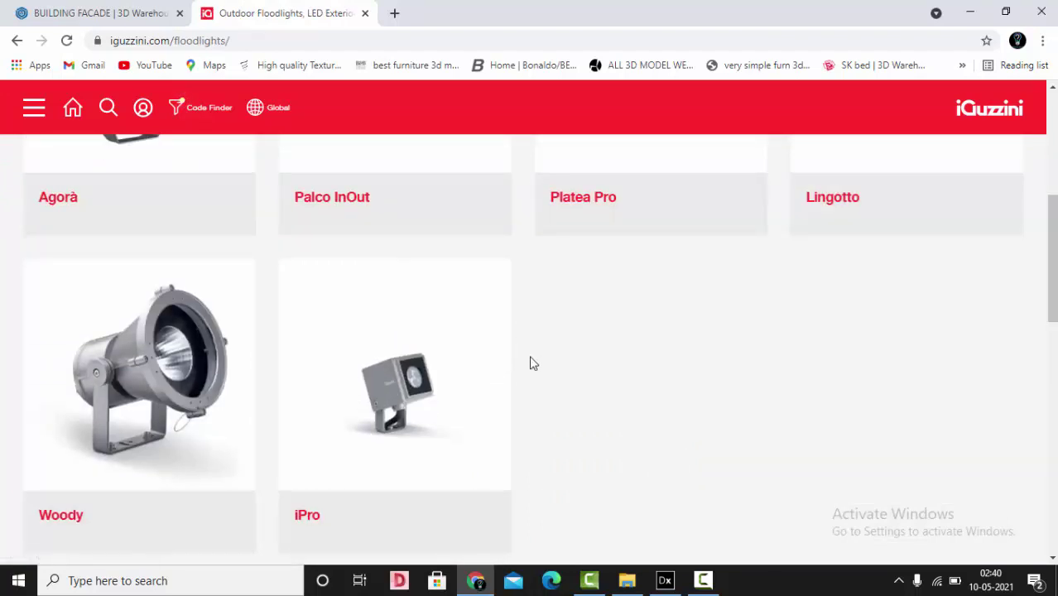
pyautogui.scroll(2, 533, 364)
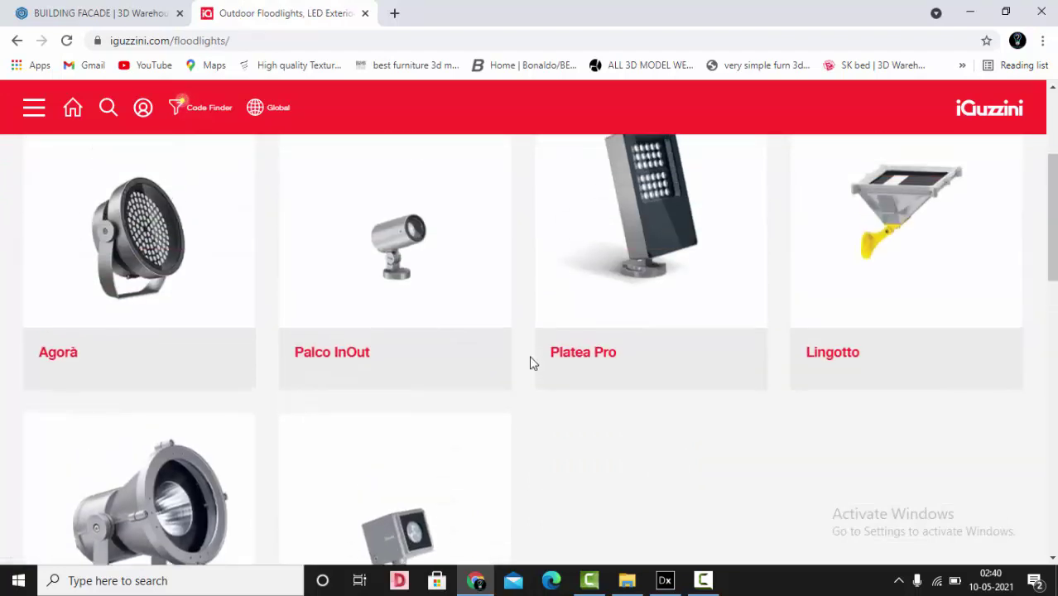
pyautogui.scroll(1, 529, 368)
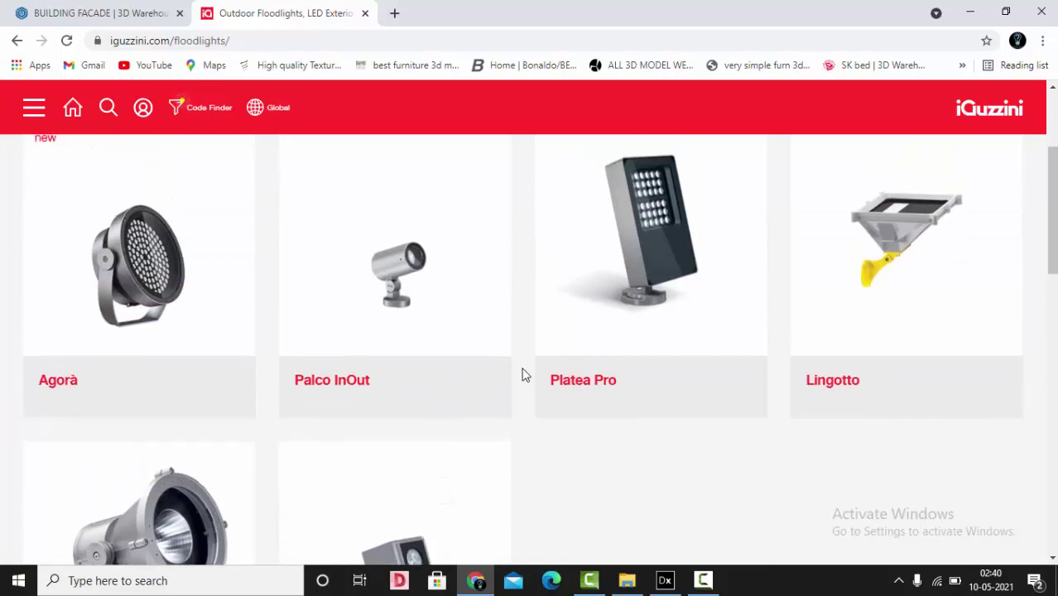
pyautogui.scroll(-3, 394, 367)
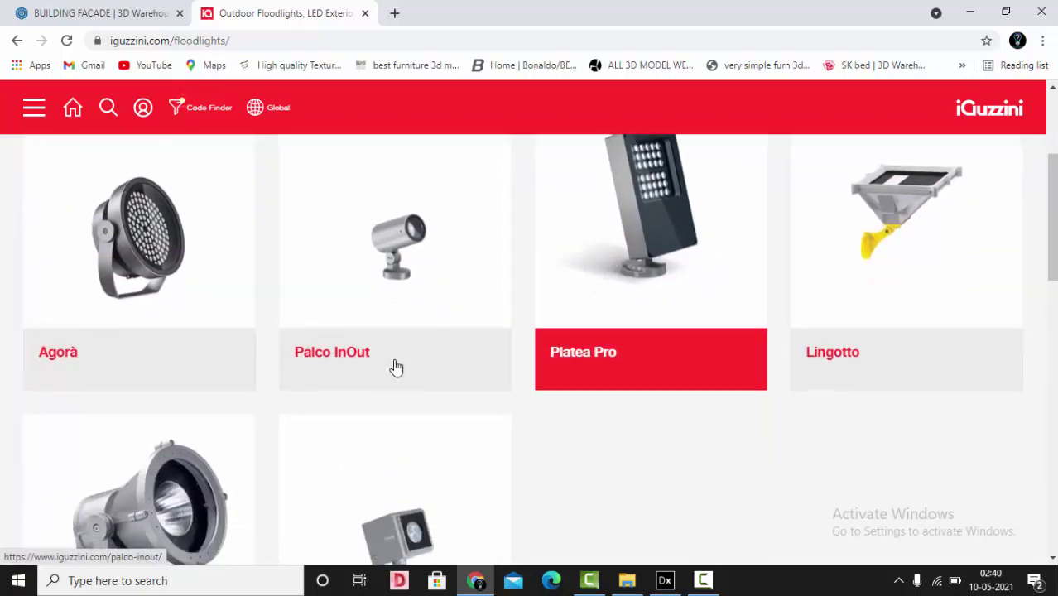
pyautogui.scroll(3, 431, 434)
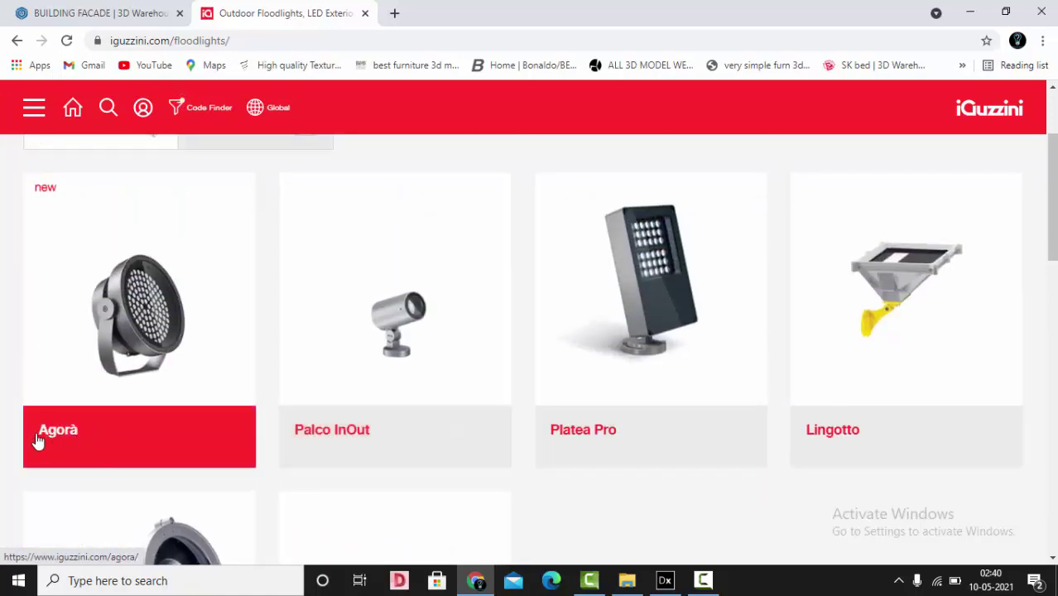
# - Open the Agorà floodlight range page and scroll through it
pyautogui.click(66, 438)
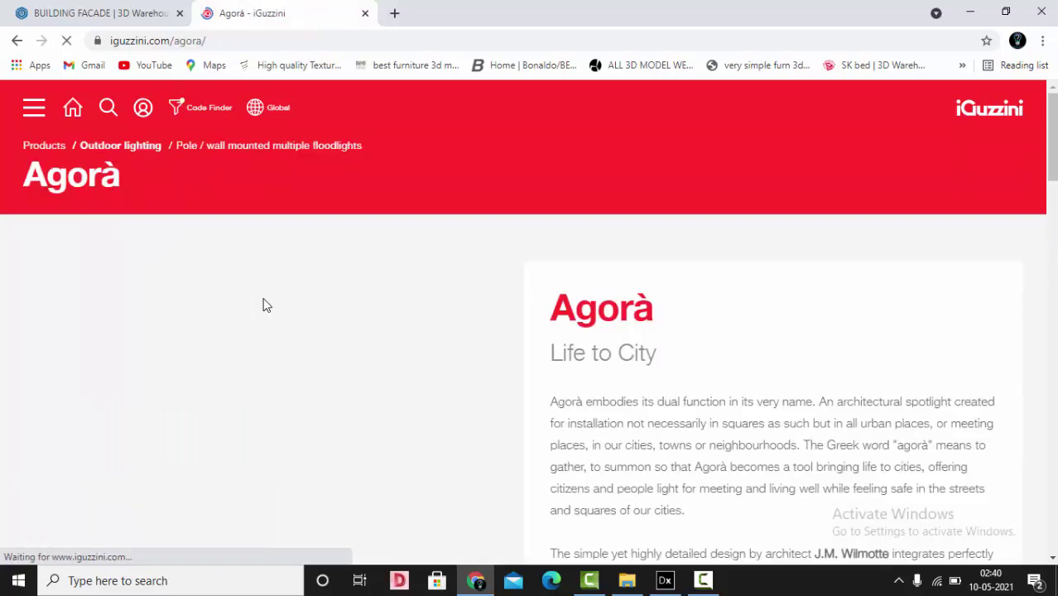
pyautogui.scroll(-3, 336, 300)
pyautogui.scroll(-4, 522, 315)
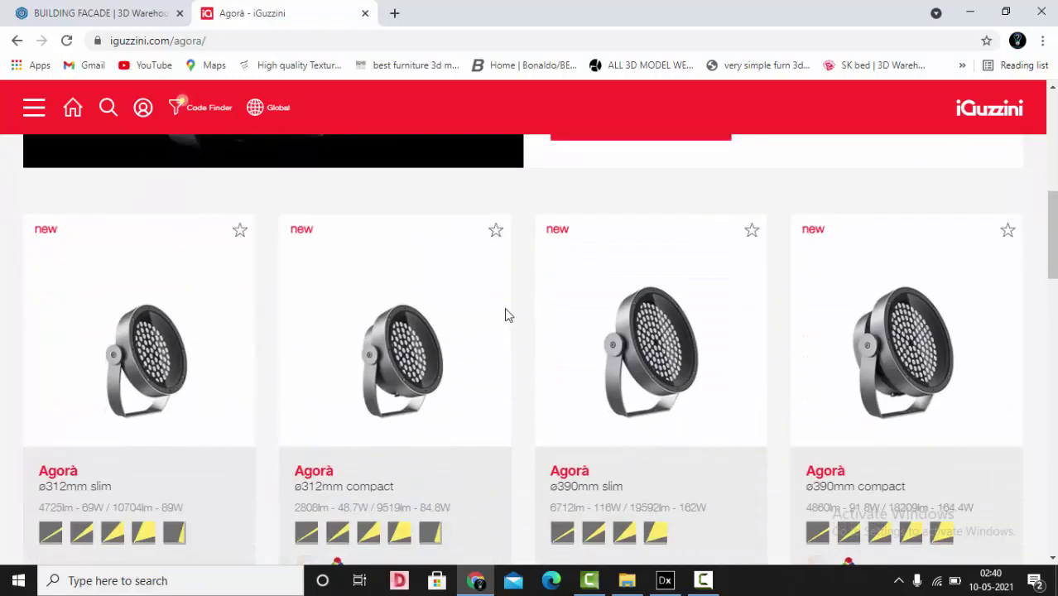
pyautogui.scroll(-1, 407, 342)
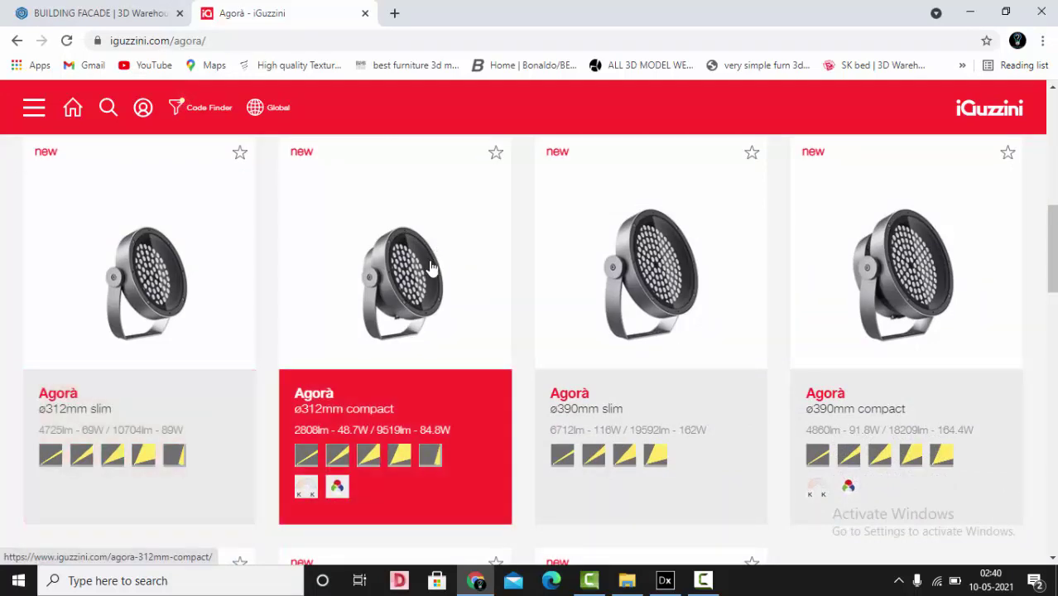
pyautogui.scroll(-2, 405, 300)
pyautogui.scroll(1, 404, 306)
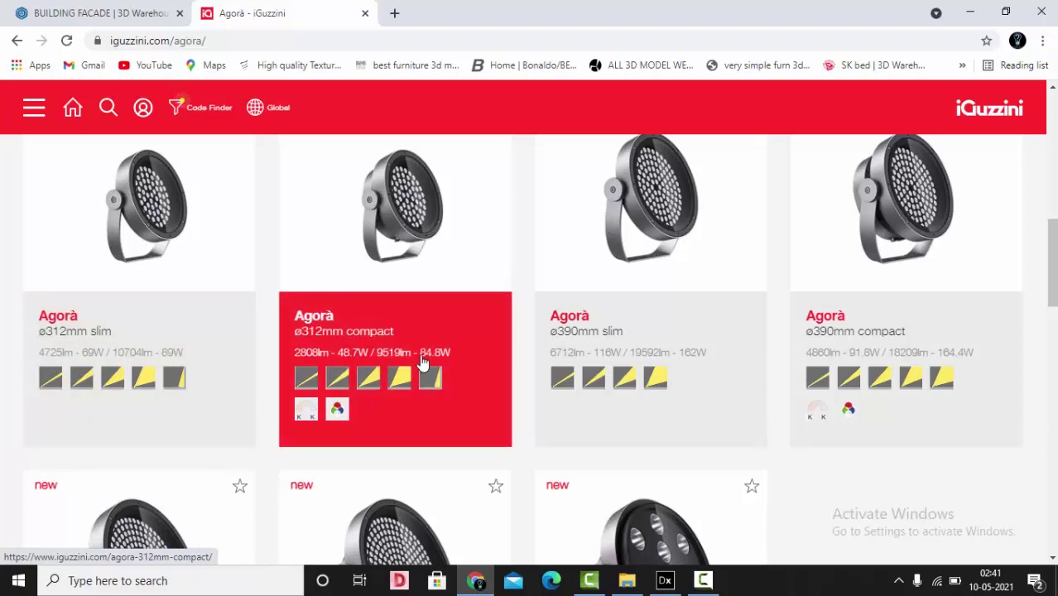
# - Review the ø312mm, ø390mm and ø526mm slim and compact variants and choose ø312mm compact
pyautogui.scroll(-1, 544, 372)
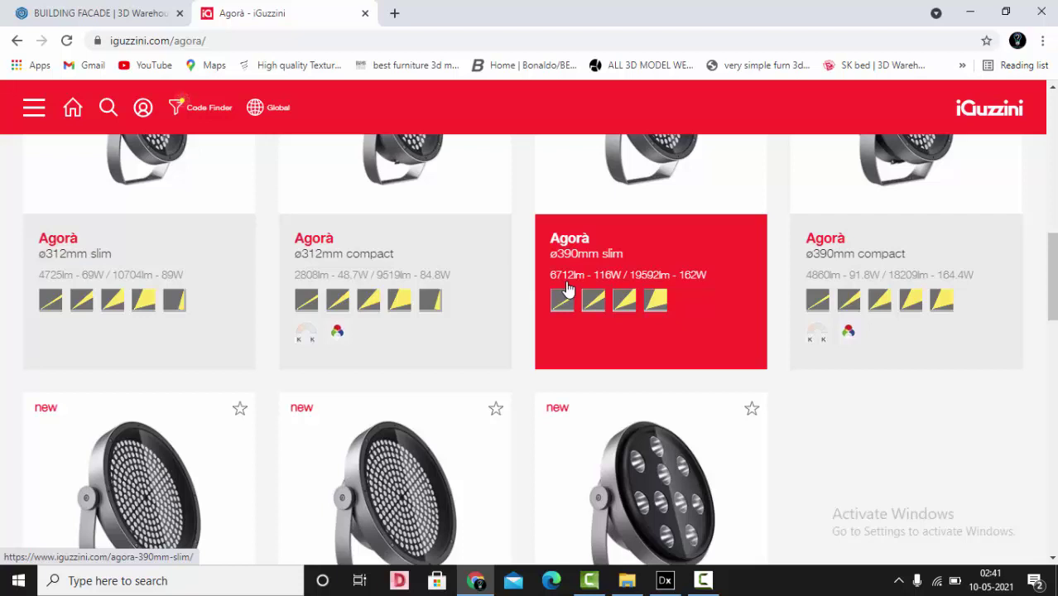
pyautogui.scroll(-1, 610, 297)
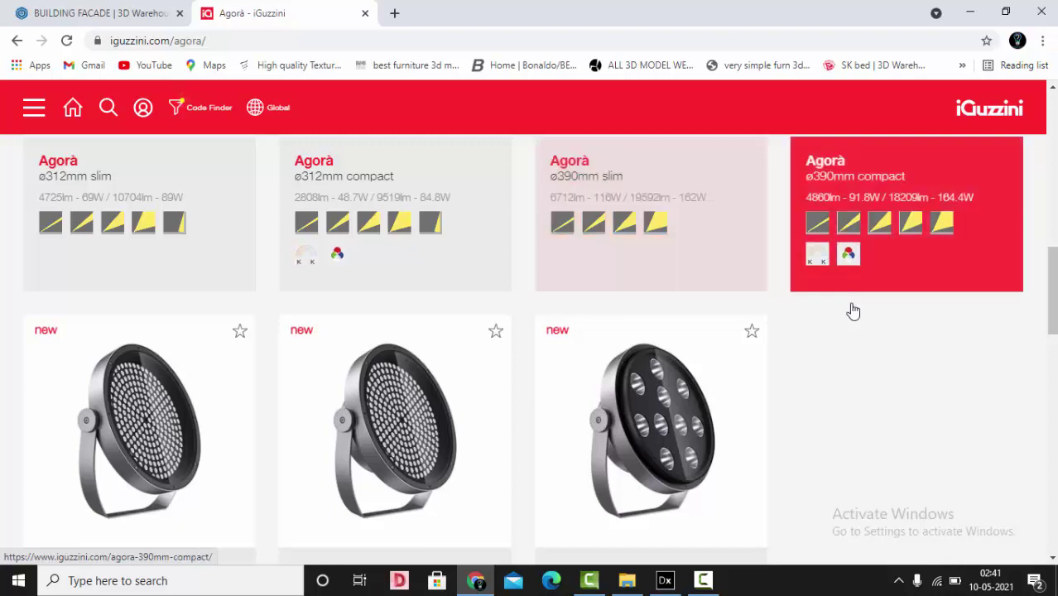
pyautogui.scroll(-1, 835, 357)
pyautogui.scroll(-1, 835, 357)
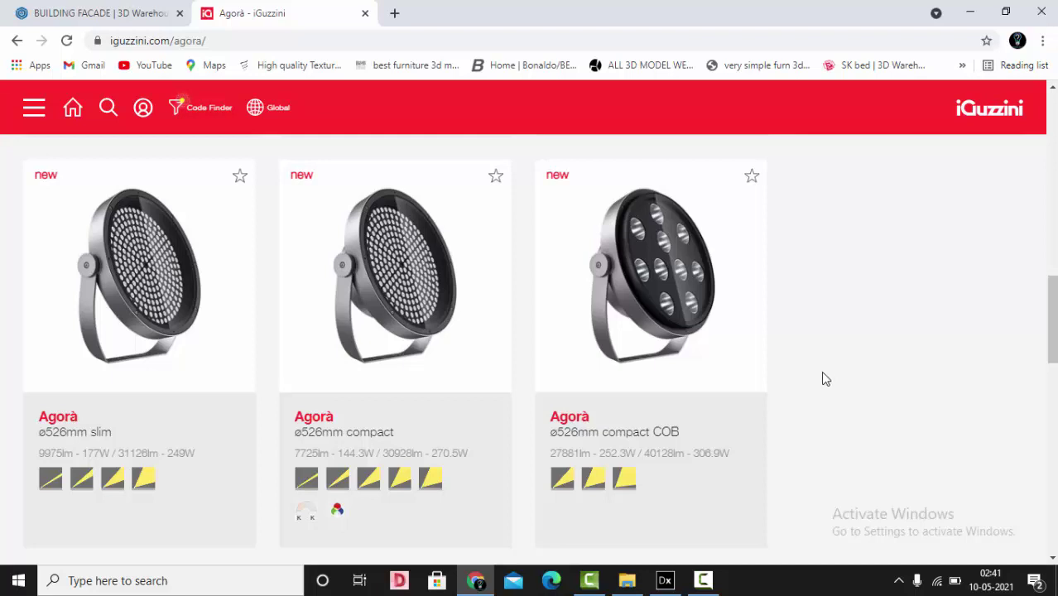
pyautogui.scroll(2, 816, 390)
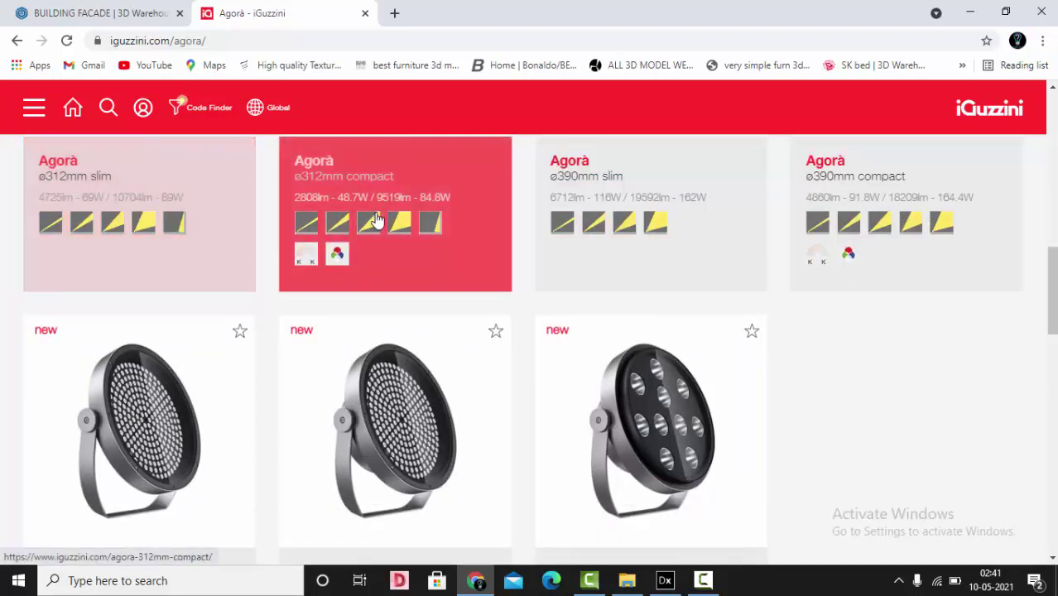
pyautogui.scroll(1, 375, 219)
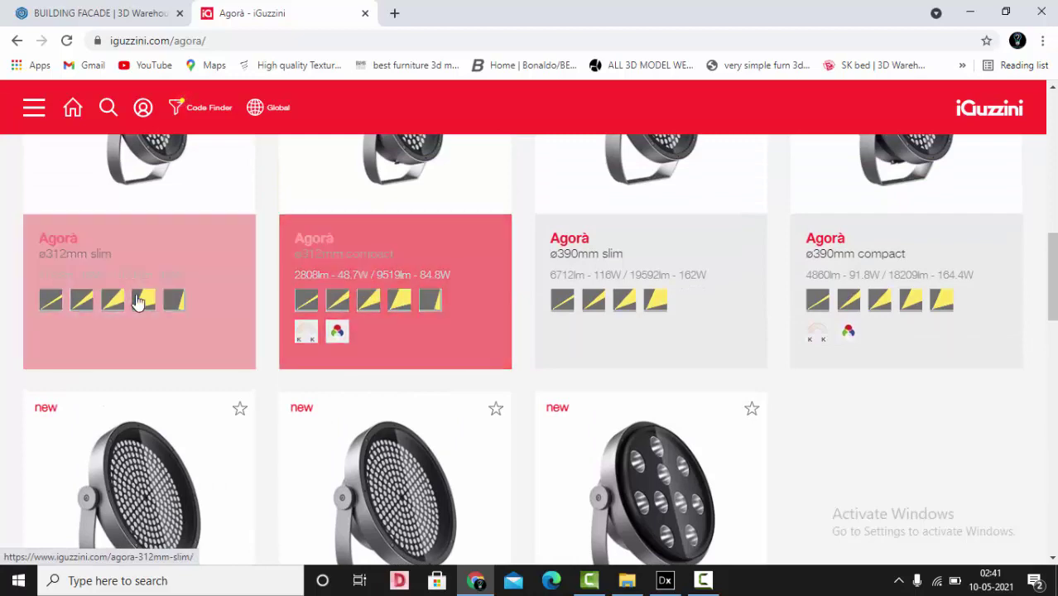
pyautogui.scroll(1, 346, 325)
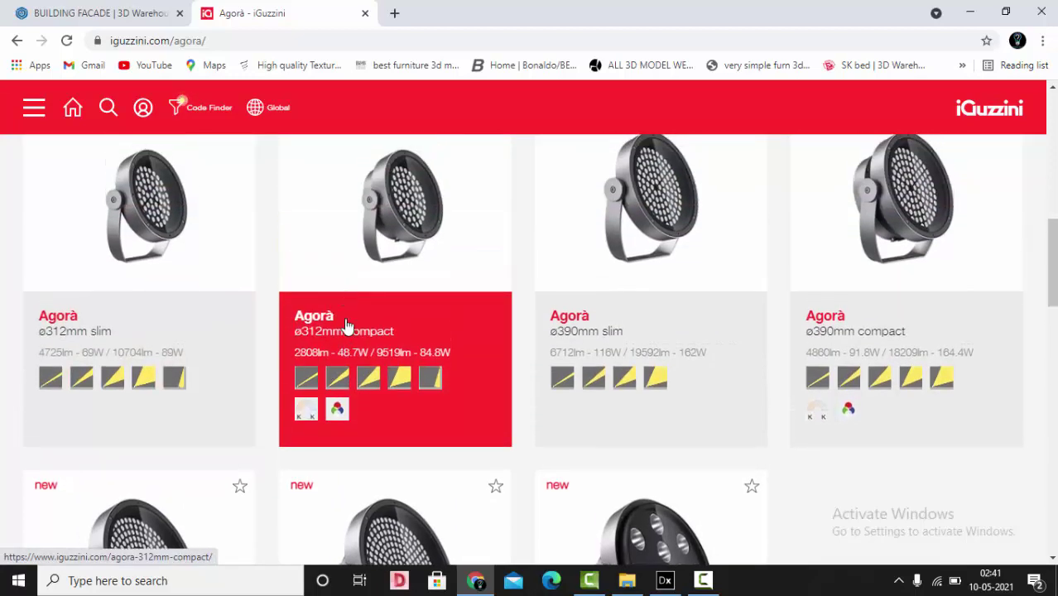
pyautogui.click(396, 356)
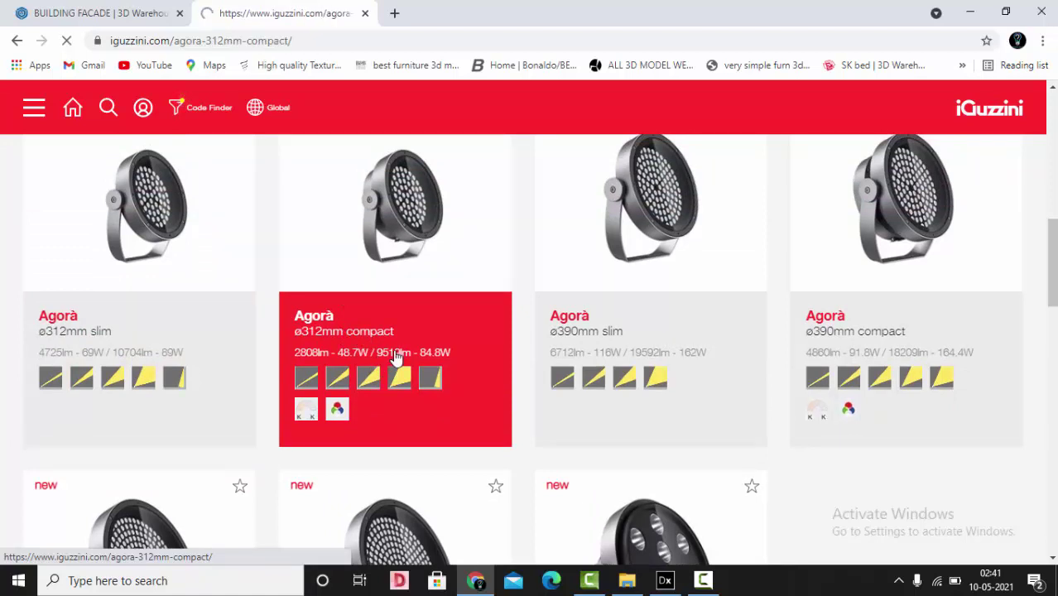
# - Compare the Spot, Wide Flood and Wall Washer beam effects, keep WF - Wide Flood, then go to Codes & Downloads
pyautogui.scroll(-5, 541, 338)
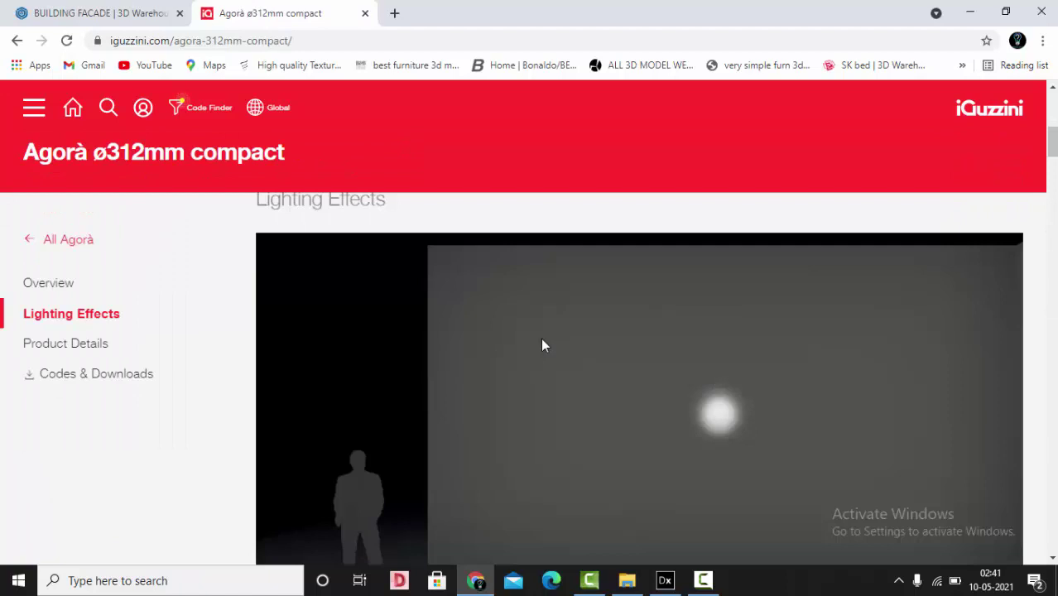
pyautogui.scroll(-3, 414, 388)
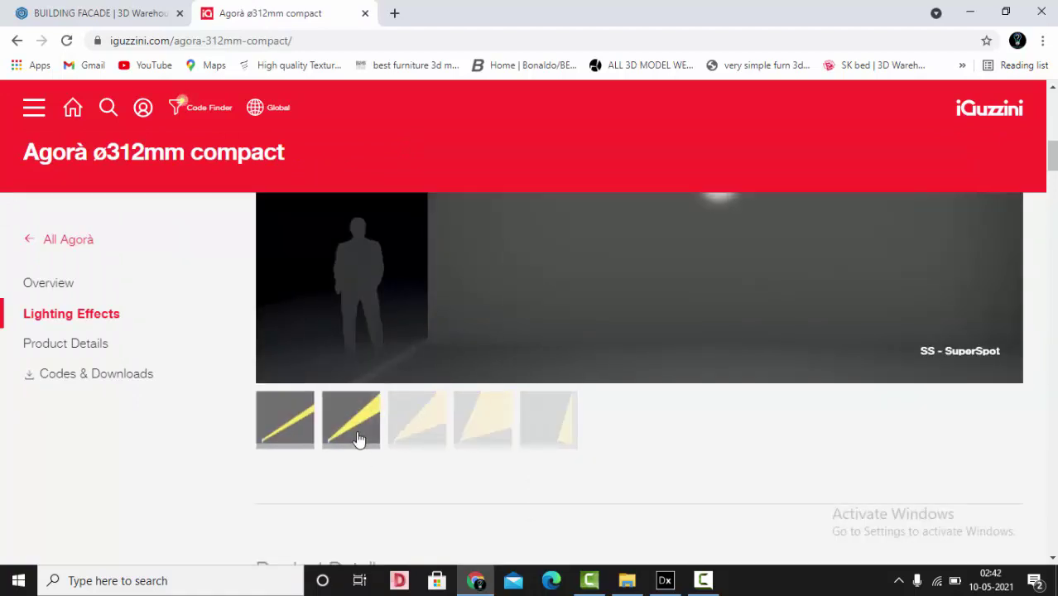
pyautogui.scroll(-3, 357, 495)
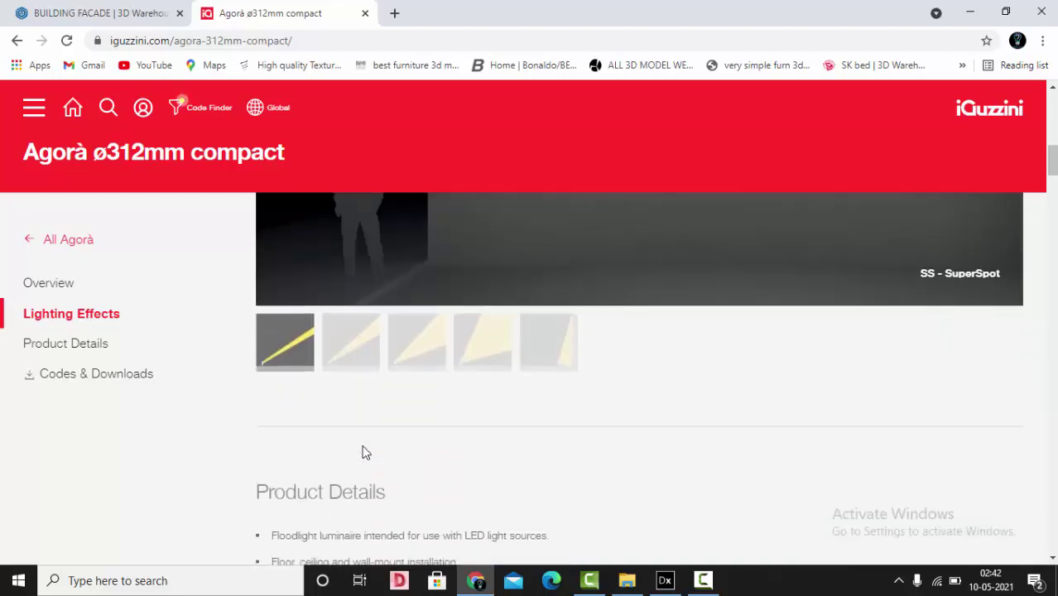
pyautogui.click(362, 358)
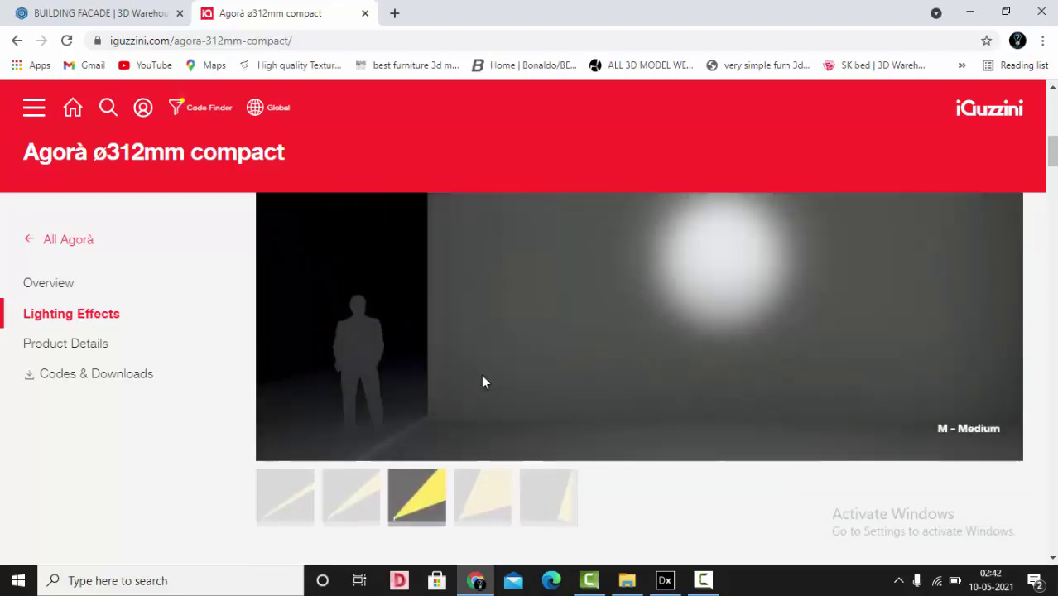
pyautogui.click(492, 498)
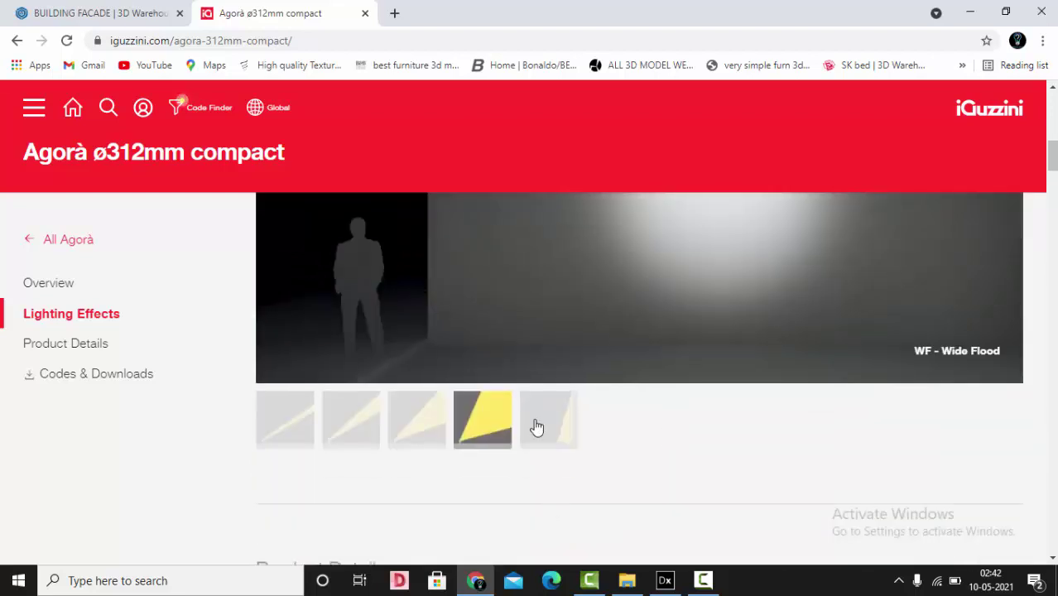
pyautogui.click(536, 426)
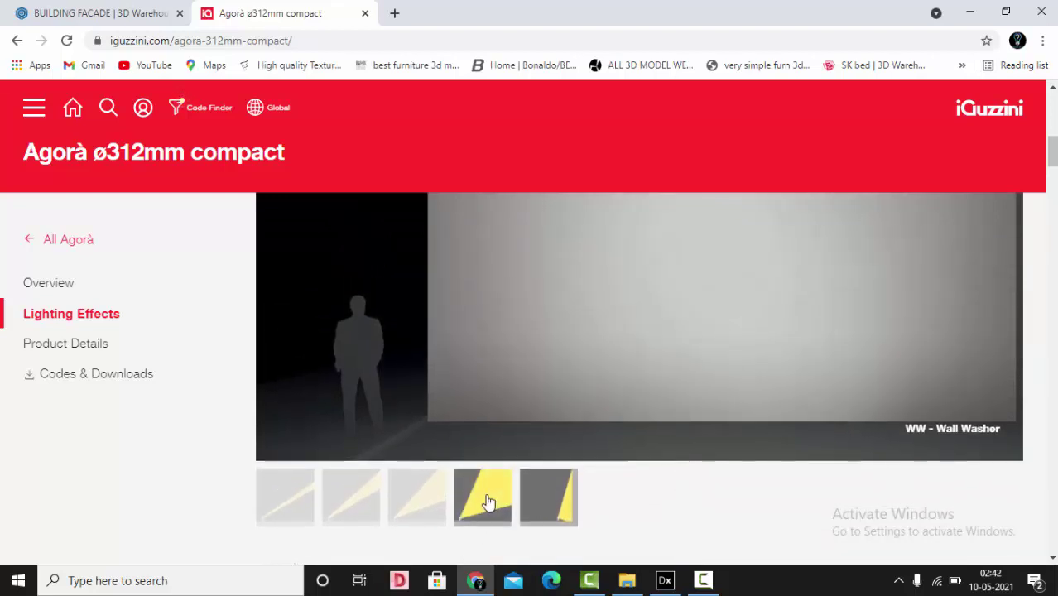
pyautogui.click(487, 500)
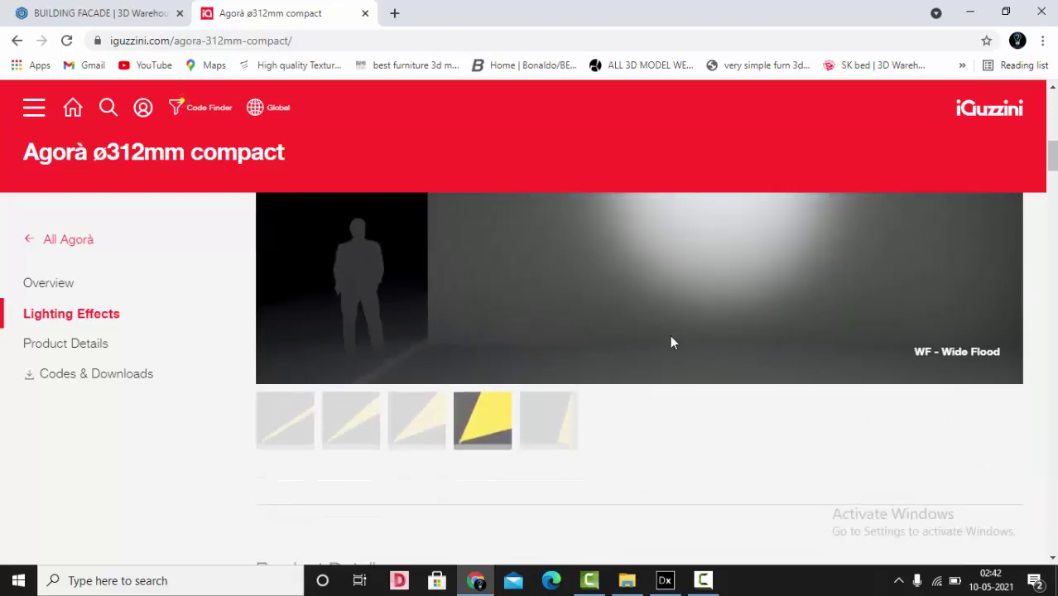
pyautogui.scroll(-8, 584, 371)
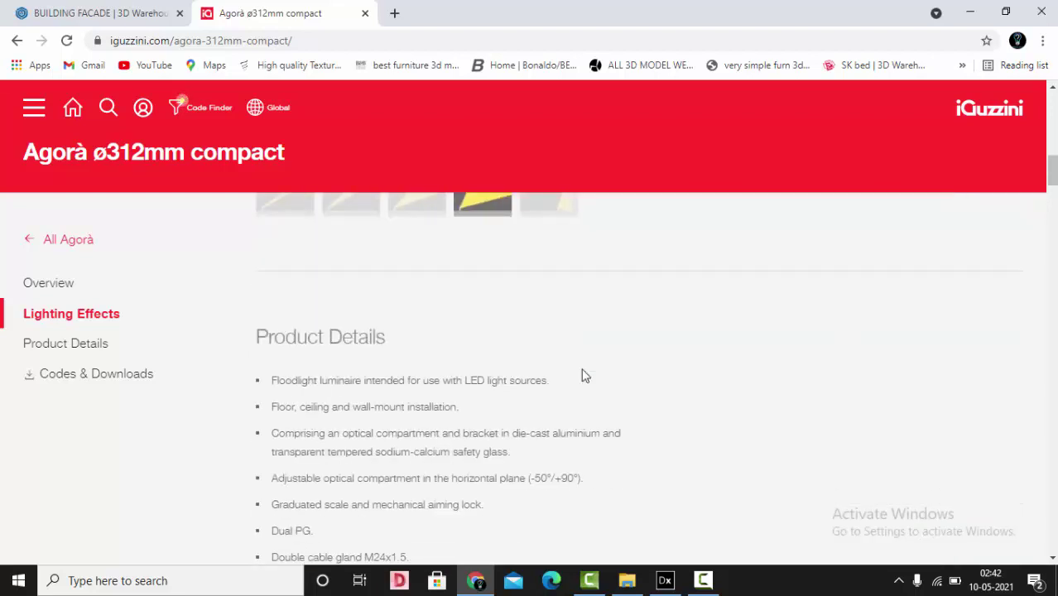
pyautogui.click(76, 374)
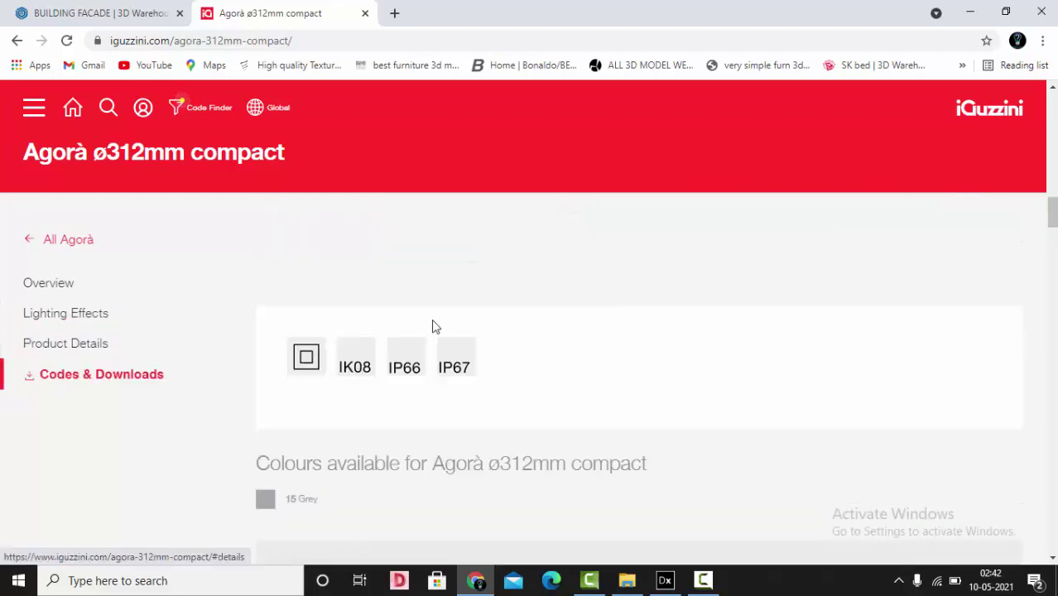
# - Filter the Agorà codes to 3000 K colour temperature, 48 W power and DALI control
pyautogui.scroll(-2, 432, 325)
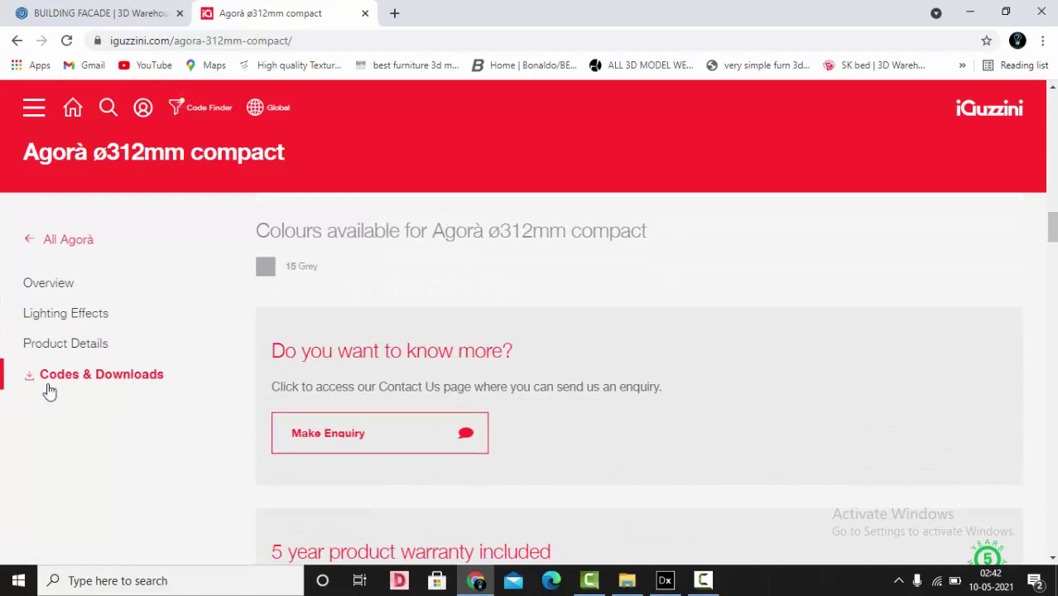
pyautogui.scroll(-1, 523, 389)
pyautogui.scroll(-6, 521, 390)
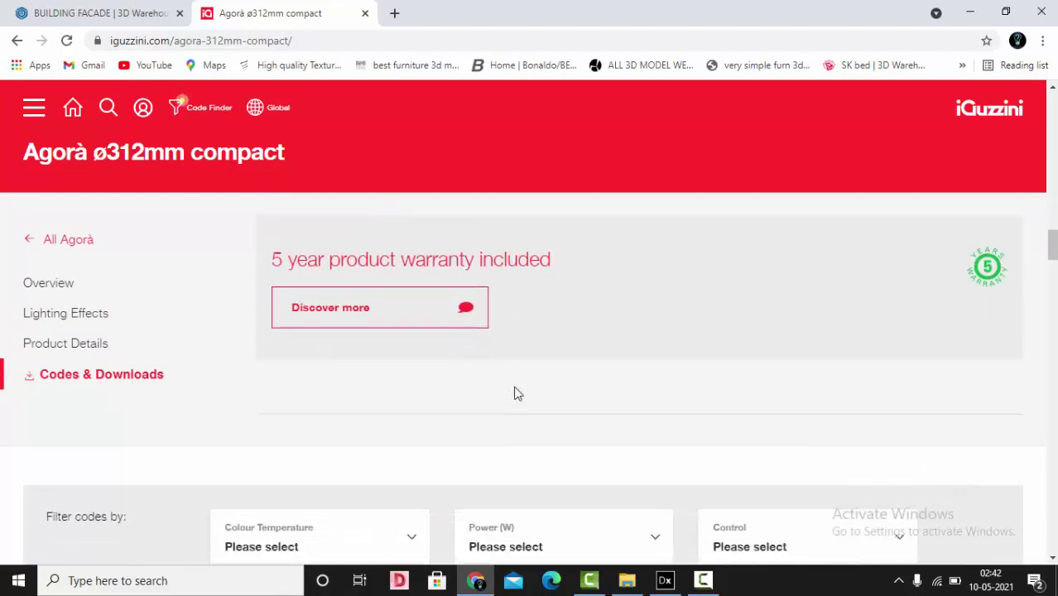
pyautogui.click(294, 303)
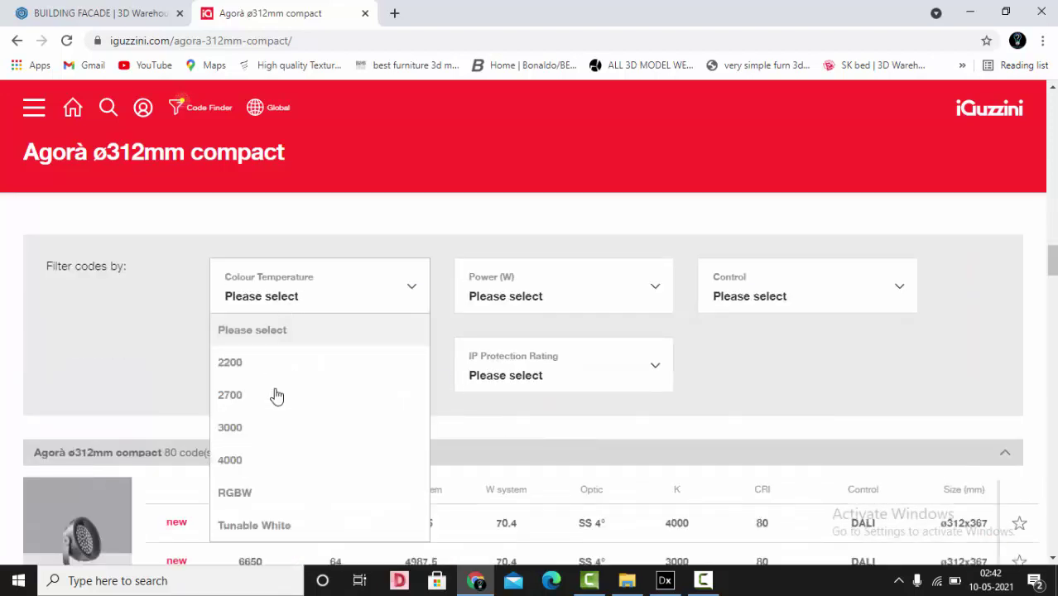
pyautogui.click(235, 429)
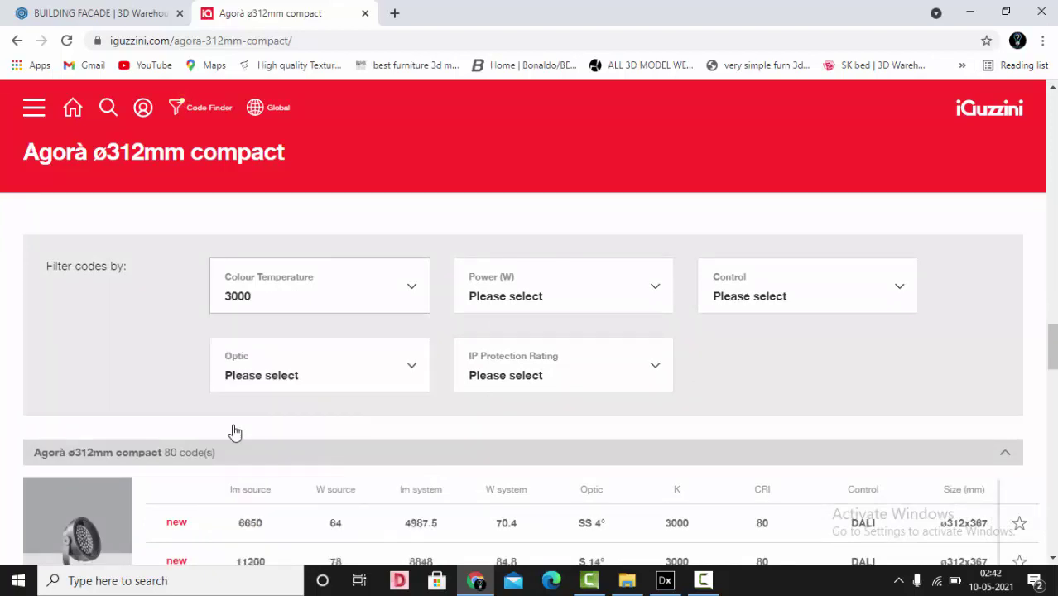
pyautogui.click(534, 300)
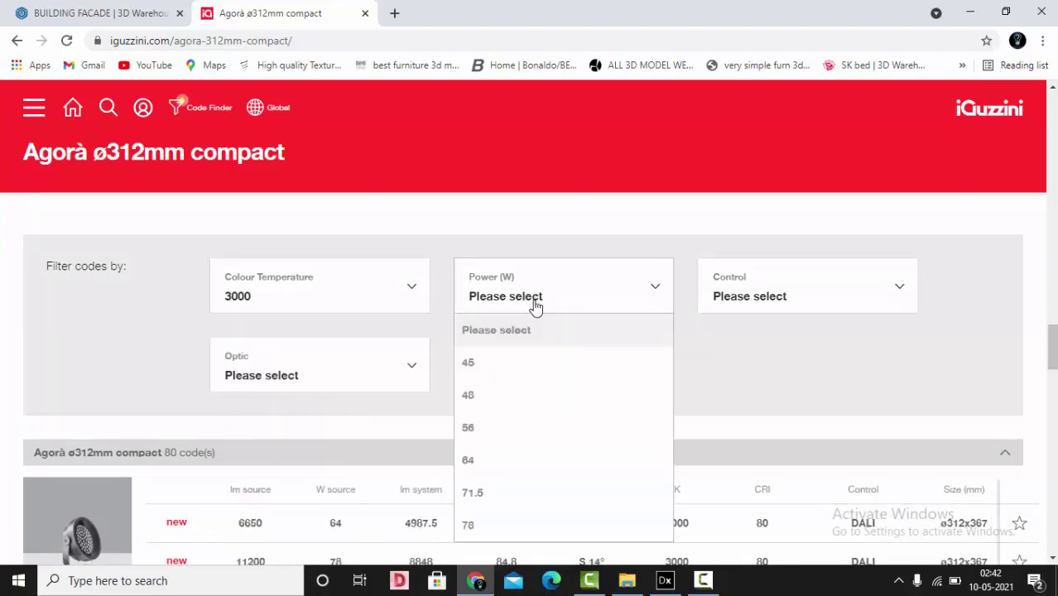
pyautogui.click(485, 400)
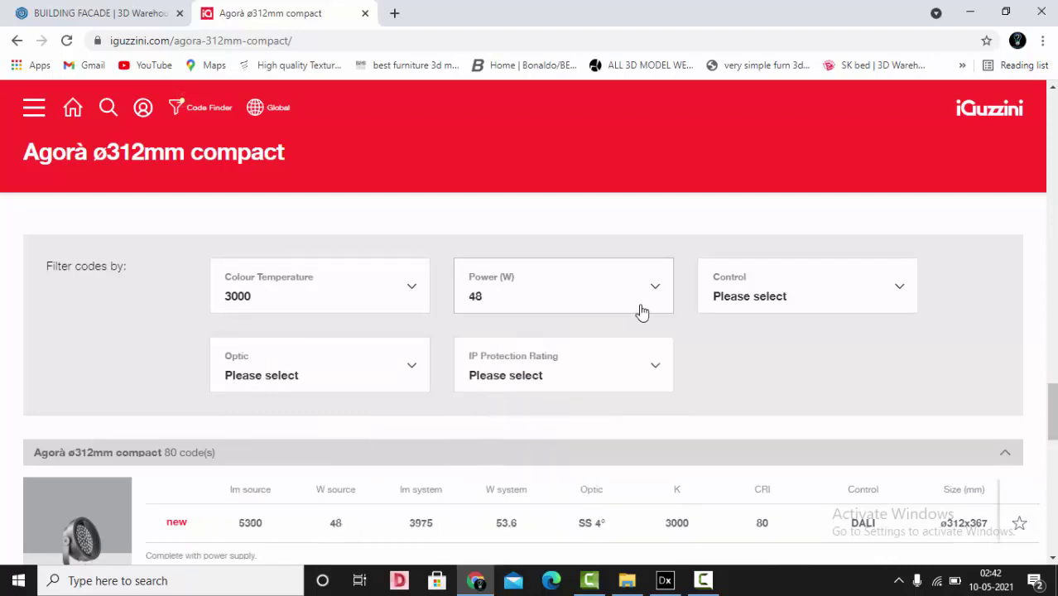
pyautogui.click(739, 296)
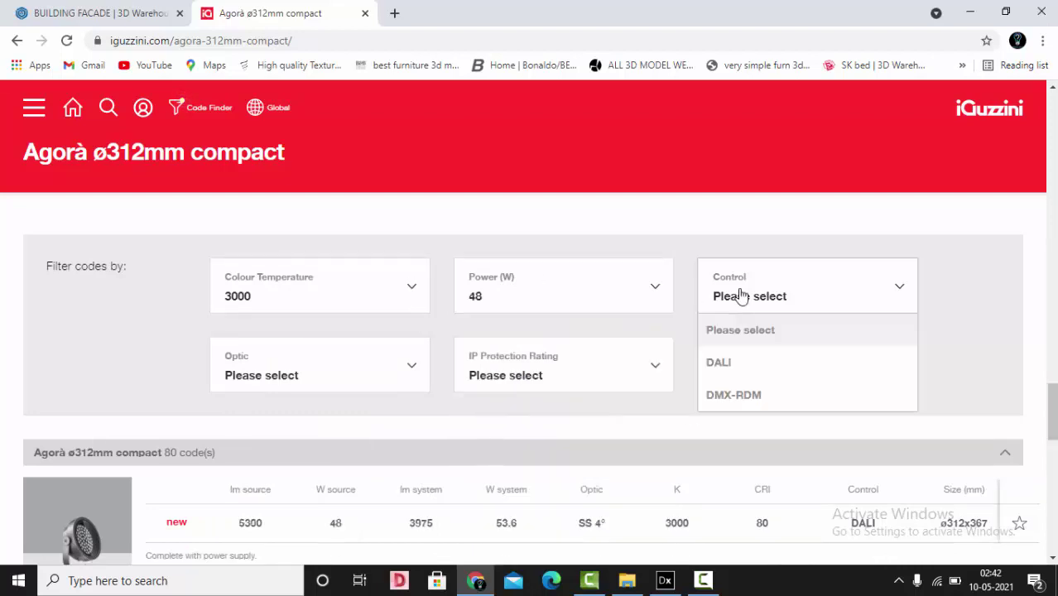
pyautogui.click(753, 362)
# - Add the WF - Wide Flood optic filter
pyautogui.click(272, 371)
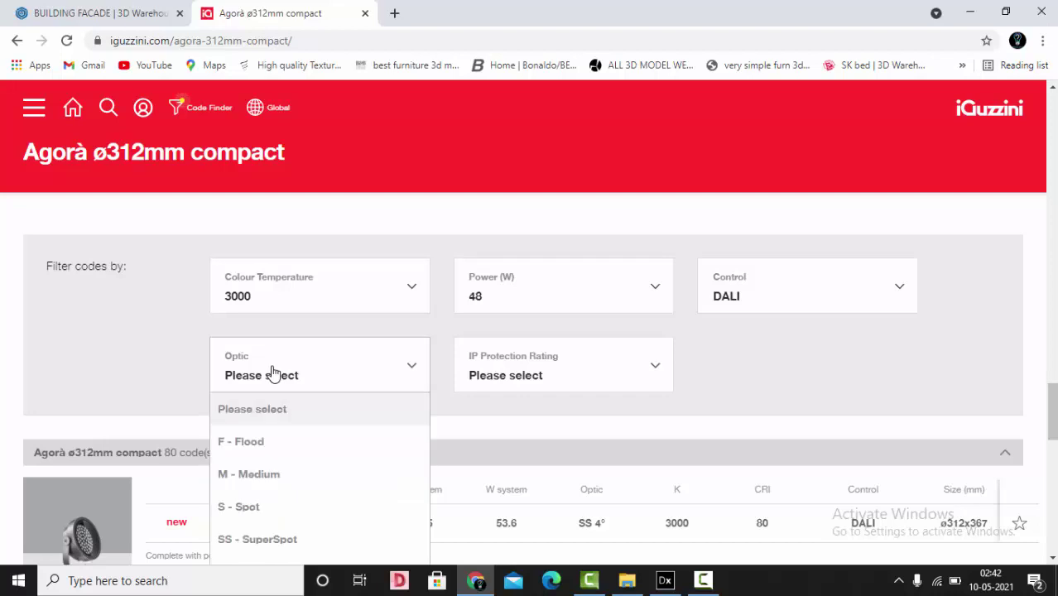
pyautogui.scroll(-1, 274, 541)
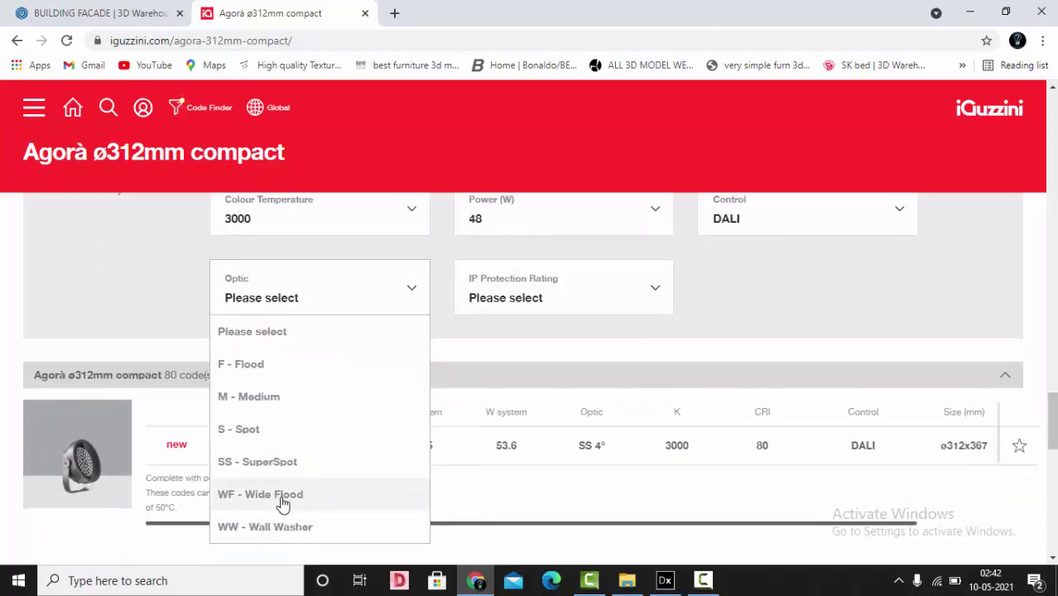
pyautogui.click(282, 494)
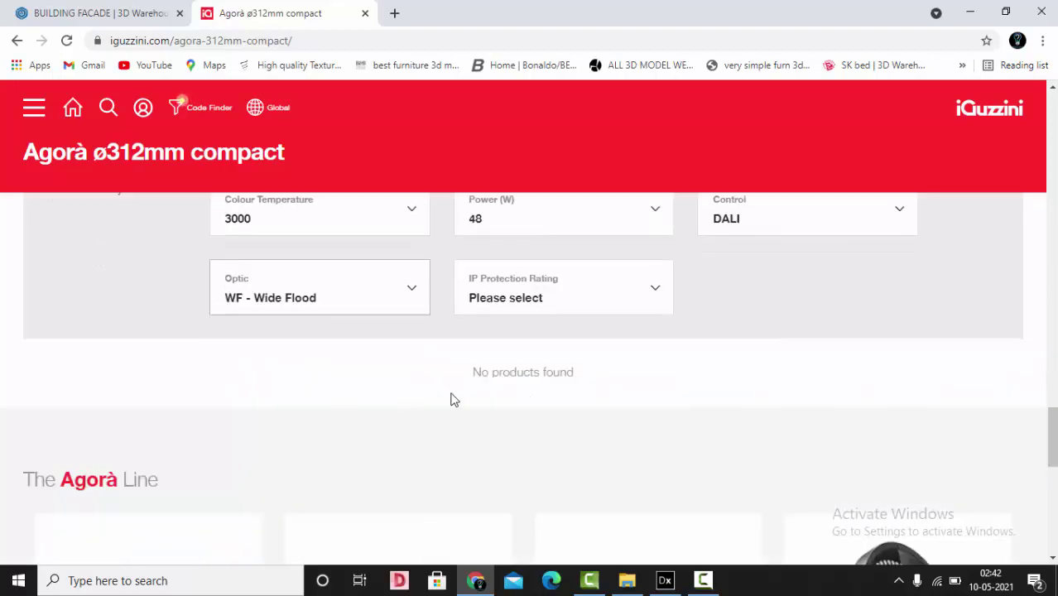
pyautogui.scroll(1, 773, 328)
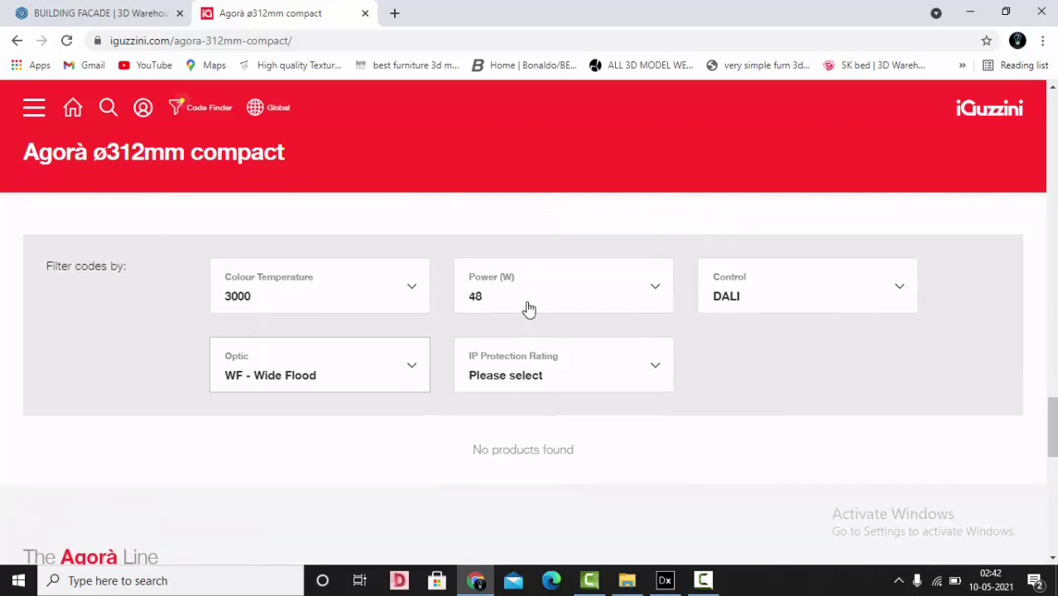
# - Change the power filter to 56 W and open the matching ET05 WF 50° luminaire
pyautogui.click(530, 300)
pyautogui.click(496, 427)
pyautogui.scroll(-2, 482, 376)
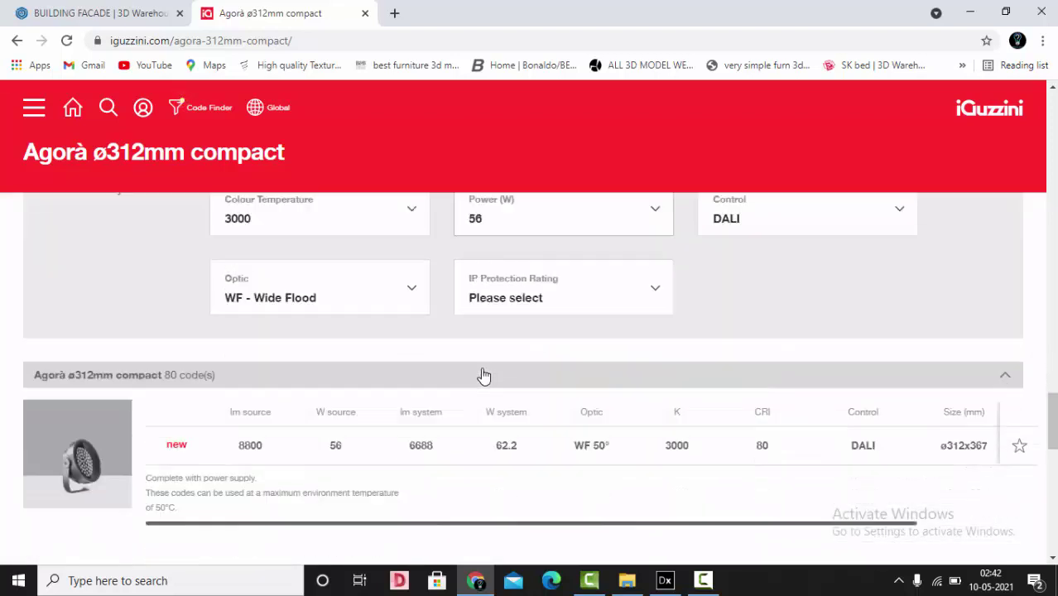
pyautogui.scroll(2, 392, 413)
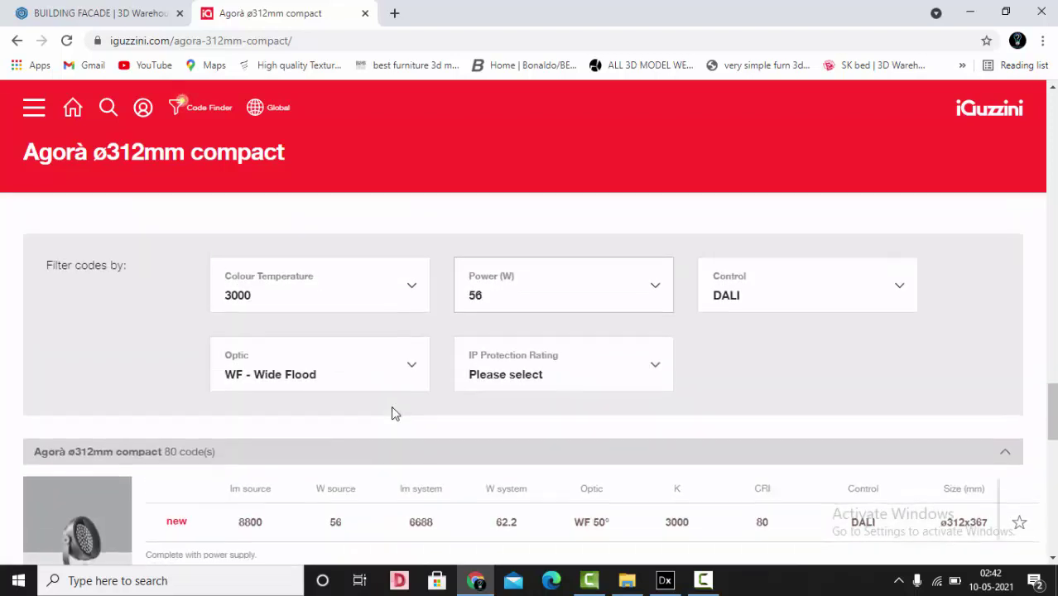
pyautogui.scroll(-2, 443, 402)
pyautogui.click(422, 369)
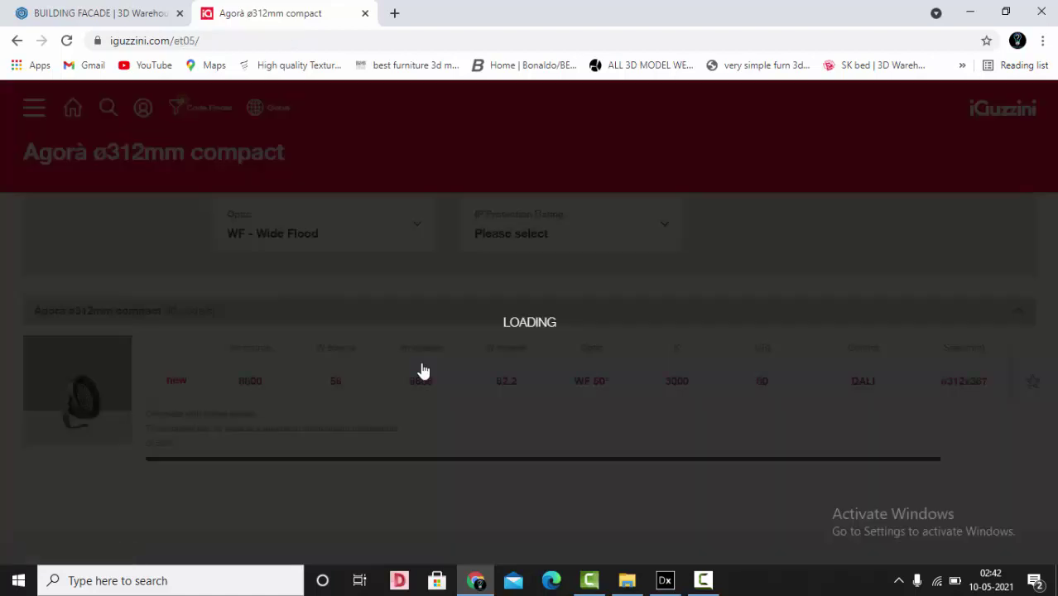
# - Download the ET05 DIALux Drag&Drop file ET05_D28E (1).uld from Photometric data
pyautogui.scroll(-3, 490, 339)
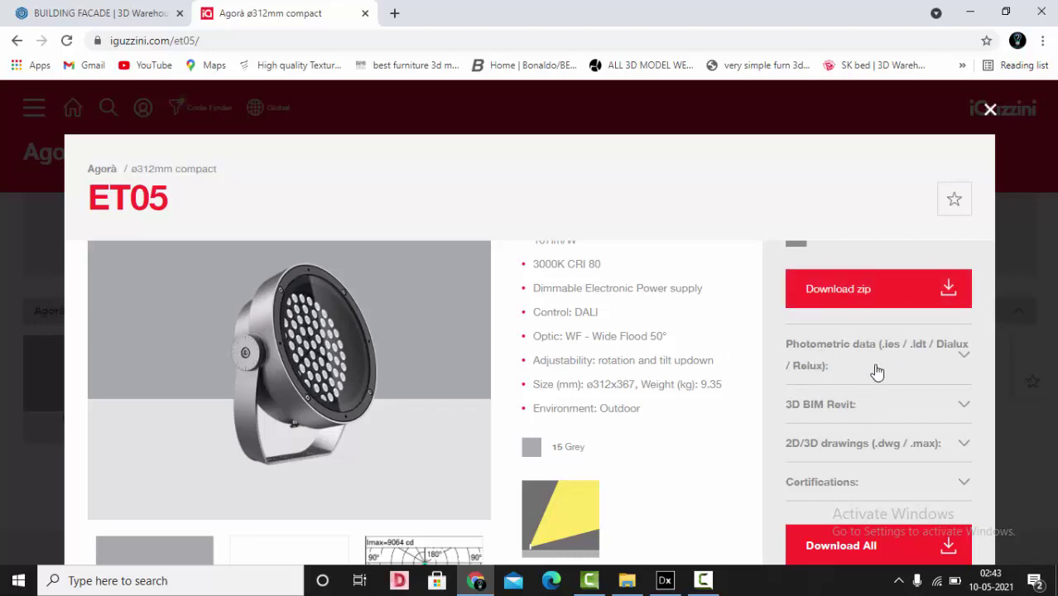
pyautogui.click(958, 367)
pyautogui.scroll(-1, 933, 390)
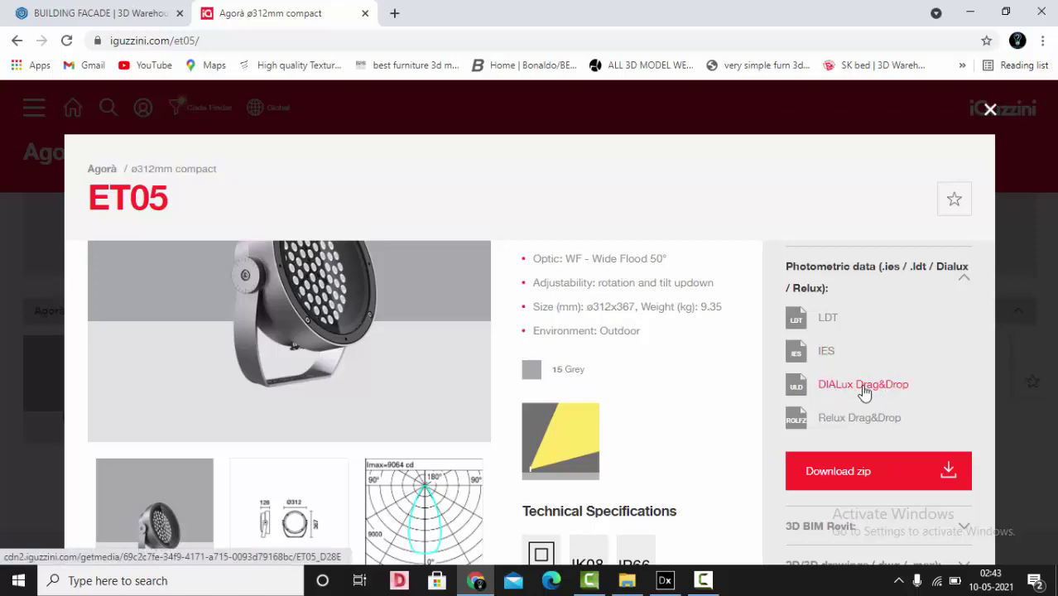
pyautogui.click(840, 389)
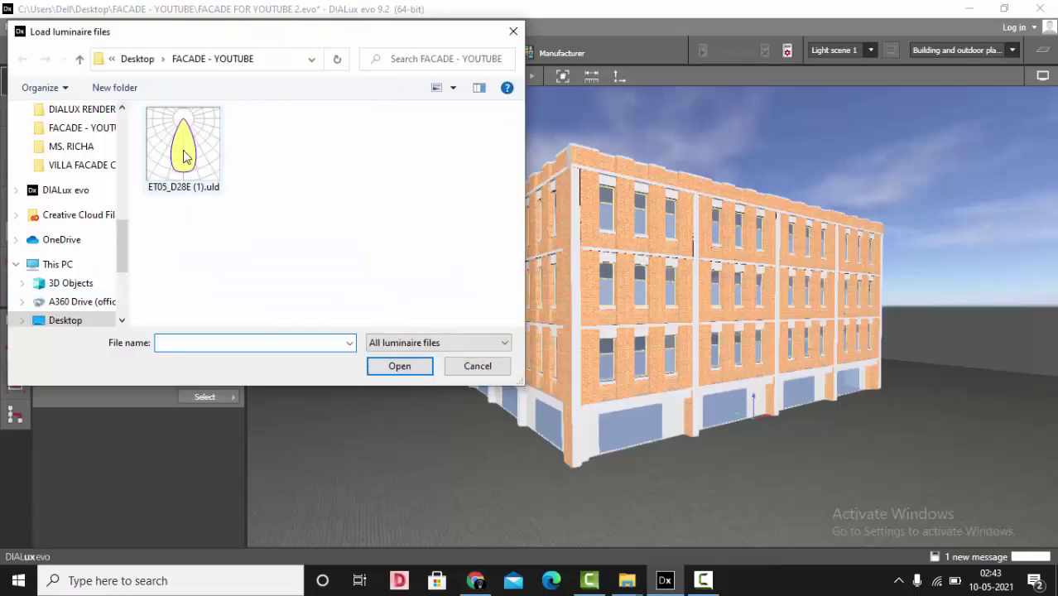
# - Load ET05_D28E (1).uld as the active Agorà Compact ø312mm 62.2W luminaire and switch to the 2D plan
pyautogui.click(184, 158)
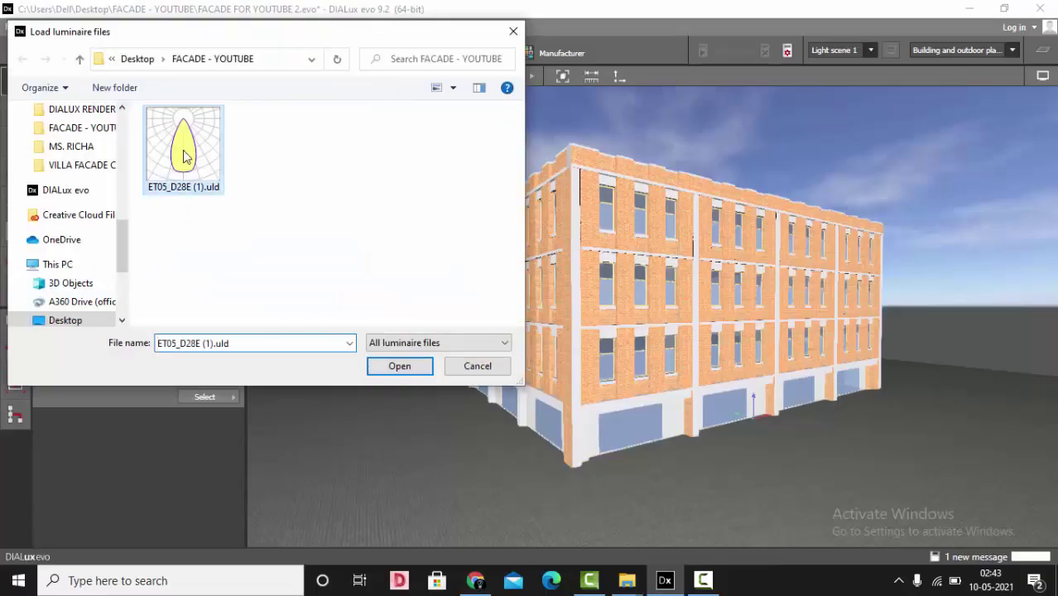
pyautogui.click(399, 368)
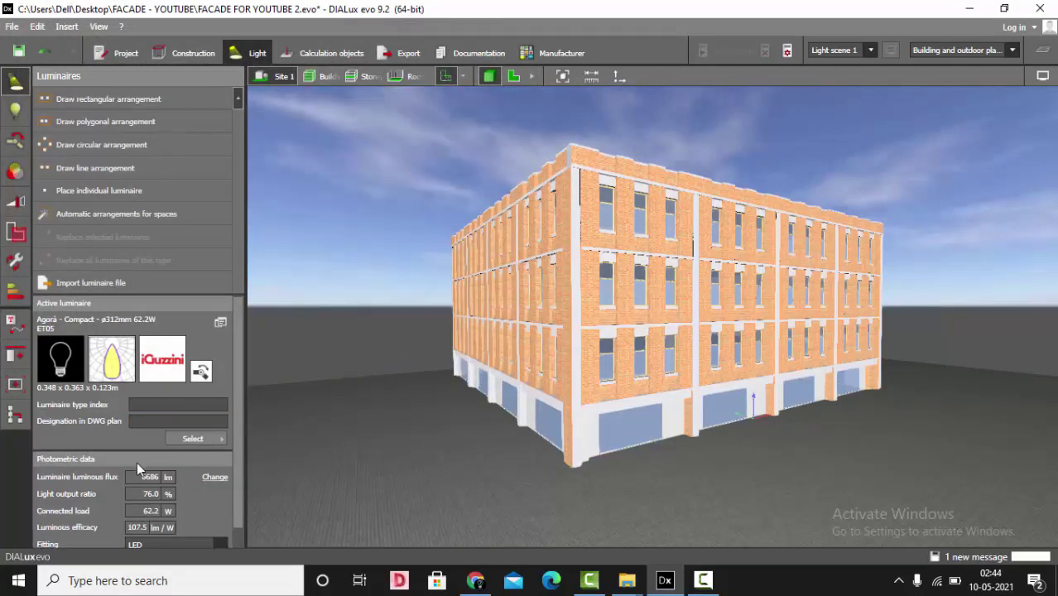
pyautogui.scroll(-1, 149, 472)
pyautogui.scroll(1, 38, 444)
pyautogui.click(514, 76)
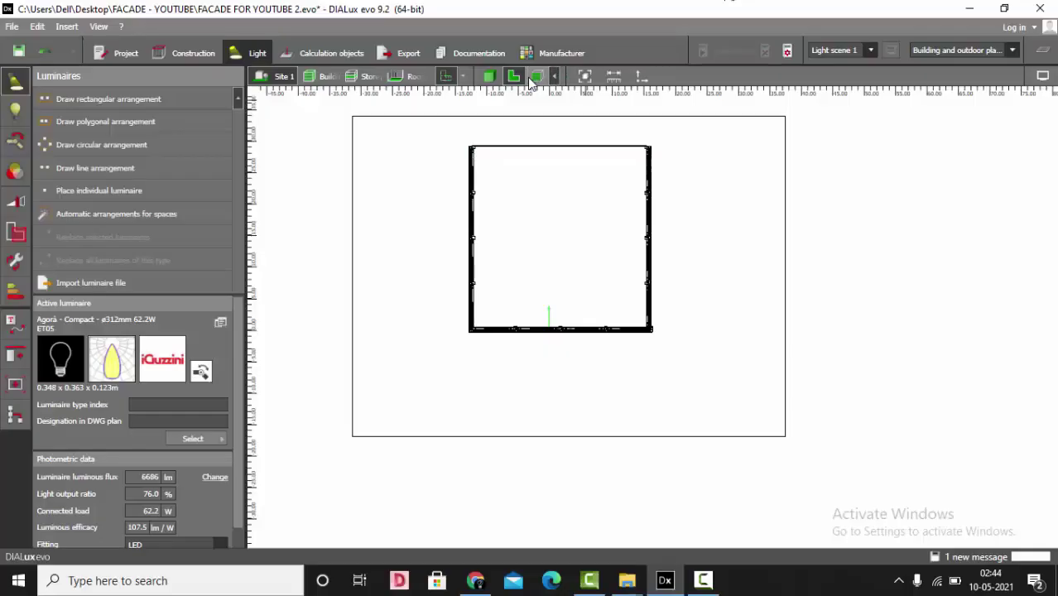
# - Show the front facade elevation and zoom in toward its right end
pyautogui.click(537, 76)
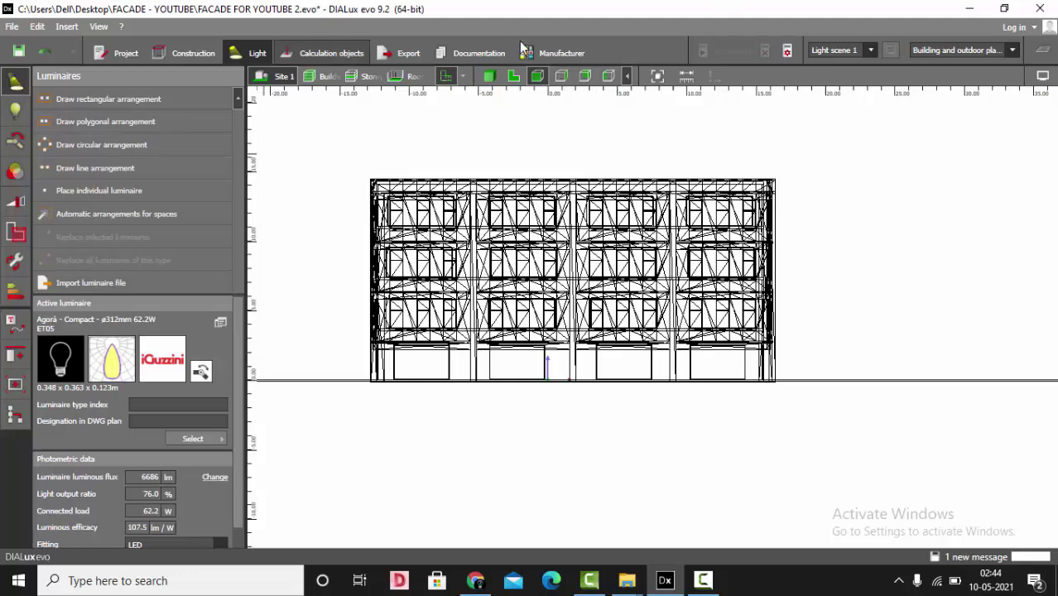
pyautogui.scroll(2, 826, 169)
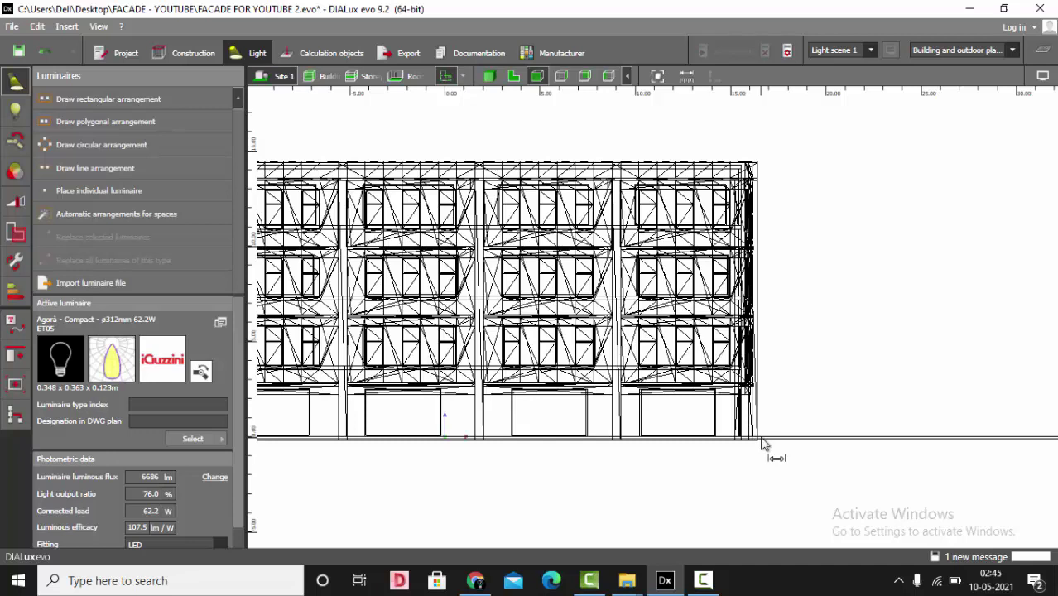
# - Open Calculator via a 'cal' search and compute 3 ÷ 4 = 0.75
pyautogui.click(259, 581)
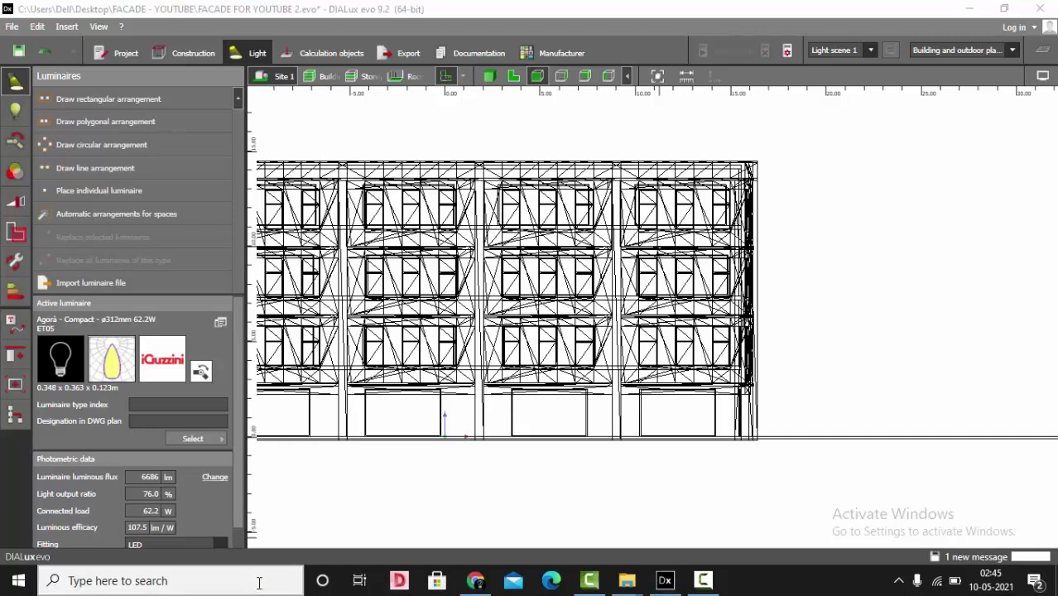
pyautogui.write('ca')
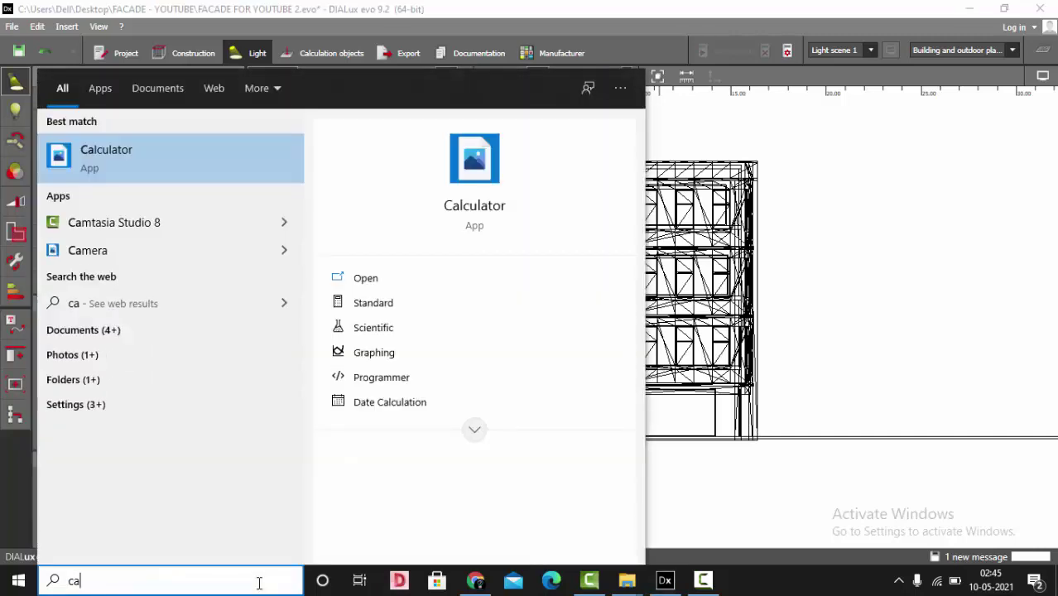
pyautogui.write('l')
pyautogui.press('Return')
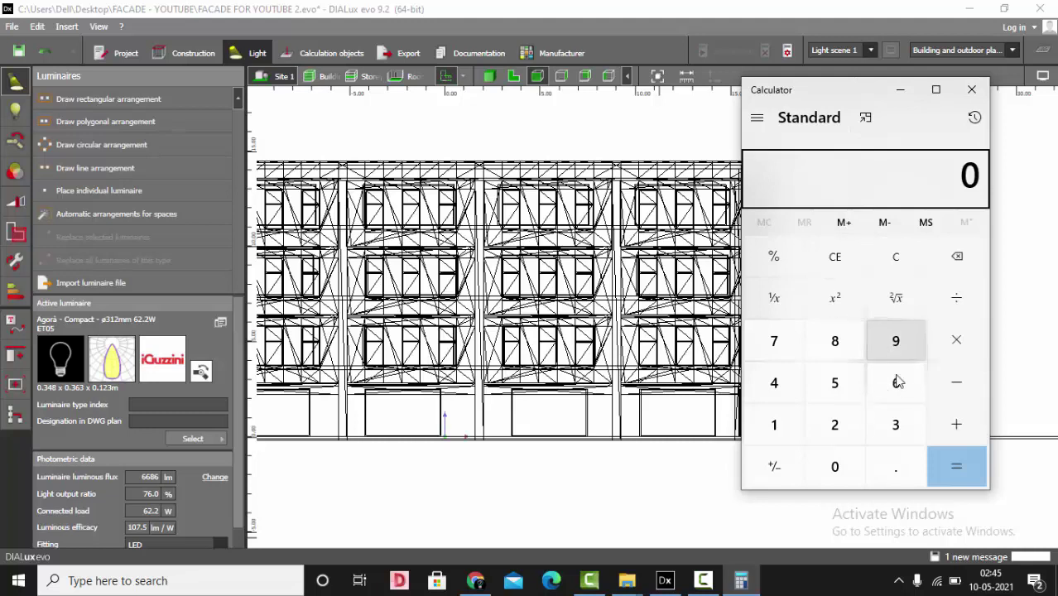
pyautogui.click(892, 425)
pyautogui.click(961, 302)
pyautogui.click(774, 382)
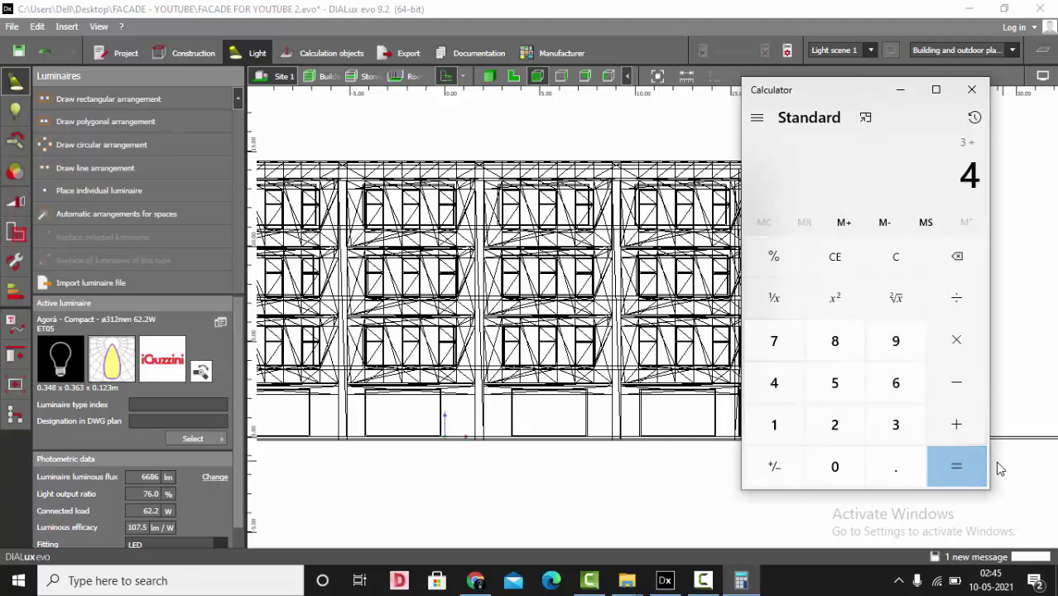
pyautogui.click(957, 466)
# - Multiply 0.75 by 14.7 to get 11.025, then minimize Calculator
pyautogui.click(956, 341)
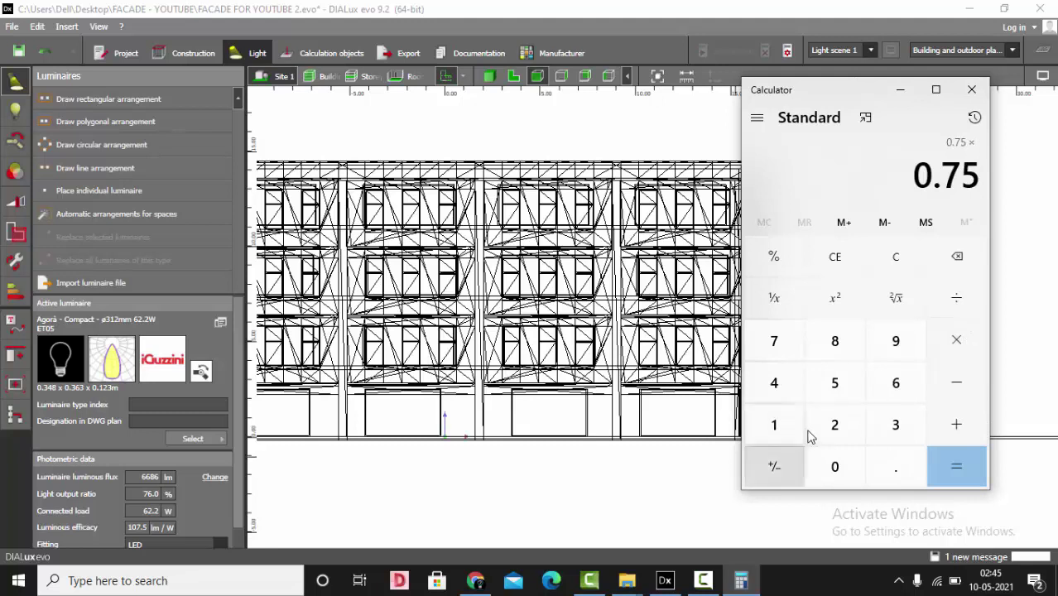
pyautogui.click(772, 425)
pyautogui.click(775, 383)
pyautogui.click(896, 468)
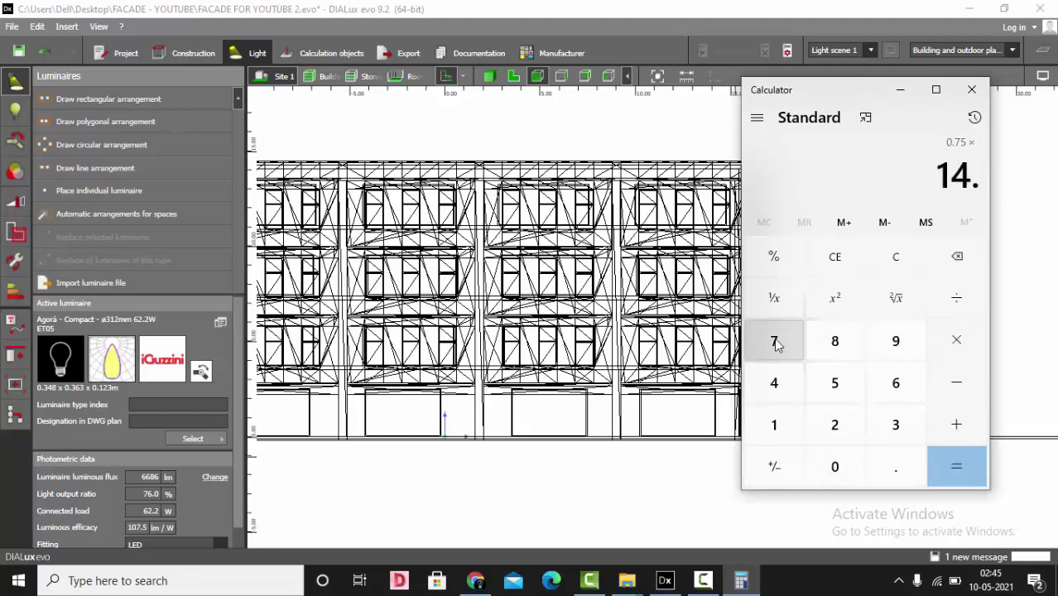
pyautogui.click(774, 341)
pyautogui.click(974, 478)
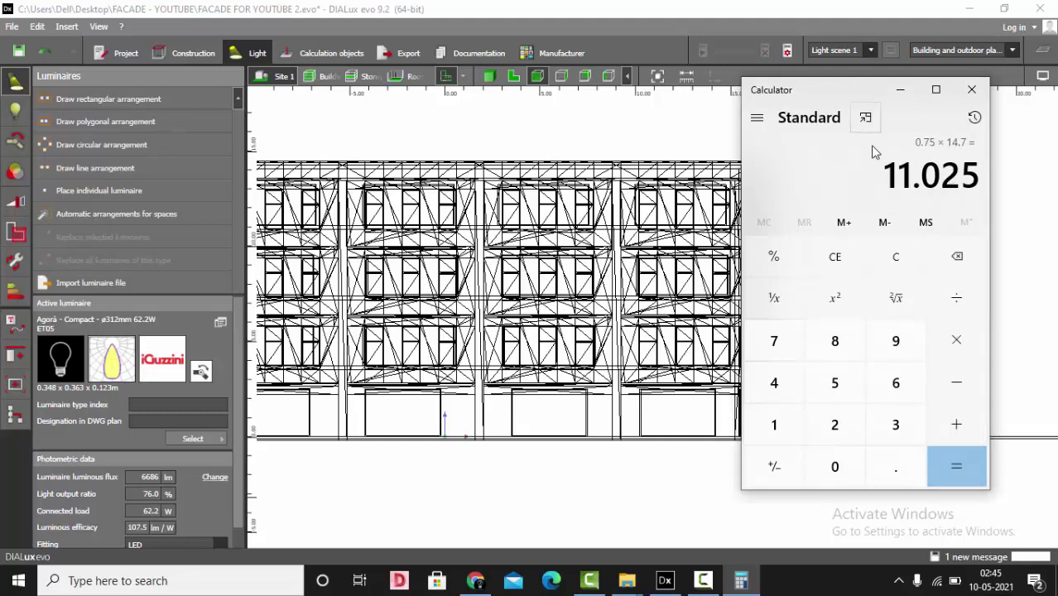
pyautogui.click(900, 90)
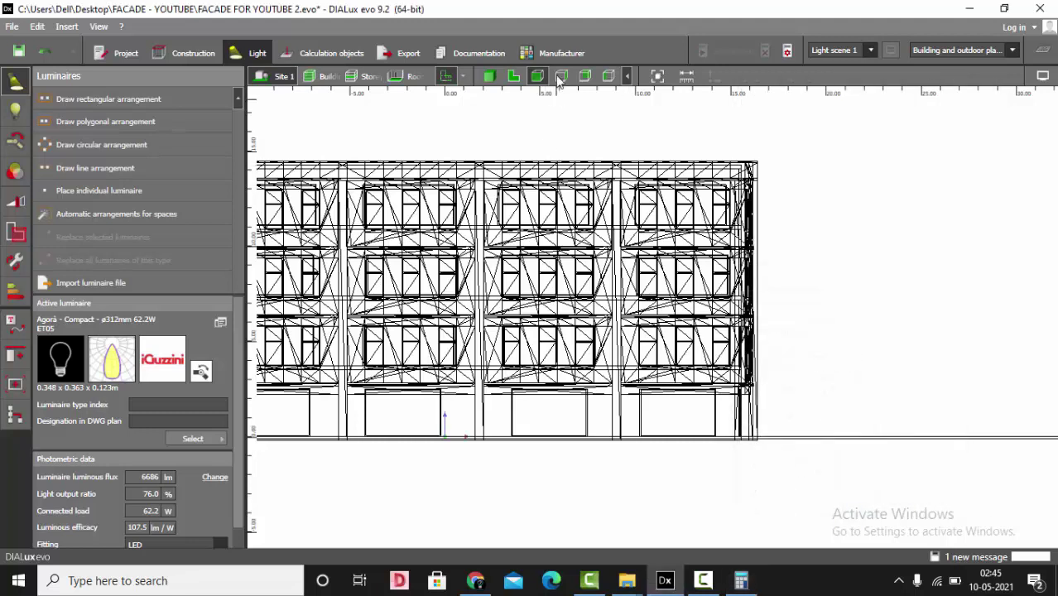
# - In top view, draw an 11 m reference line downward from the building's lower-left corner
pyautogui.click(512, 77)
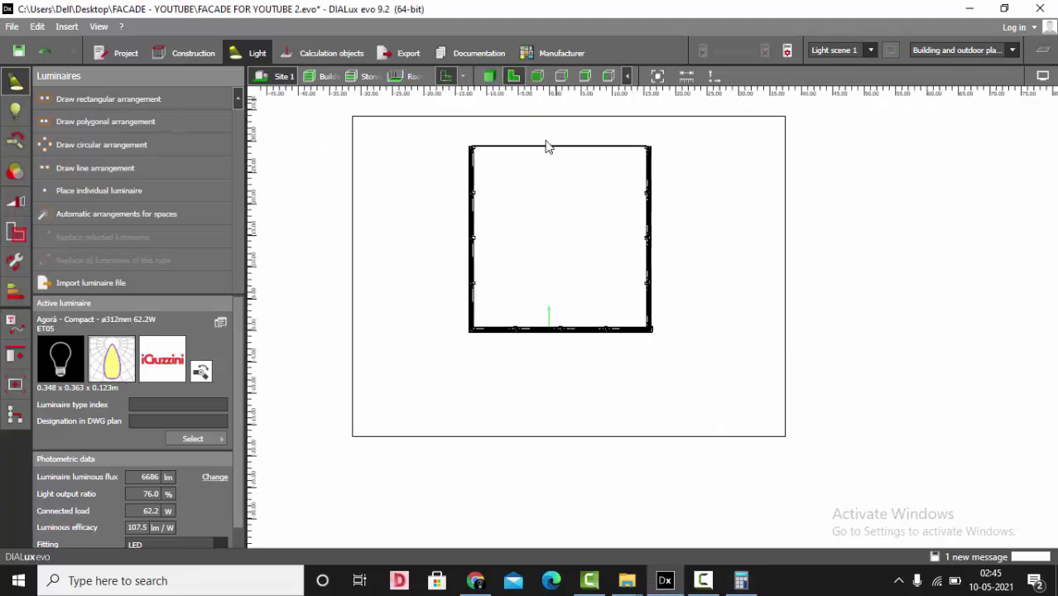
pyautogui.click(15, 331)
pyautogui.click(128, 99)
pyautogui.scroll(3, 480, 340)
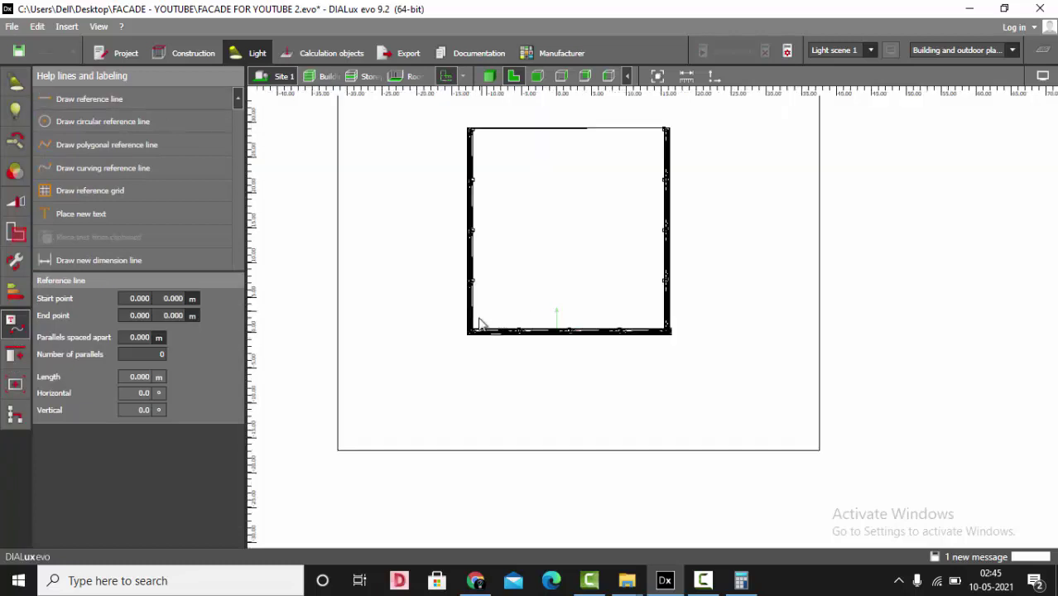
pyautogui.scroll(2, 470, 343)
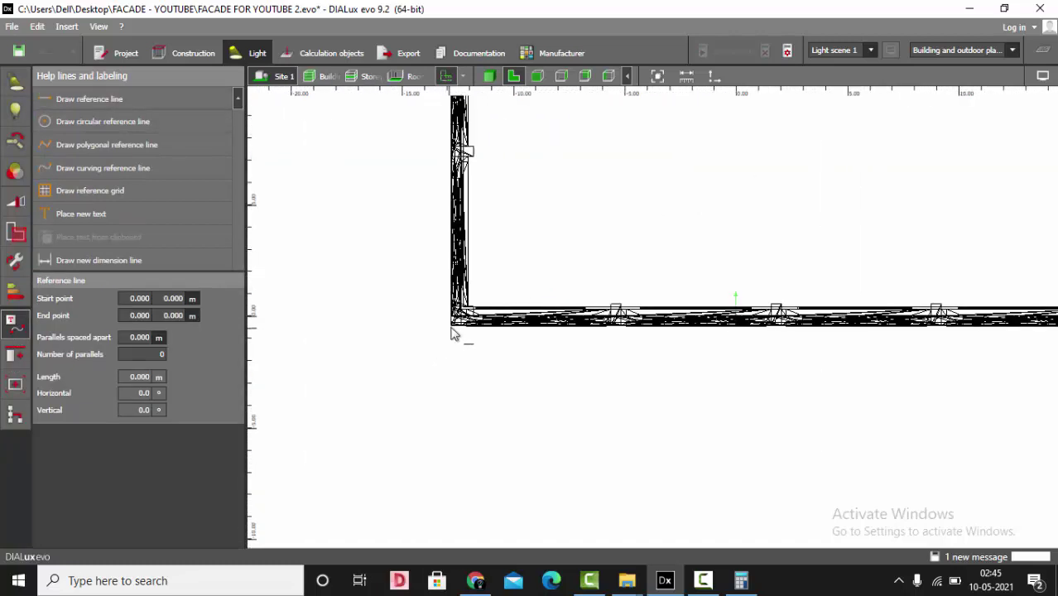
pyautogui.click(455, 329)
pyautogui.scroll(-4, 469, 358)
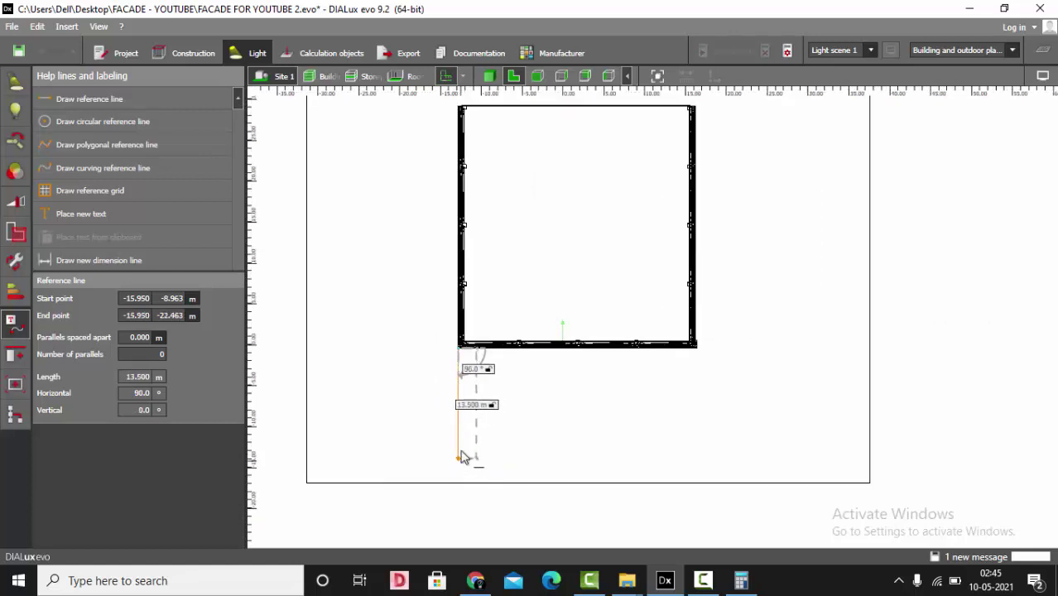
pyautogui.click(461, 439)
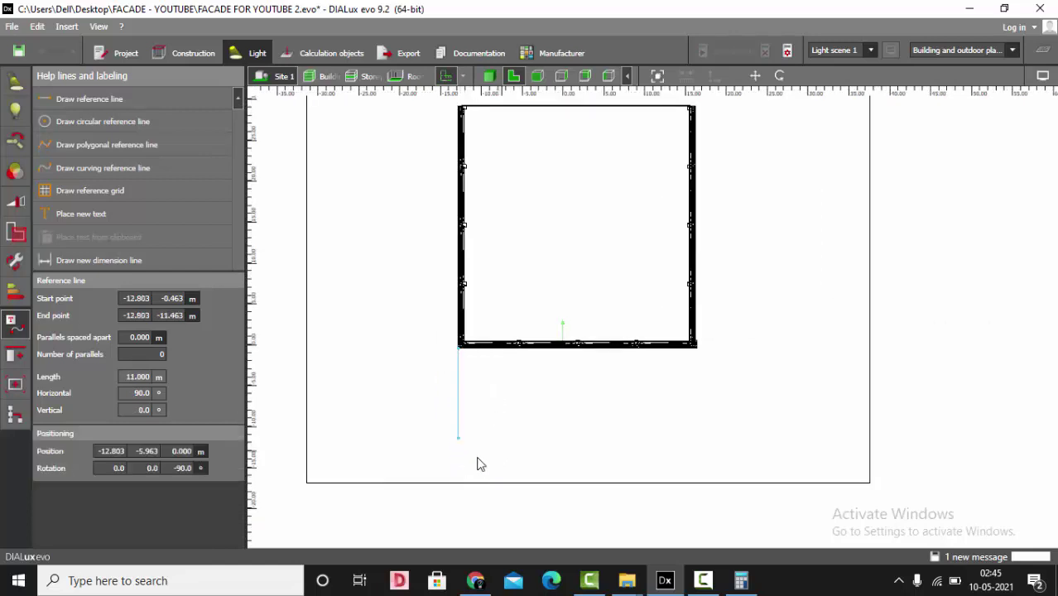
# - Draw a second 11 m reference line running left from the same corner
pyautogui.click(89, 99)
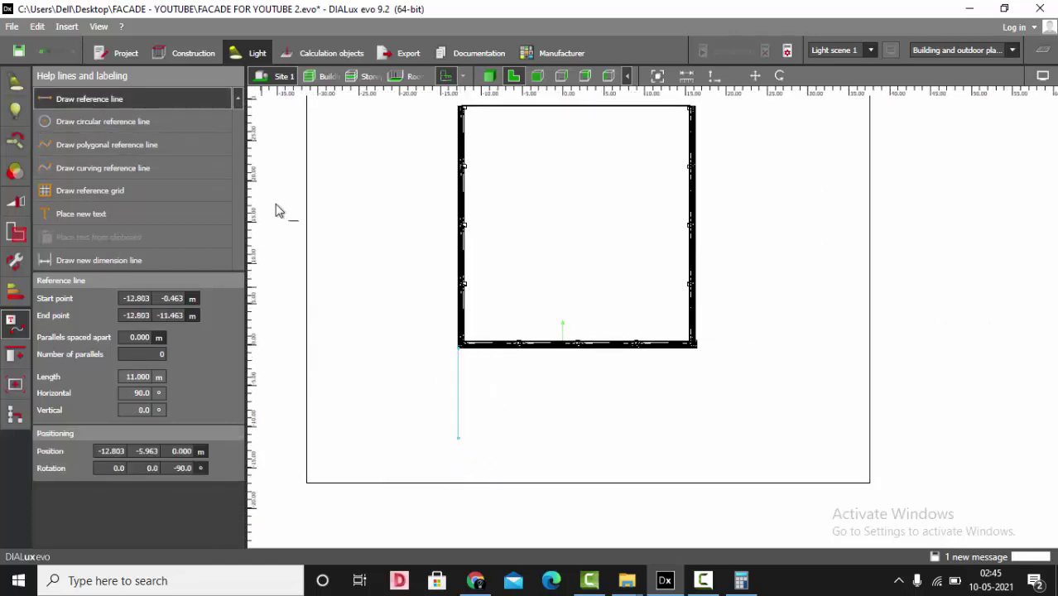
pyautogui.scroll(-1, 488, 207)
pyautogui.scroll(1, 482, 170)
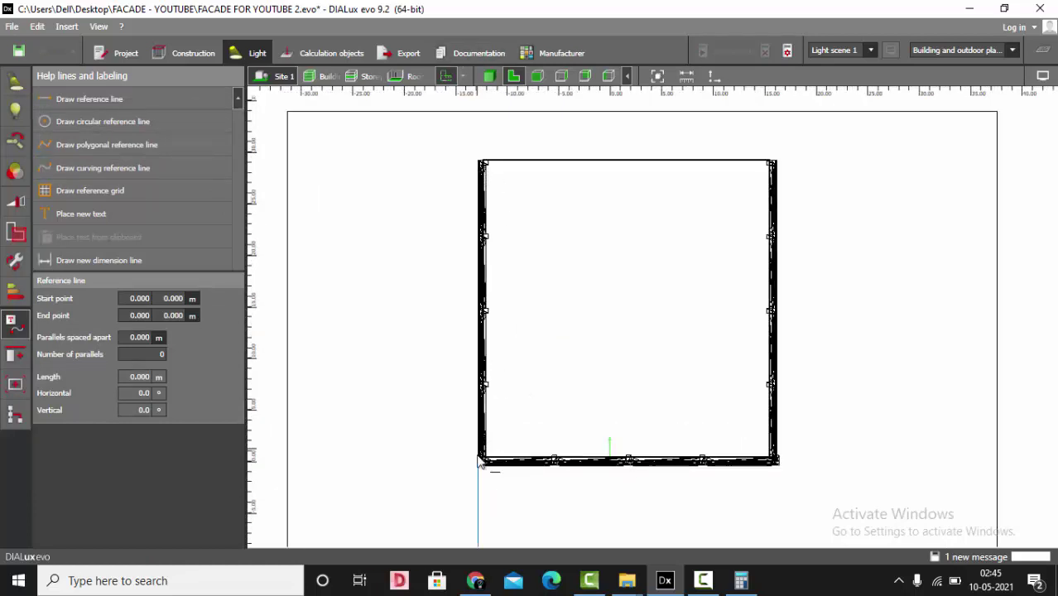
pyautogui.scroll(2, 481, 468)
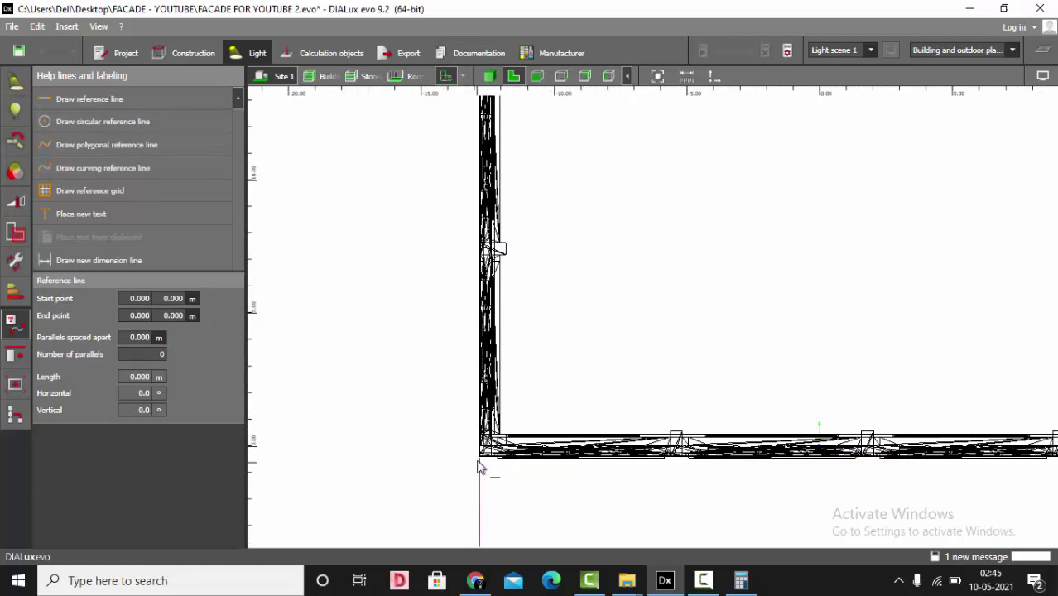
pyautogui.click(478, 461)
pyautogui.scroll(-2, 323, 460)
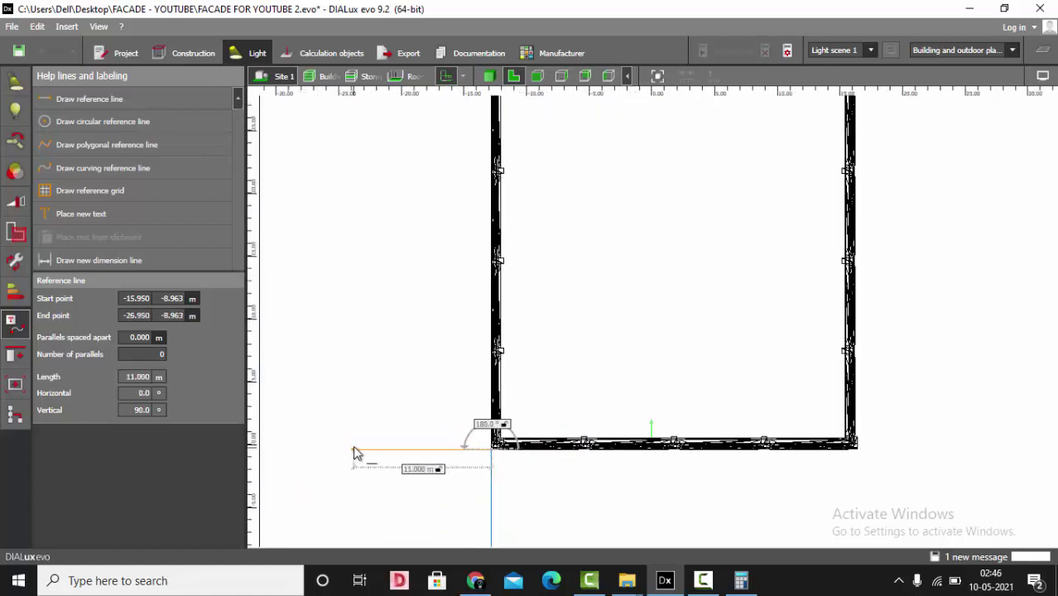
pyautogui.click(354, 452)
pyautogui.press('Escape')
pyautogui.scroll(-1, 483, 313)
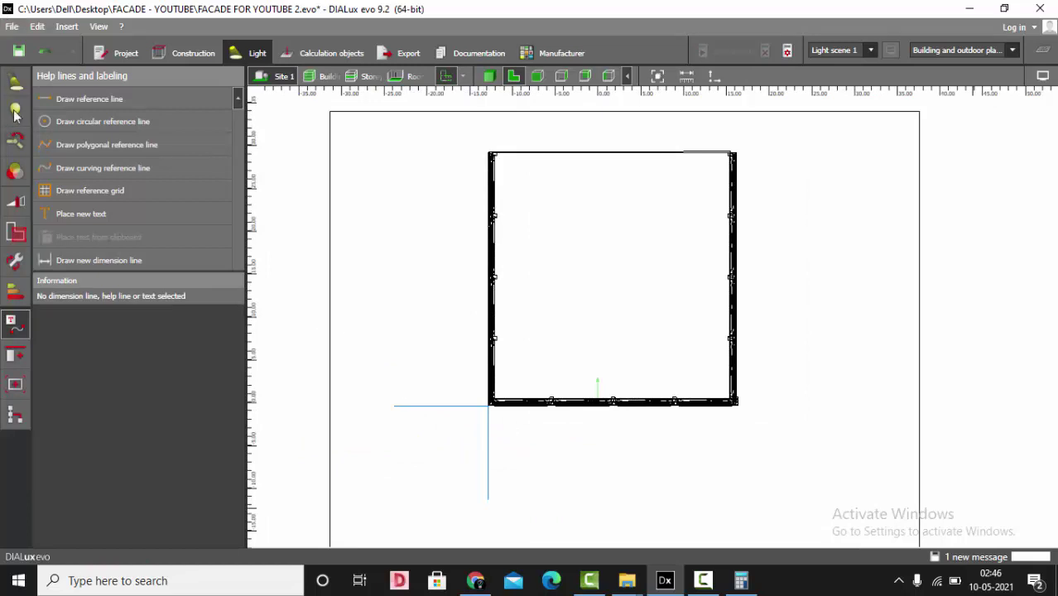
pyautogui.click(16, 80)
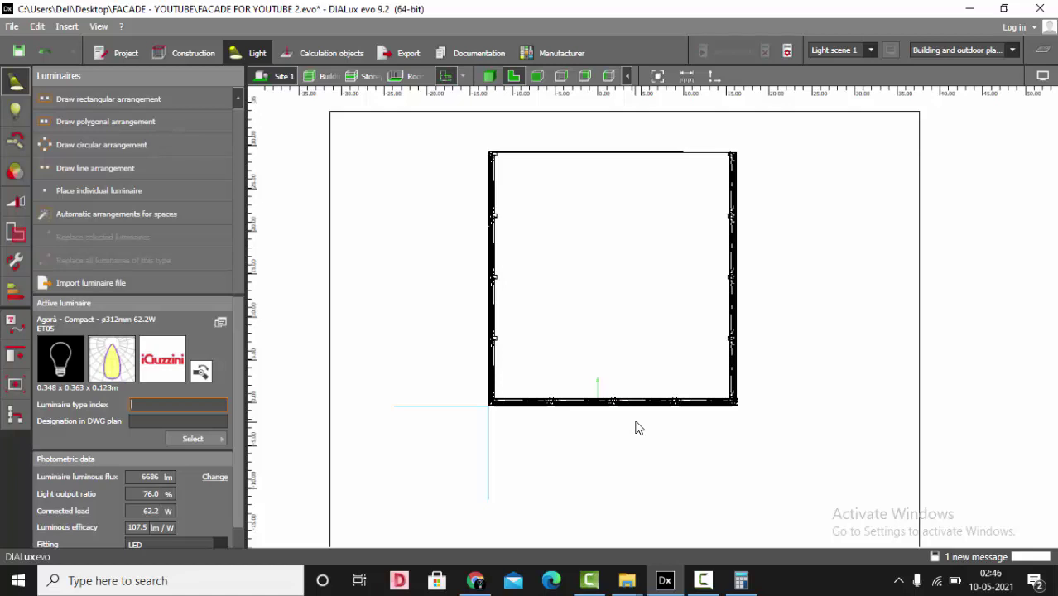
# - Multiply 11.025 by 2 in Calculator to get 22.05, then close it
pyautogui.scroll(-1, 435, 288)
pyautogui.scroll(1, 401, 396)
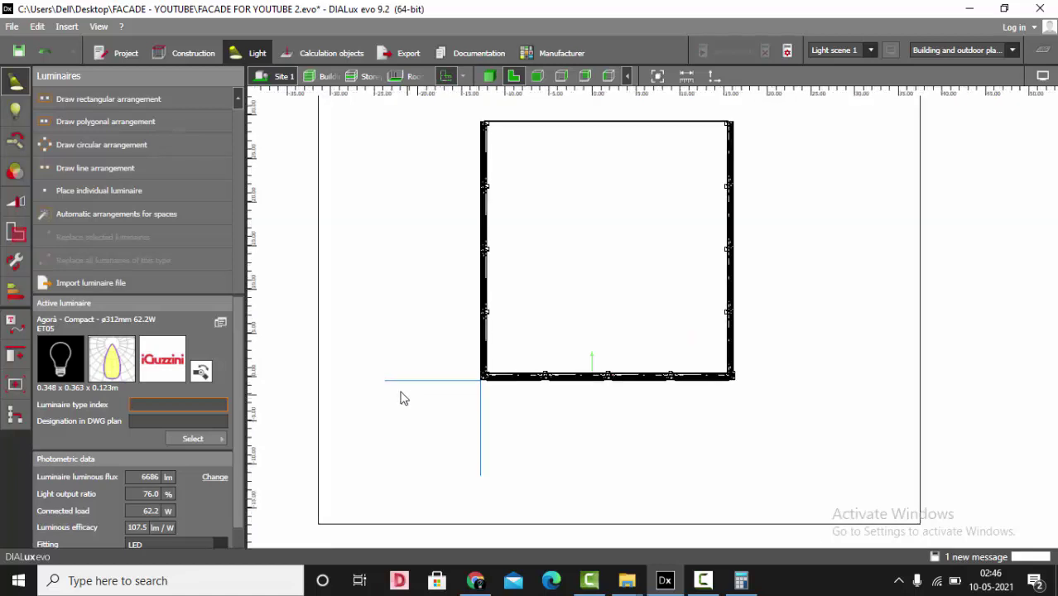
pyautogui.click(741, 580)
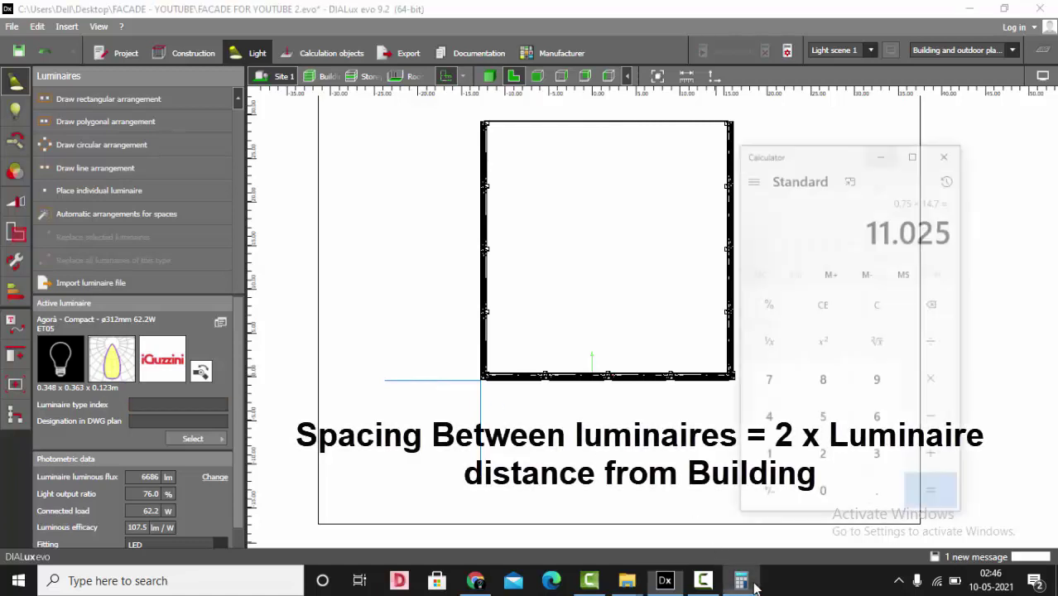
pyautogui.click(956, 341)
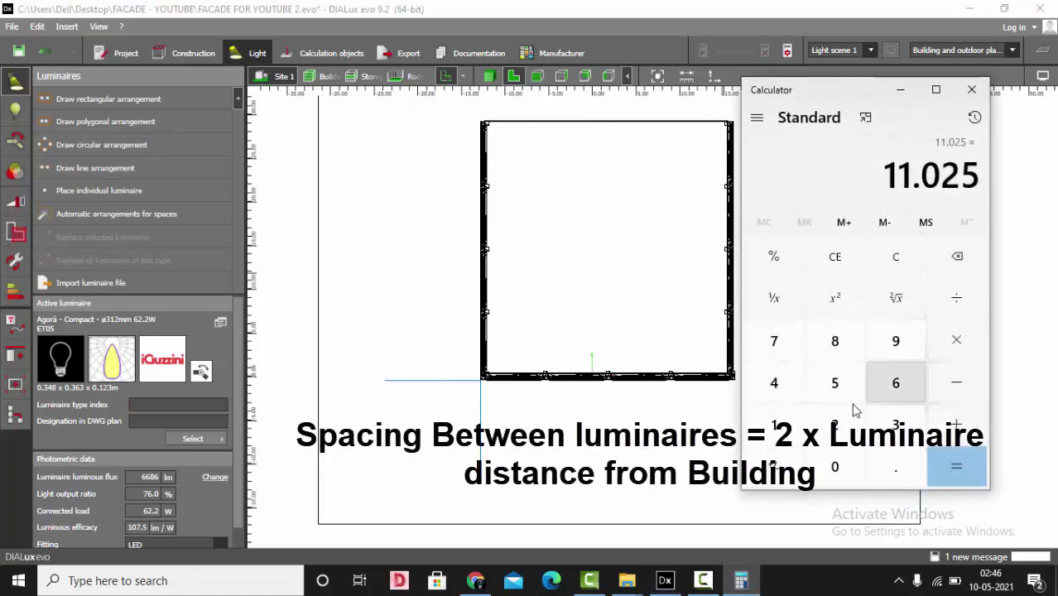
pyautogui.click(835, 424)
pyautogui.click(956, 465)
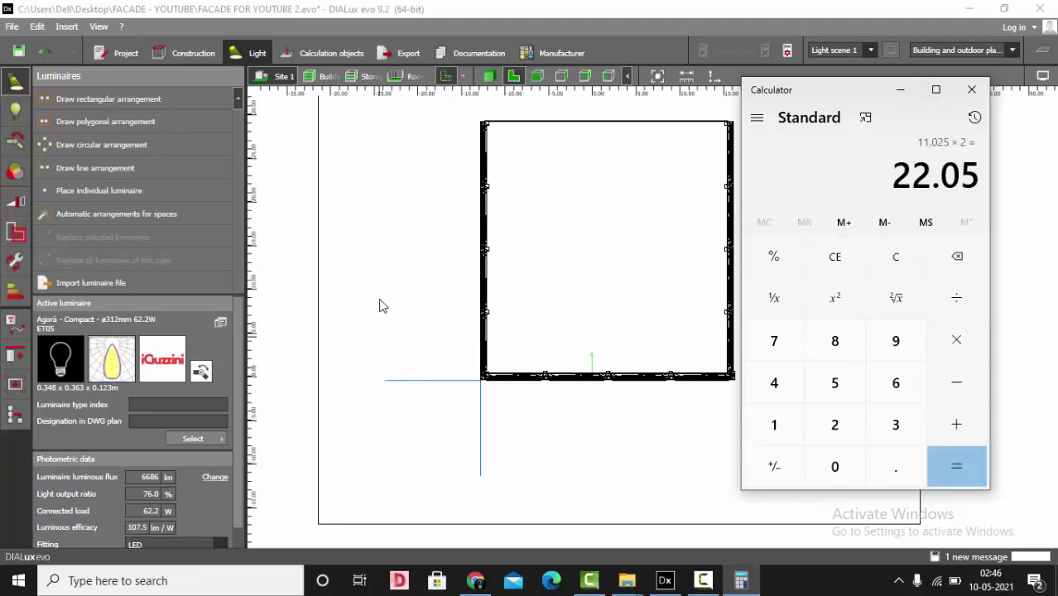
pyautogui.click(971, 90)
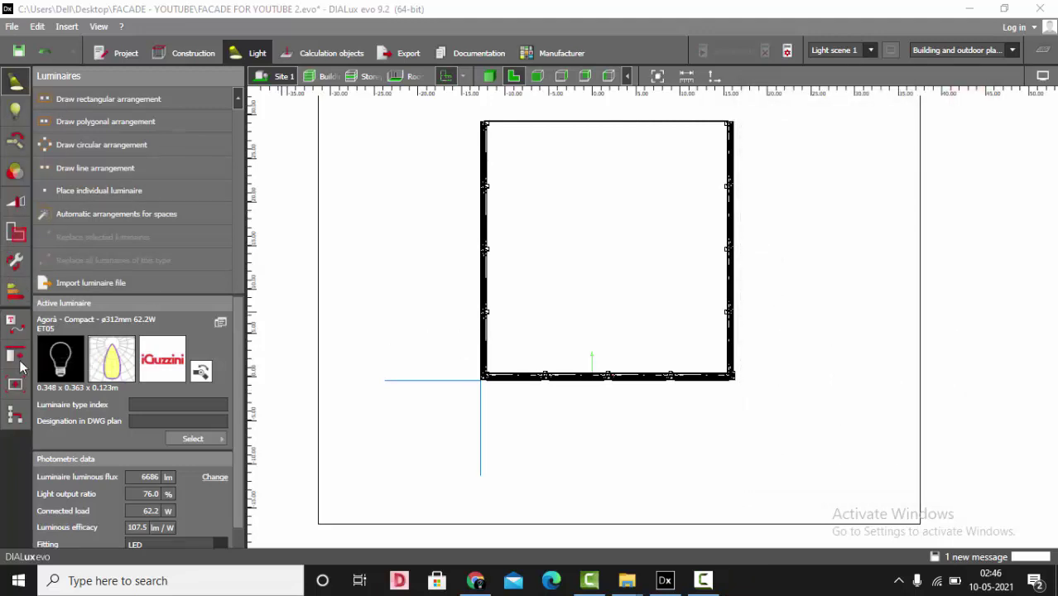
# - Begin a 13.9 m reference grid from the room corner, then cancel it with Escape
pyautogui.click(20, 365)
pyautogui.click(18, 396)
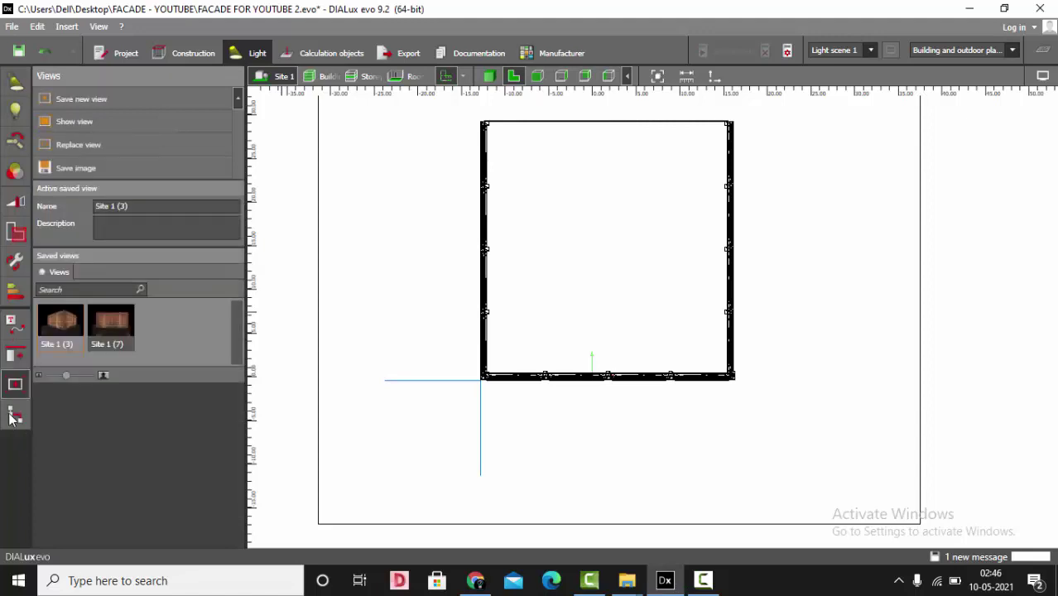
pyautogui.click(15, 327)
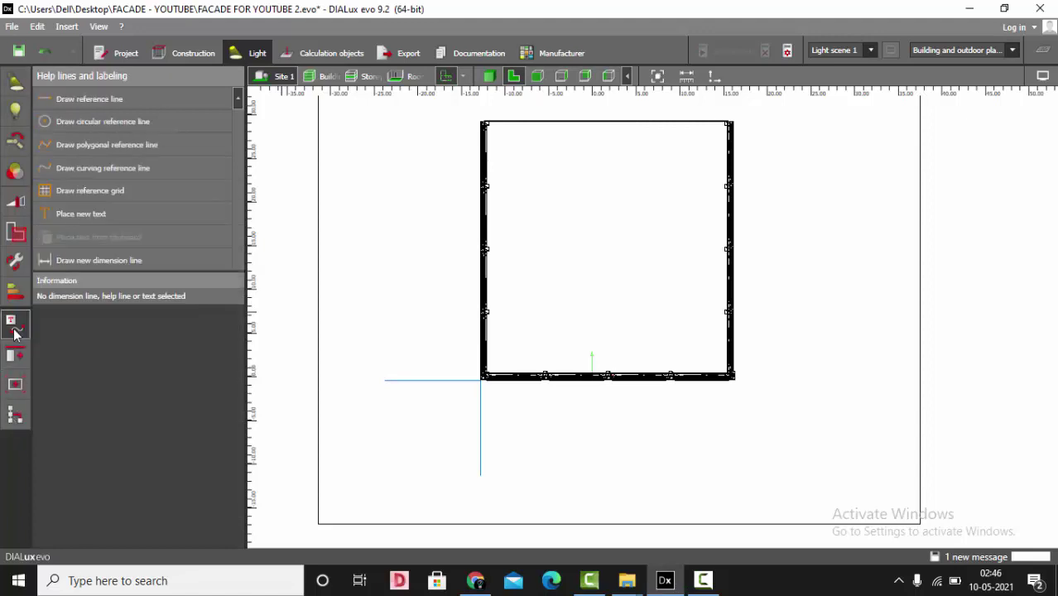
pyautogui.click(98, 191)
pyautogui.scroll(1, 496, 413)
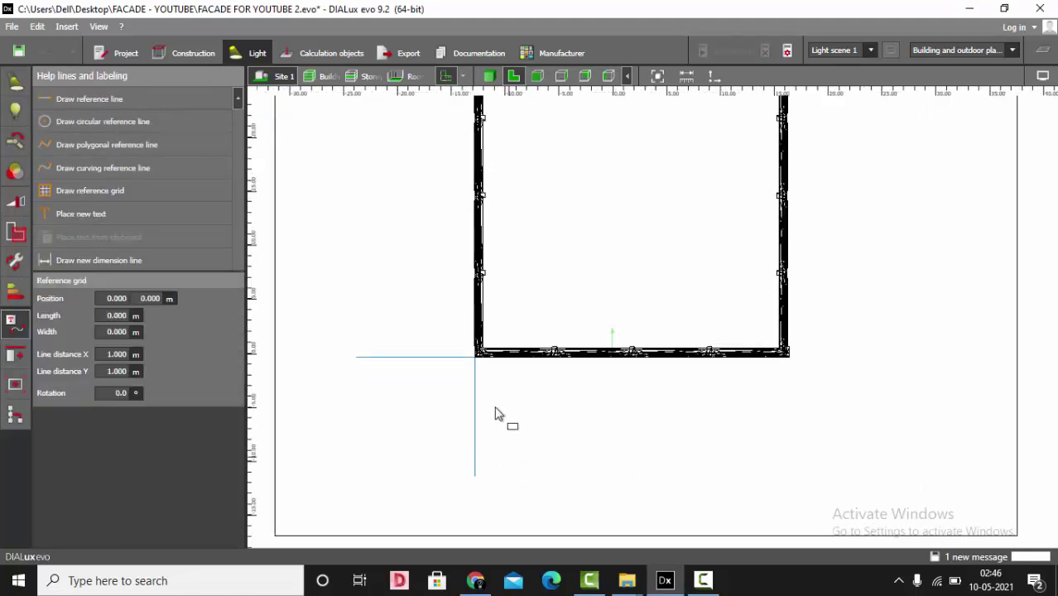
pyautogui.click(479, 359)
pyautogui.click(485, 506)
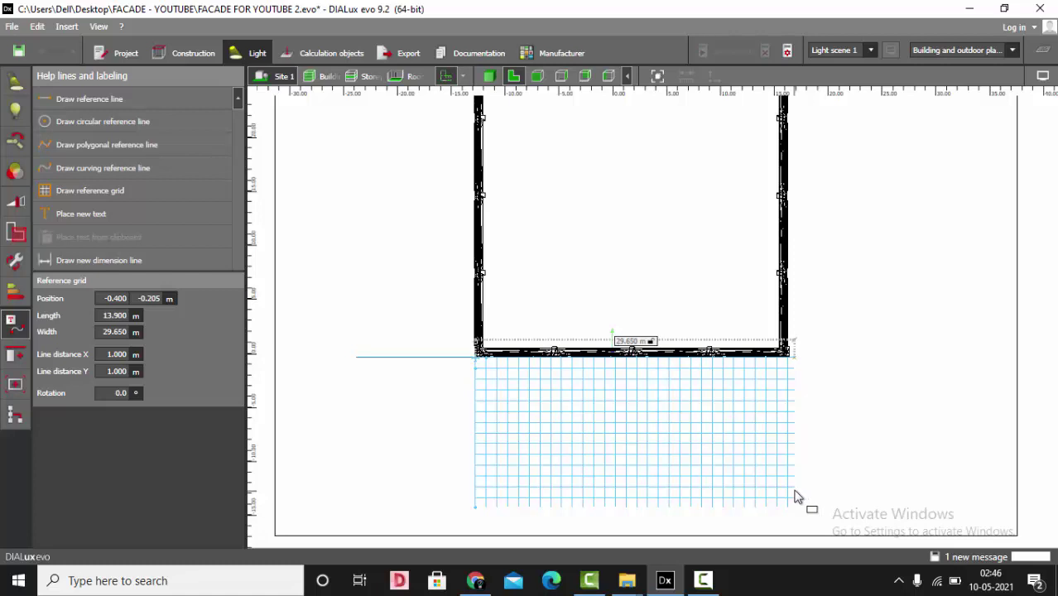
pyautogui.press('Escape')
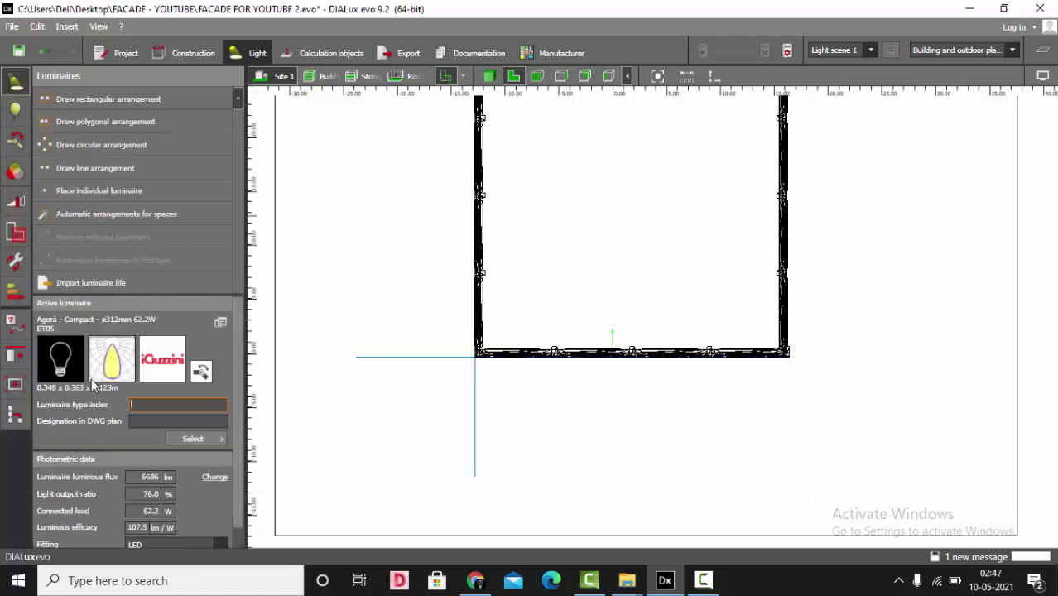
# - Draw a luminaire line below the building and reduce it from ten to 2 luminaires
pyautogui.click(100, 172)
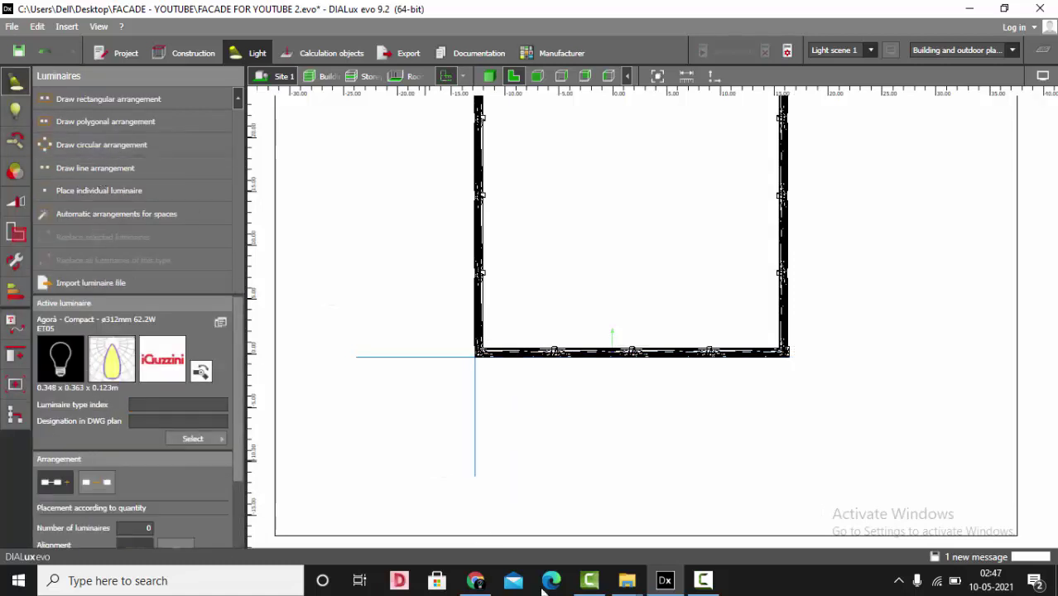
pyautogui.scroll(2, 464, 479)
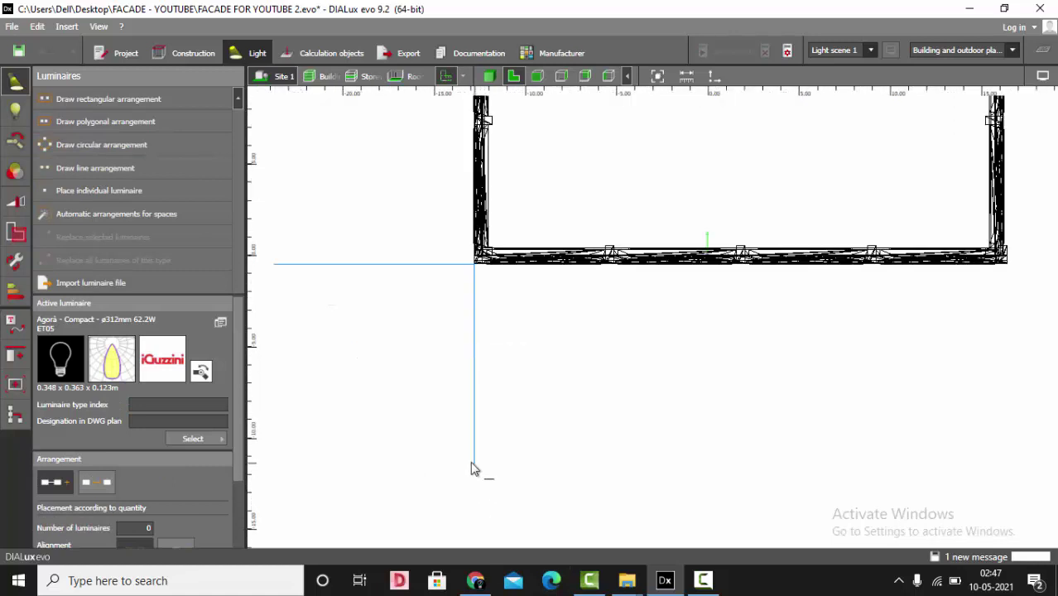
pyautogui.click(474, 469)
pyautogui.scroll(-1, 467, 472)
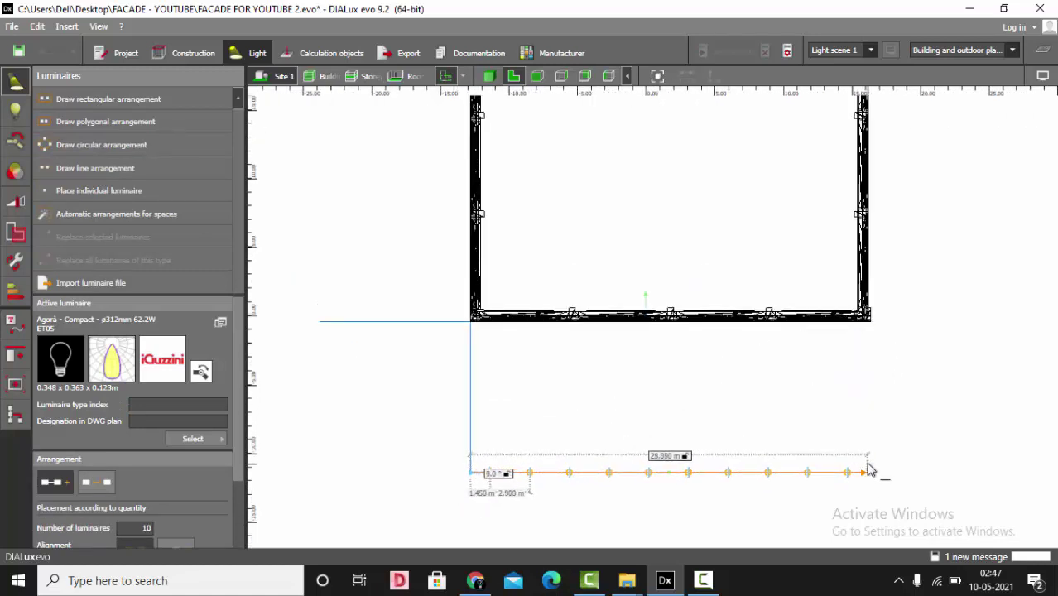
pyautogui.click(873, 470)
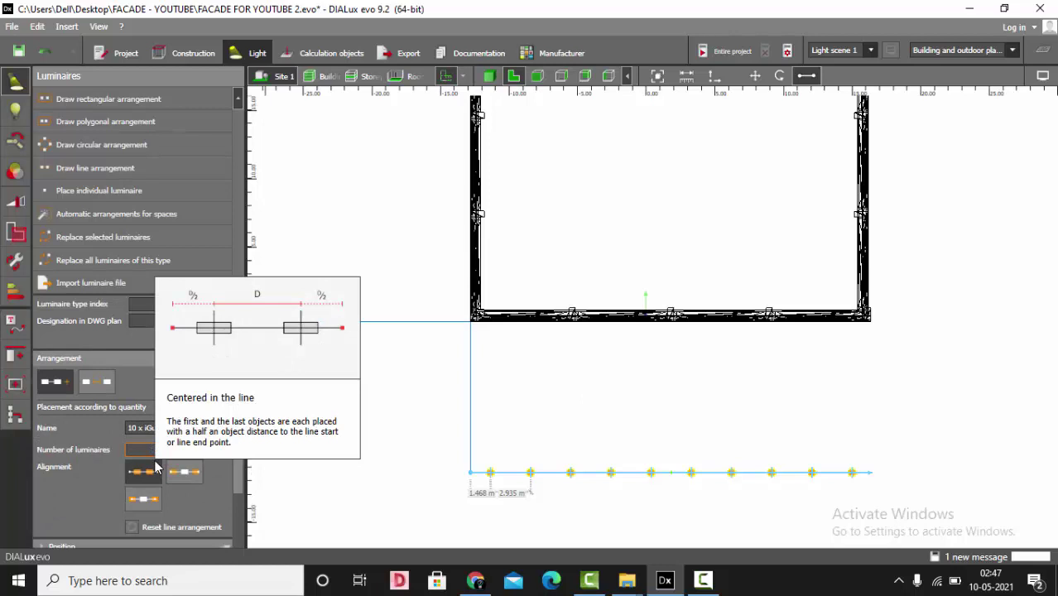
pyautogui.write('2')
pyautogui.press('Return')
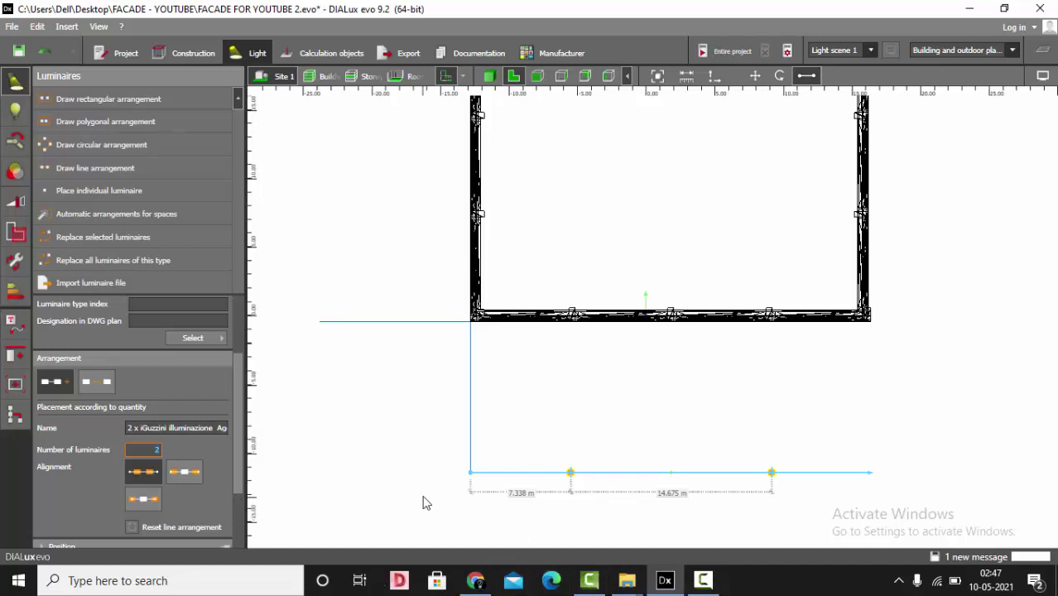
# - Drag both Agorà luminaires outward along their line until they stand 21.35 m apart
pyautogui.scroll(2, 753, 509)
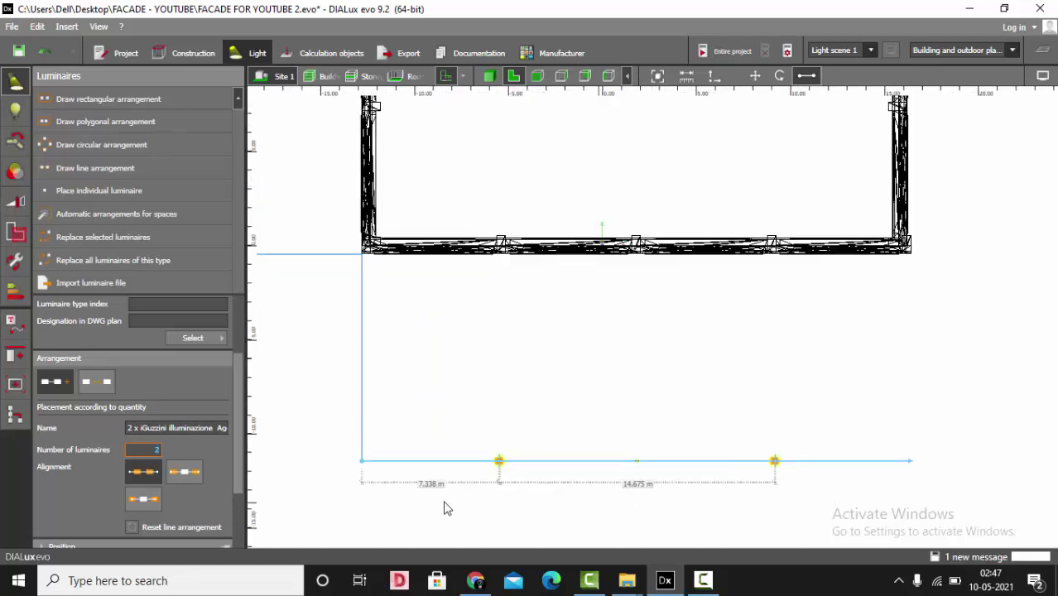
pyautogui.moveTo(499, 466); pyautogui.dragTo(466, 480)
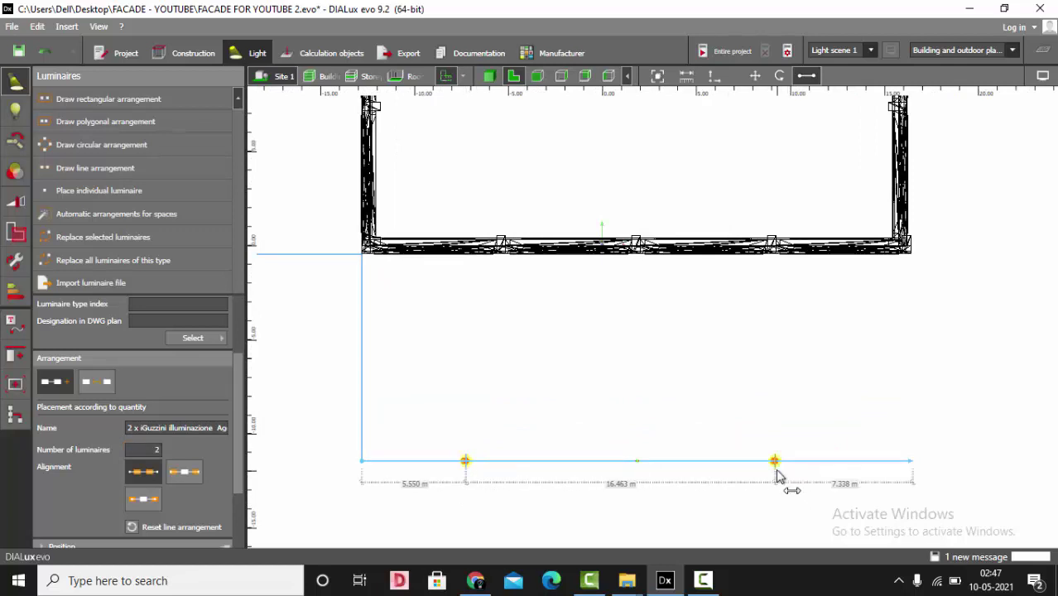
pyautogui.moveTo(778, 477); pyautogui.dragTo(810, 478)
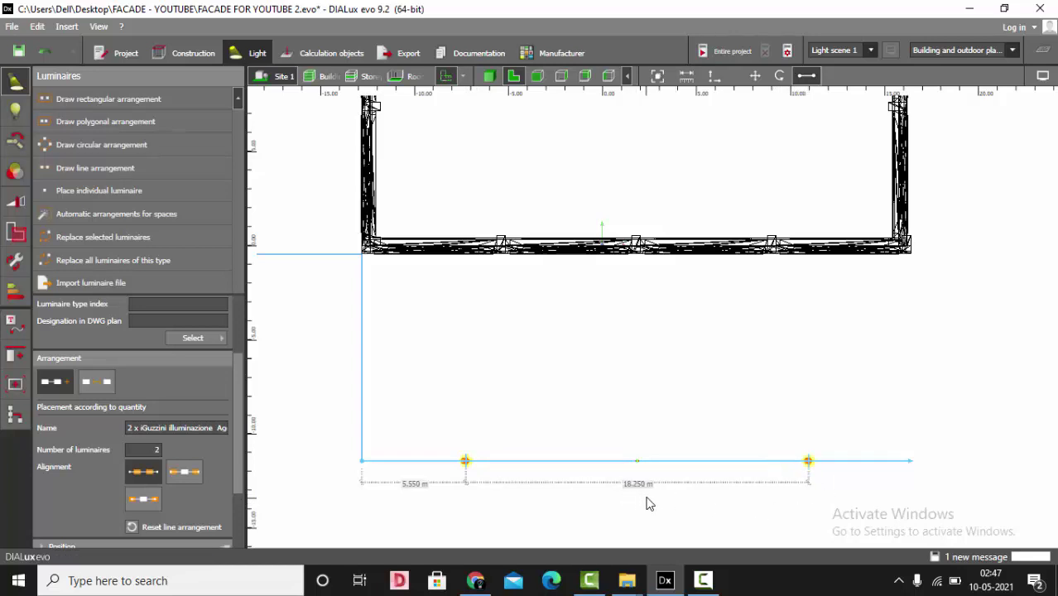
pyautogui.moveTo(466, 476); pyautogui.dragTo(439, 475)
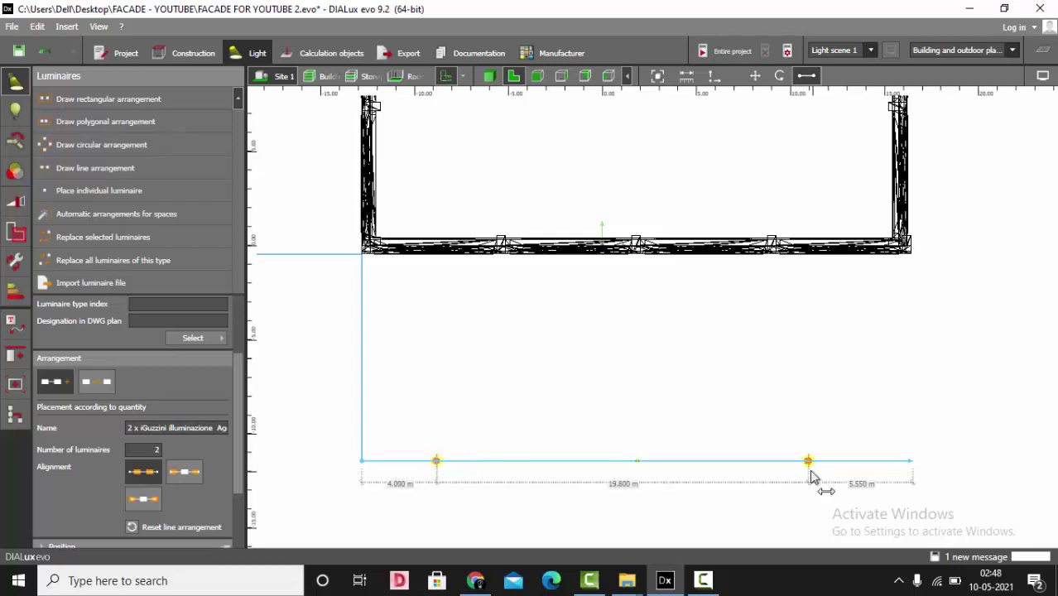
pyautogui.moveTo(809, 474); pyautogui.dragTo(838, 474)
pyautogui.click(893, 409)
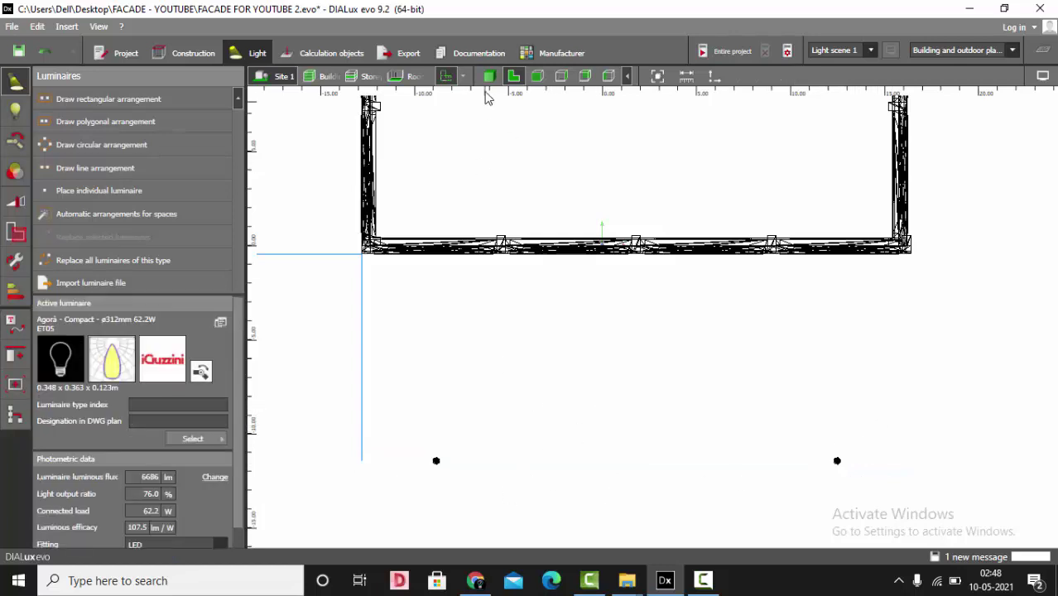
# - Rotate the luminaire line 90° to run vertically and drag it beside the left wall
pyautogui.scroll(-1, 639, 418)
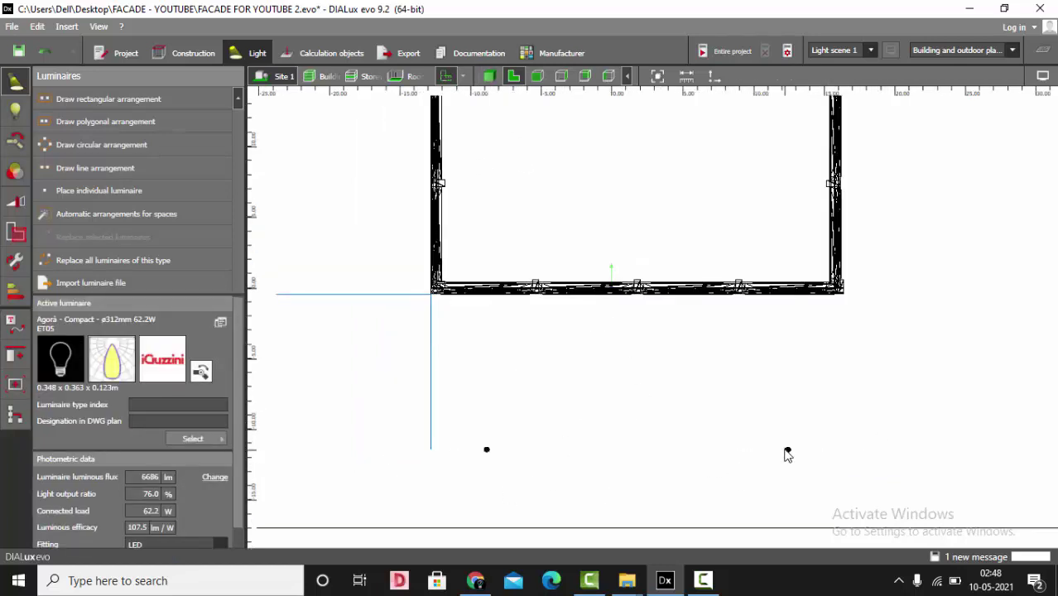
pyautogui.click(600, 485)
pyautogui.scroll(-1, 601, 485)
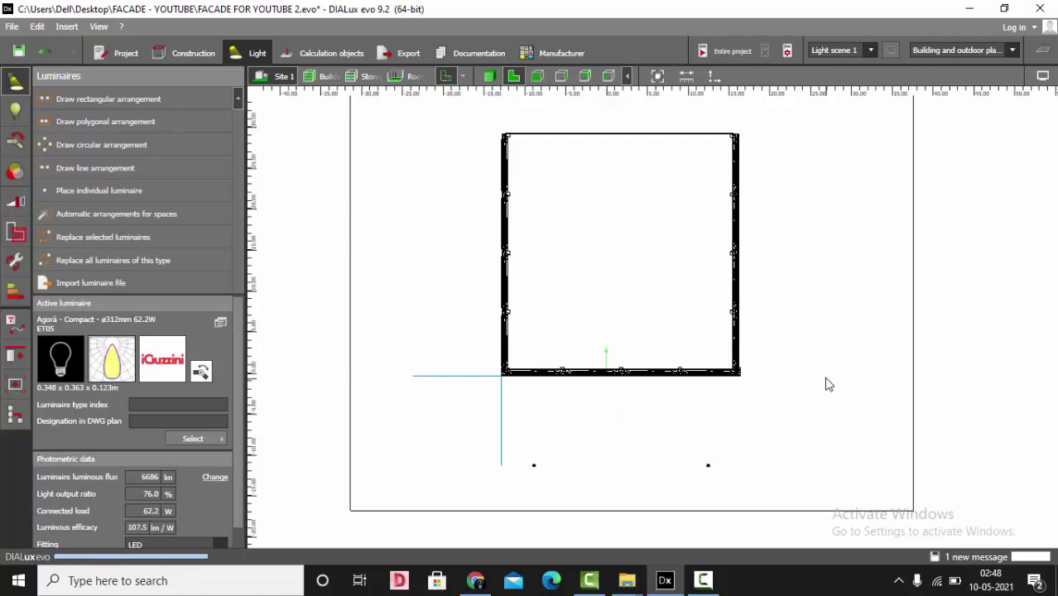
pyautogui.moveTo(700, 466); pyautogui.dragTo(621, 536)
pyautogui.moveTo(614, 424); pyautogui.dragTo(449, 265)
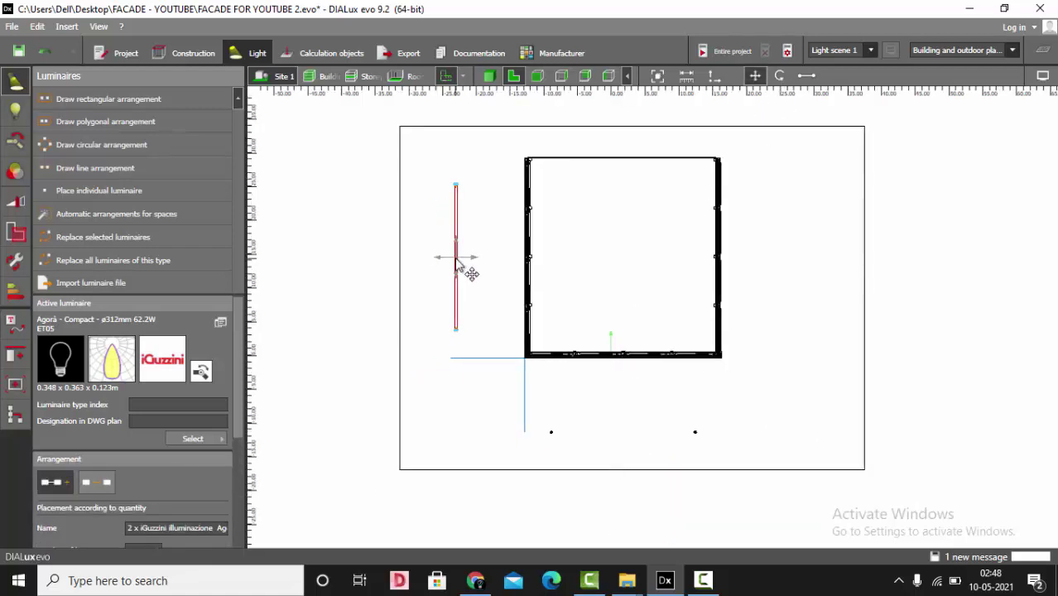
pyautogui.scroll(2, 443, 298)
pyautogui.click(478, 369)
# - Nudge the vertical luminaire line slightly closer to the building
pyautogui.scroll(-2, 484, 290)
pyautogui.click(491, 219)
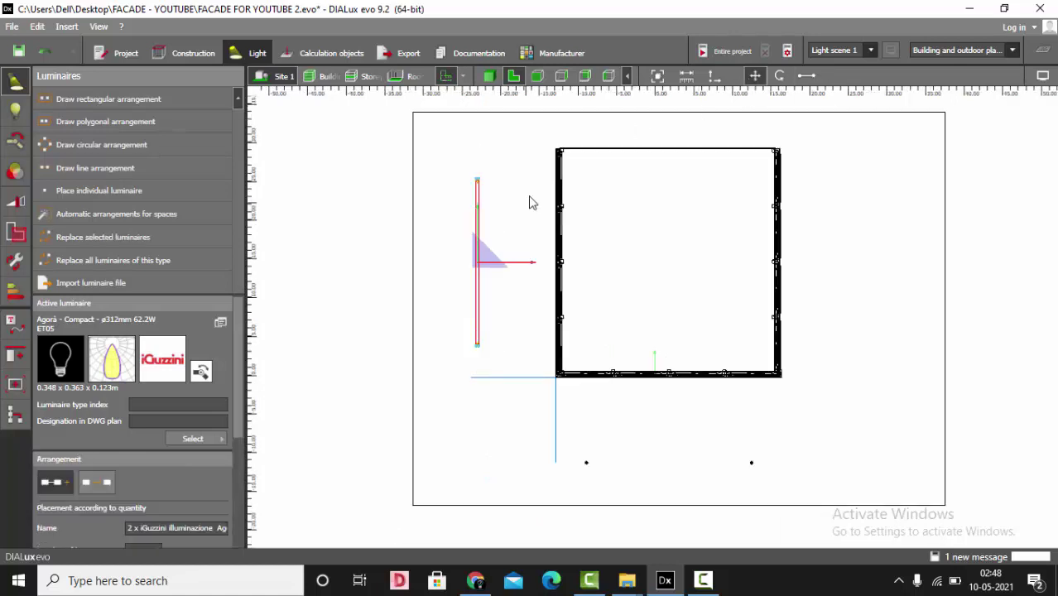
pyautogui.scroll(2, 502, 277)
pyautogui.moveTo(501, 276); pyautogui.dragTo(503, 276)
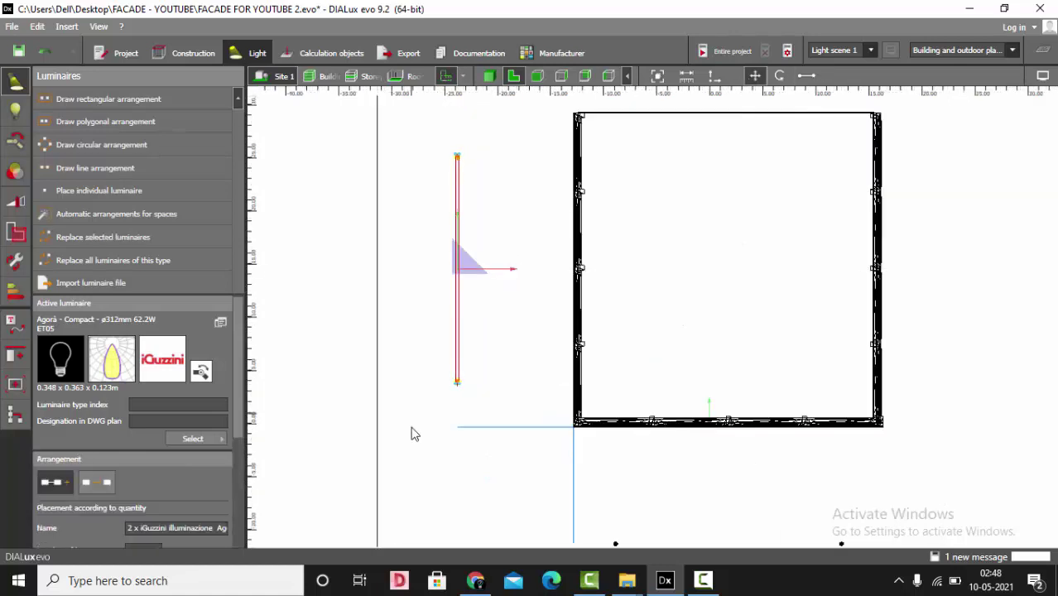
pyautogui.click(414, 434)
pyautogui.click(16, 356)
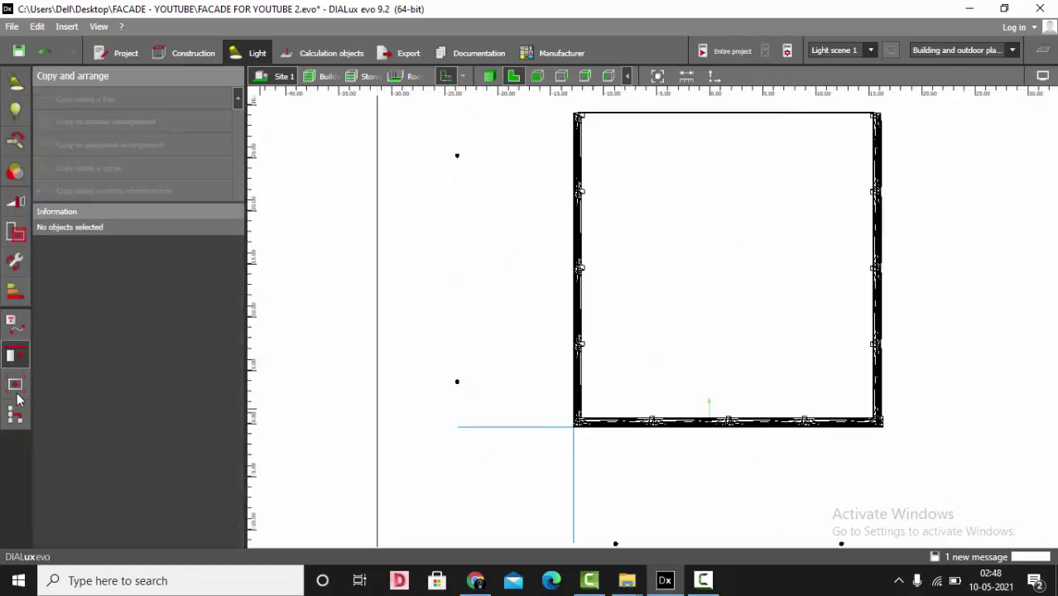
# - Draw a 28.1 m vertical reference line upward from the guide corner, declining to save
pyautogui.click(16, 325)
pyautogui.click(106, 99)
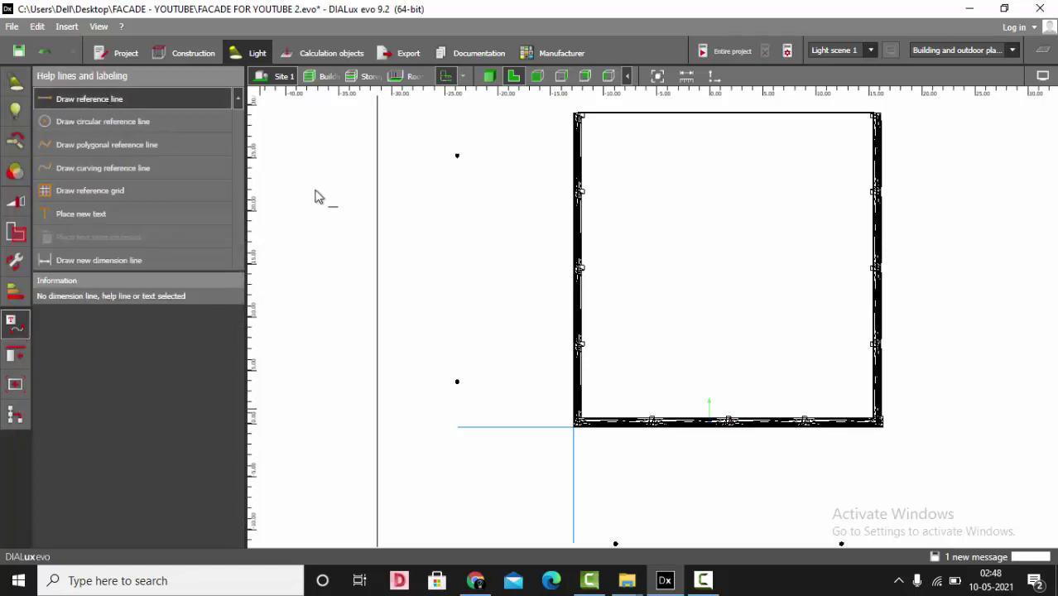
pyautogui.click(556, 317)
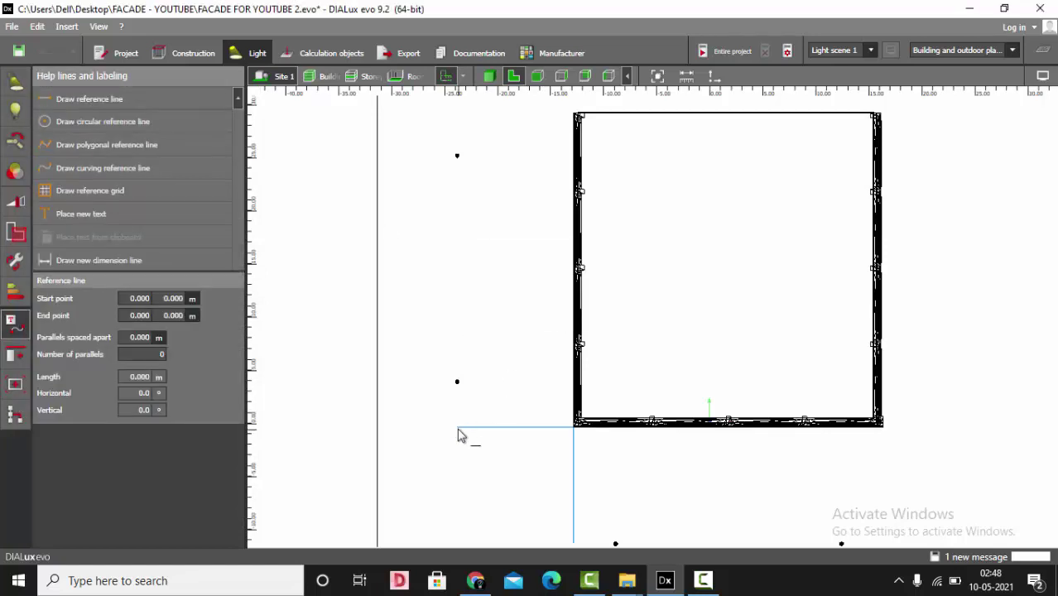
pyautogui.click(458, 427)
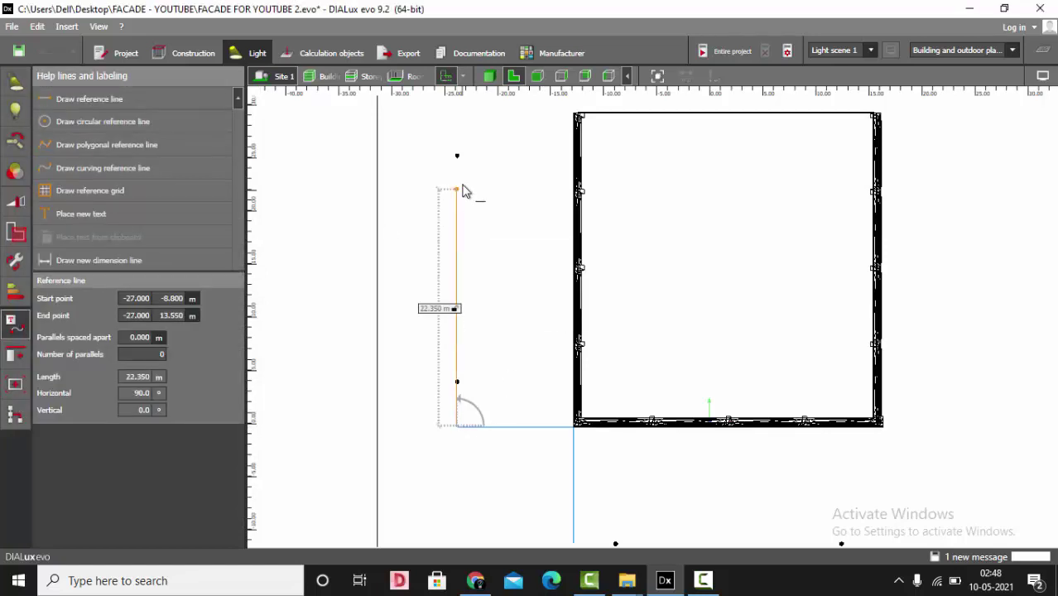
pyautogui.click(469, 135)
pyautogui.click(315, 362)
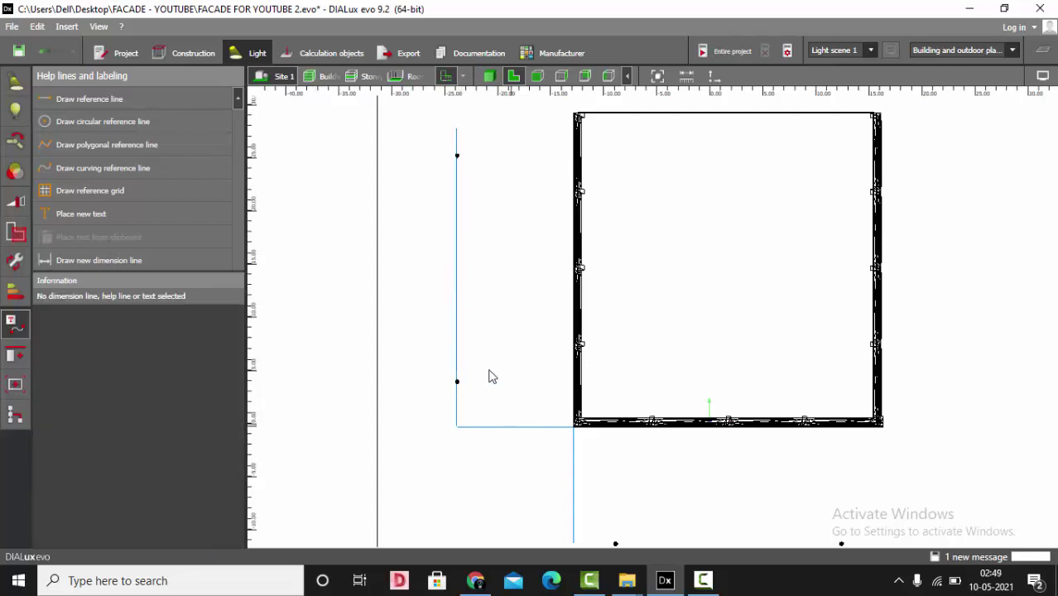
pyautogui.scroll(-3, 489, 369)
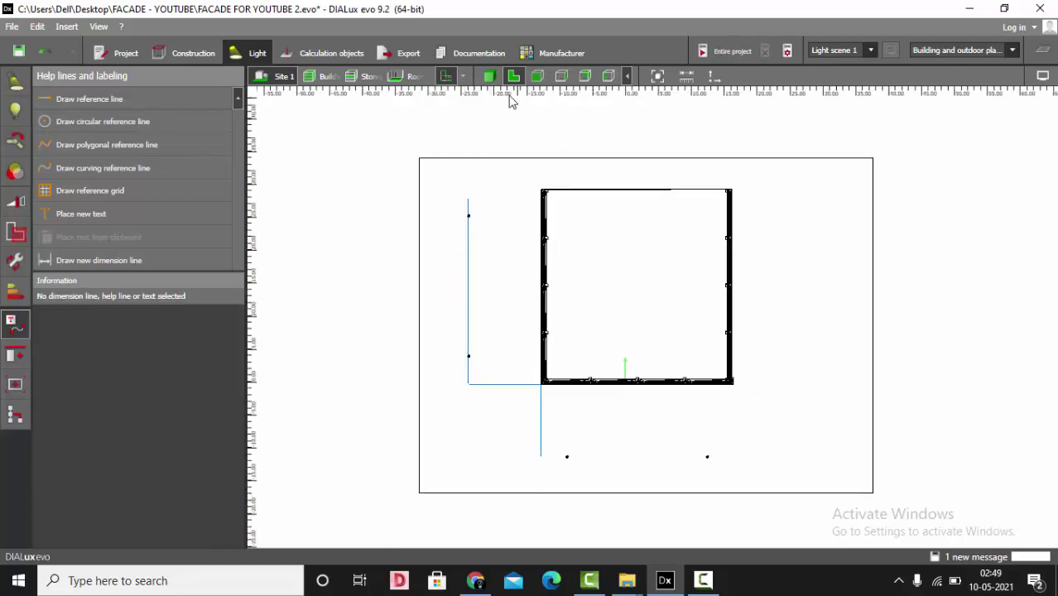
pyautogui.click(489, 75)
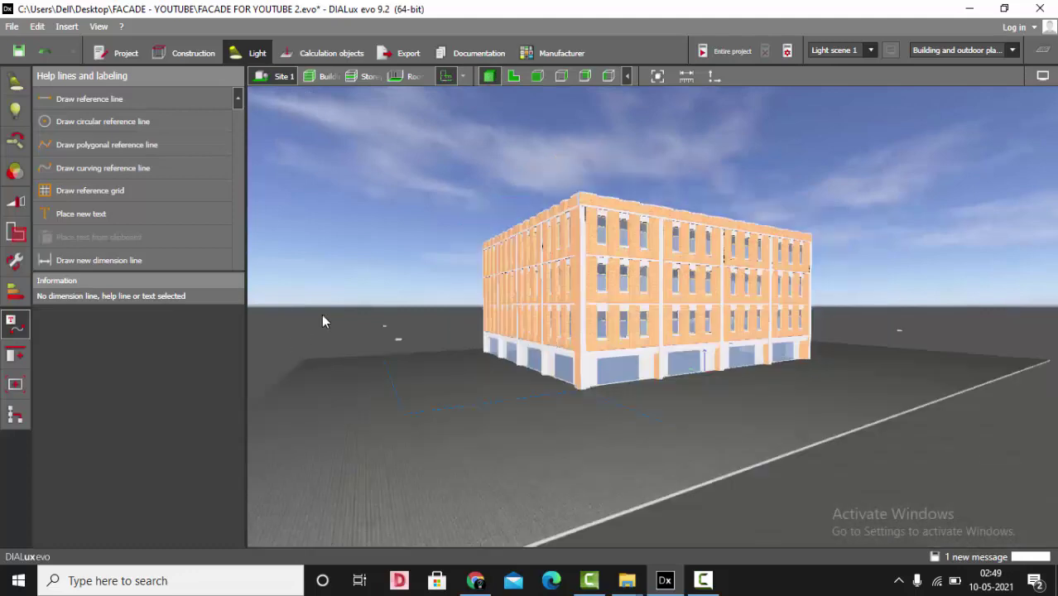
pyautogui.scroll(2, 408, 357)
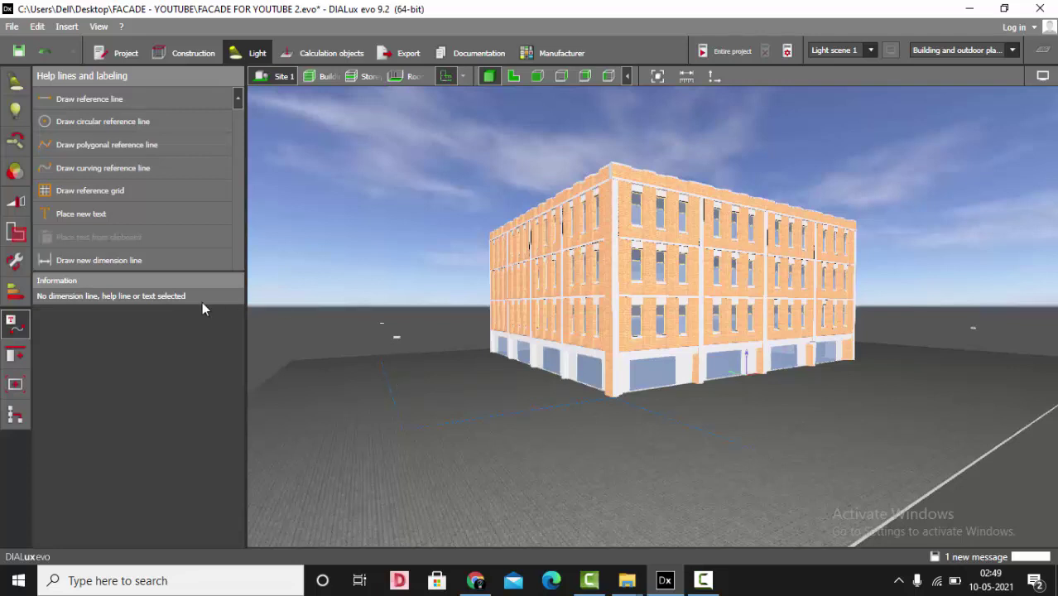
pyautogui.click(513, 77)
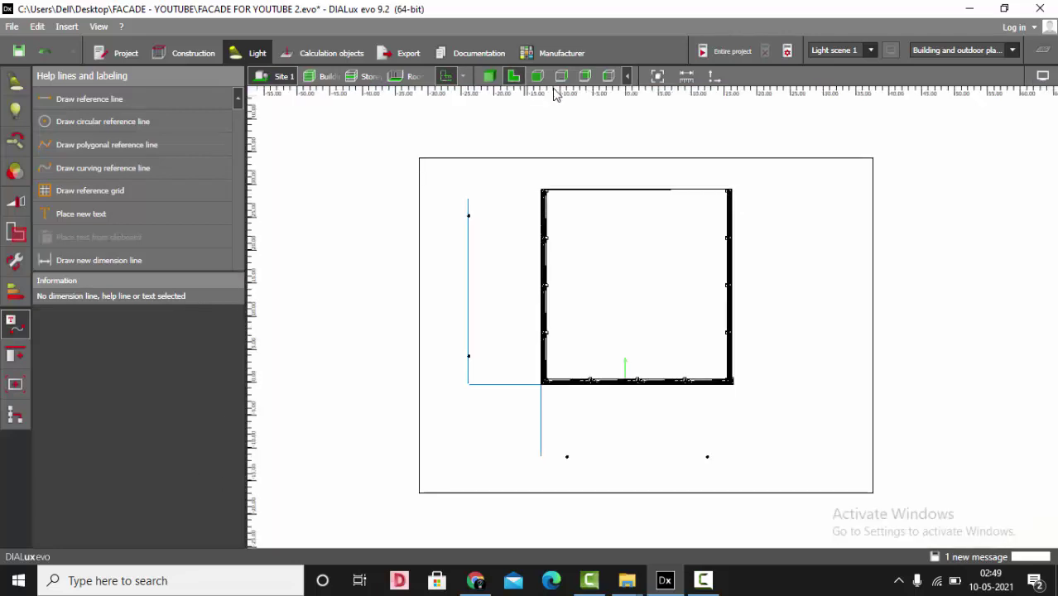
# - Delete the vertical and horizontal reference lines
pyautogui.click(469, 219)
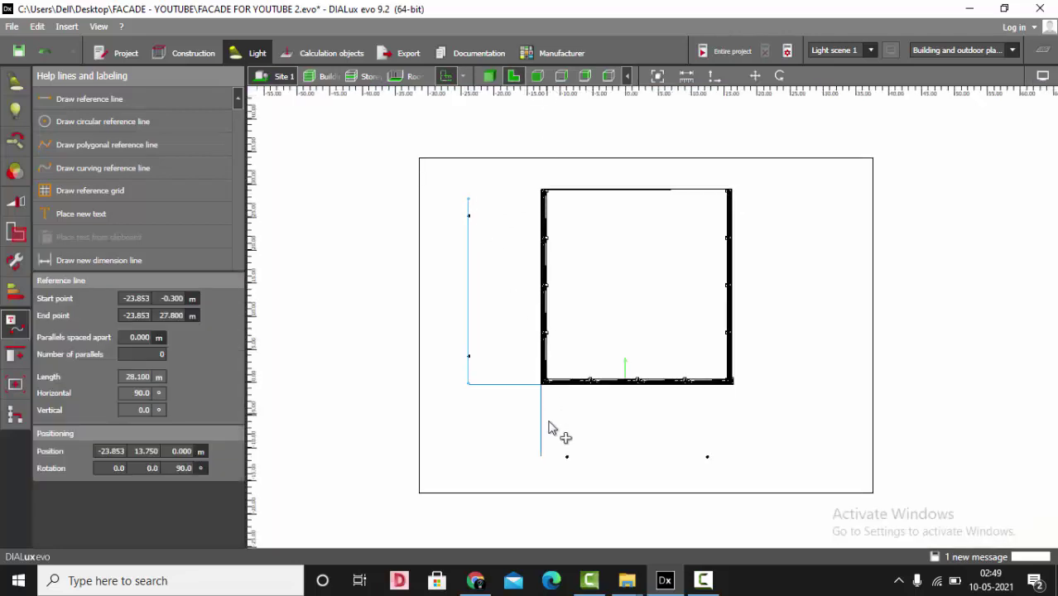
pyautogui.click(372, 235)
pyautogui.click(468, 286)
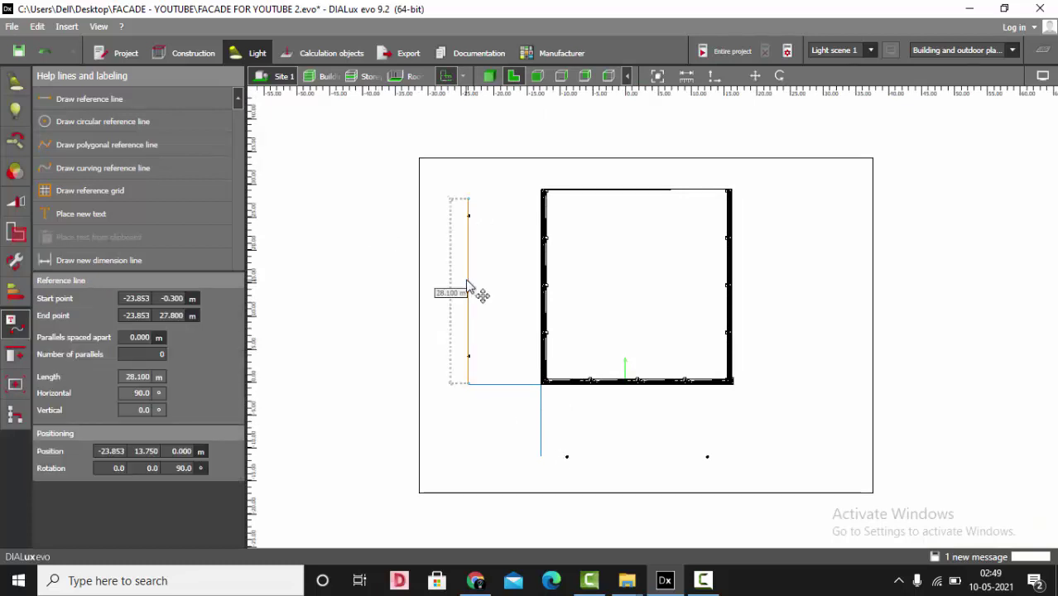
pyautogui.press('Delete')
pyautogui.click(498, 386)
pyautogui.press('Delete')
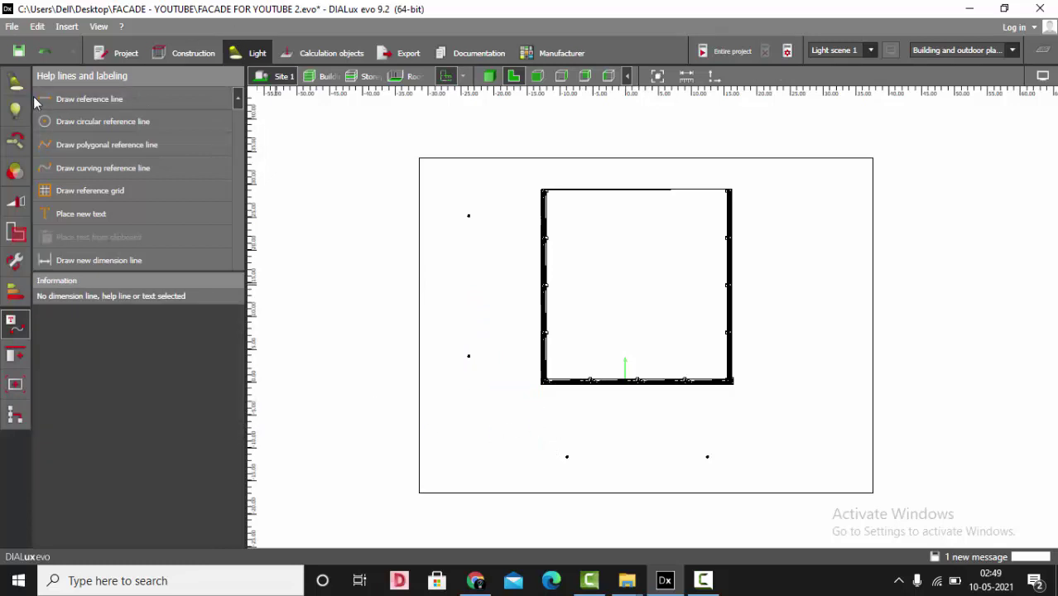
# - Select the four-luminaire rectangular arrangement and view it in front elevation
pyautogui.click(15, 81)
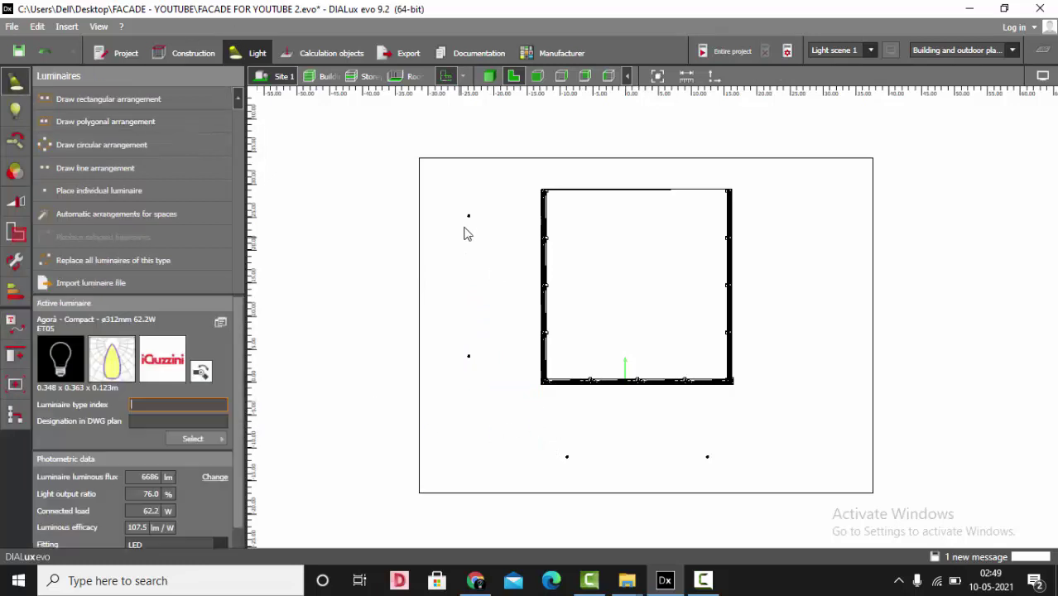
pyautogui.click(480, 335)
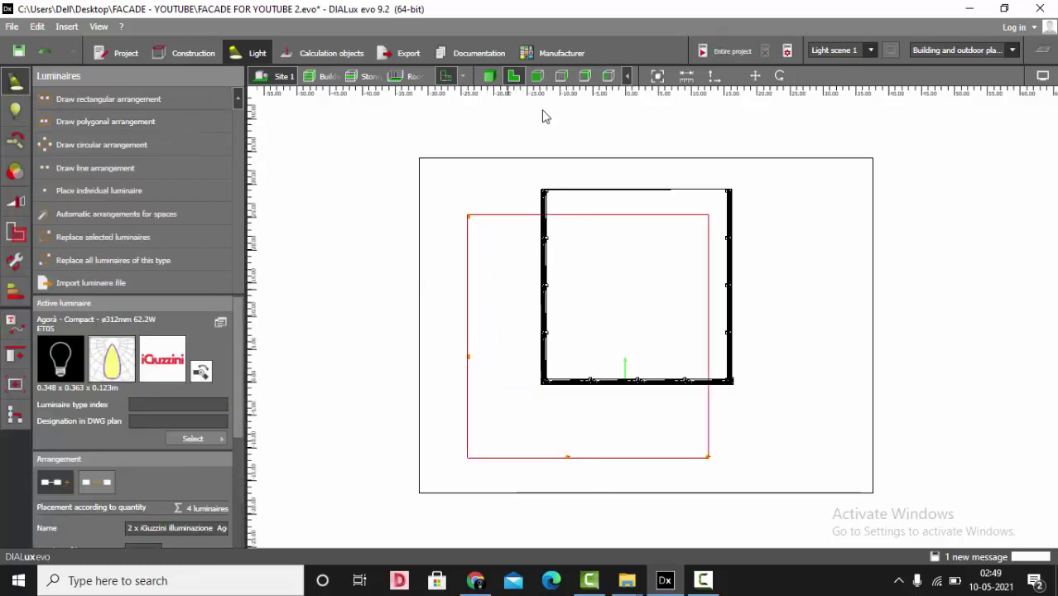
pyautogui.click(538, 75)
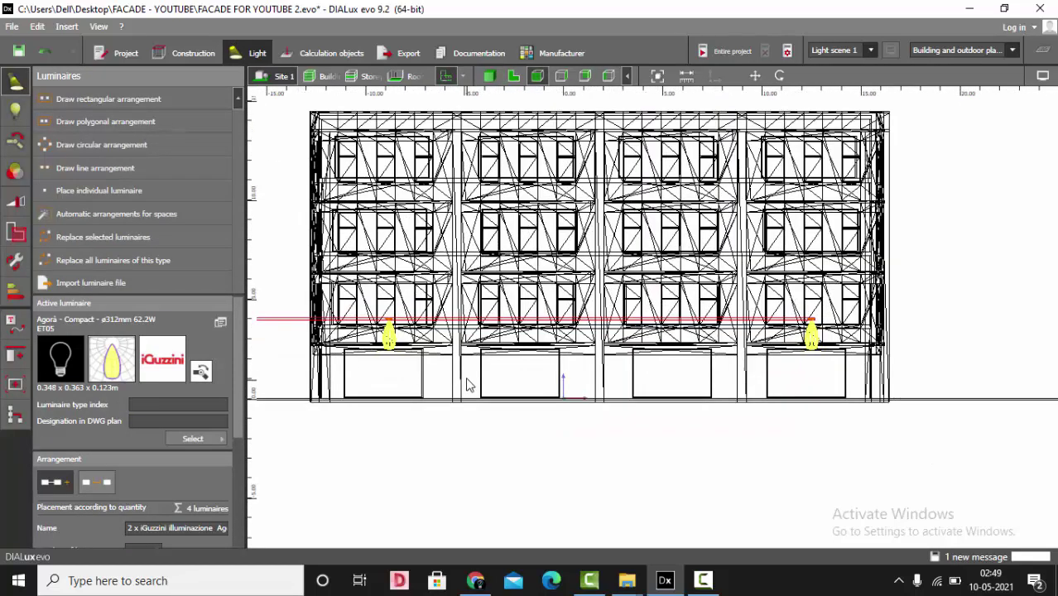
pyautogui.scroll(-2, 595, 375)
pyautogui.scroll(1, 594, 374)
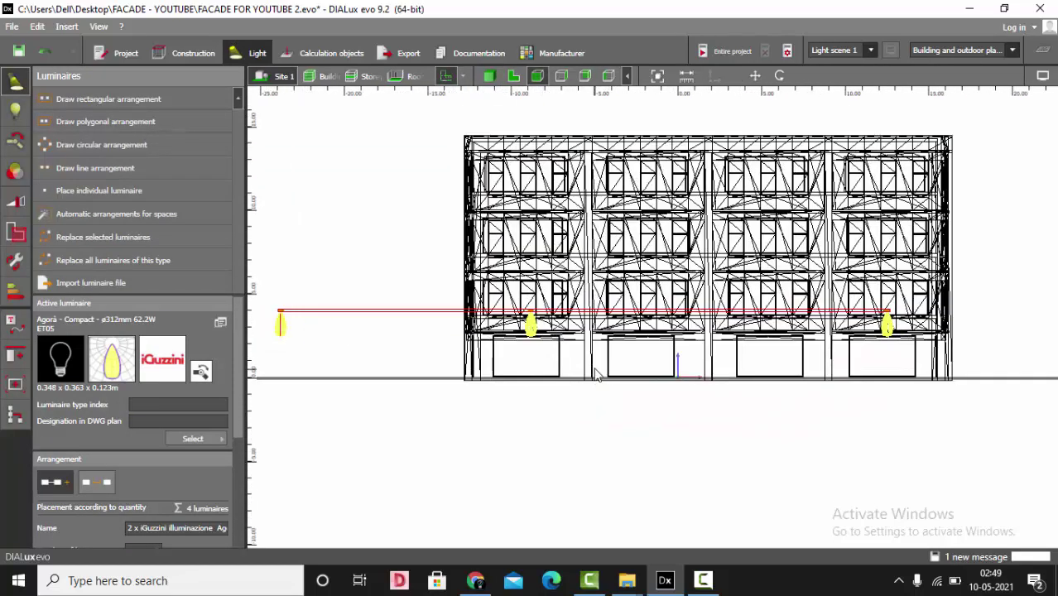
pyautogui.click(755, 76)
pyautogui.scroll(1, 695, 341)
pyautogui.scroll(2, 590, 281)
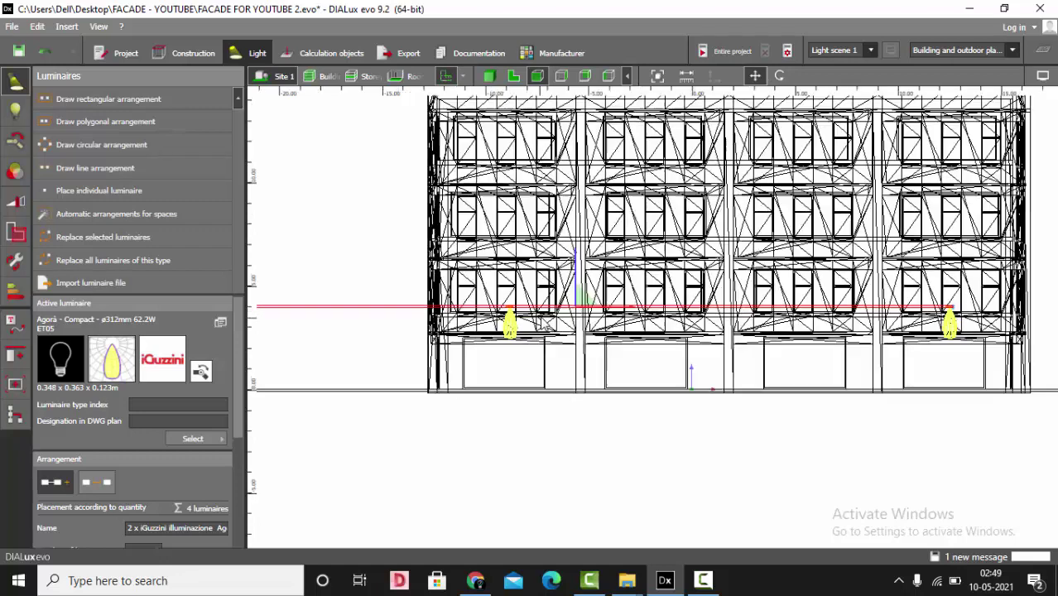
# - Drag the arrangement down to ground level, then return to the 3D view
pyautogui.moveTo(590, 277); pyautogui.dragTo(590, 344)
pyautogui.scroll(5, 590, 348)
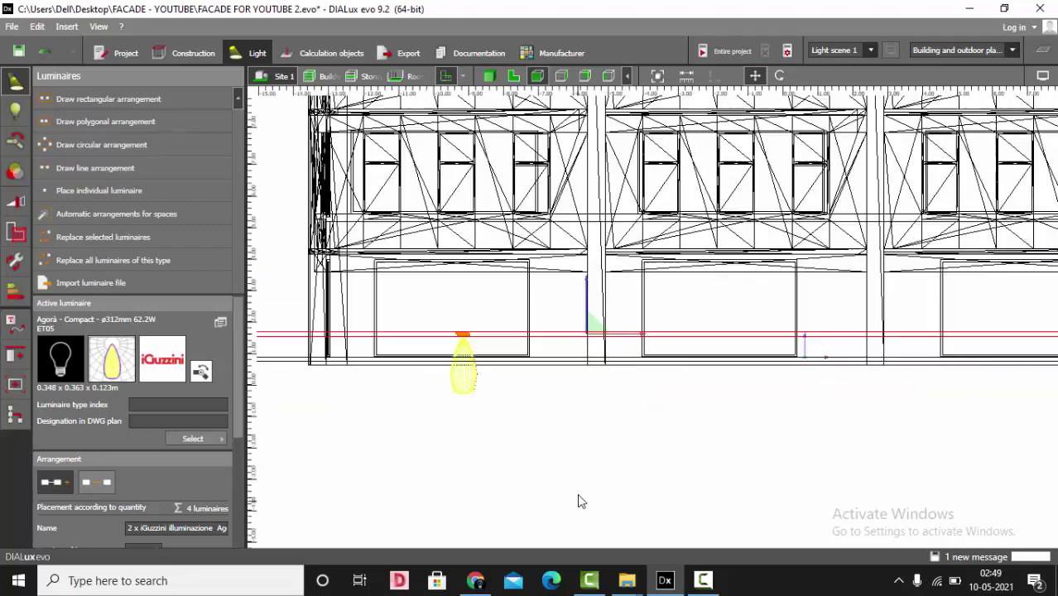
pyautogui.scroll(-1, 601, 251)
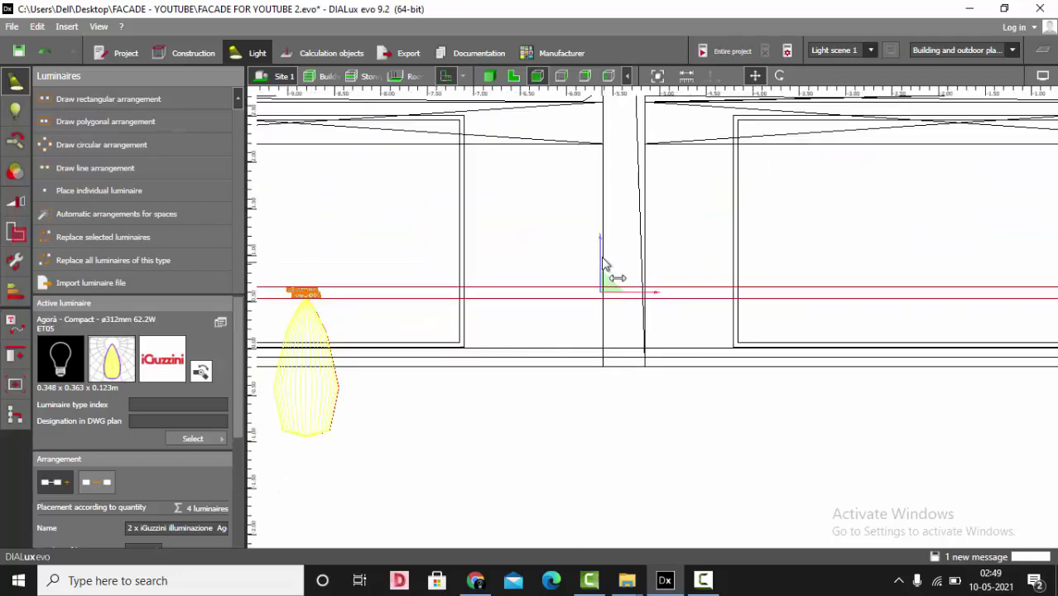
pyautogui.moveTo(604, 266); pyautogui.dragTo(621, 295)
pyautogui.scroll(-2, 603, 302)
pyautogui.scroll(2, 613, 294)
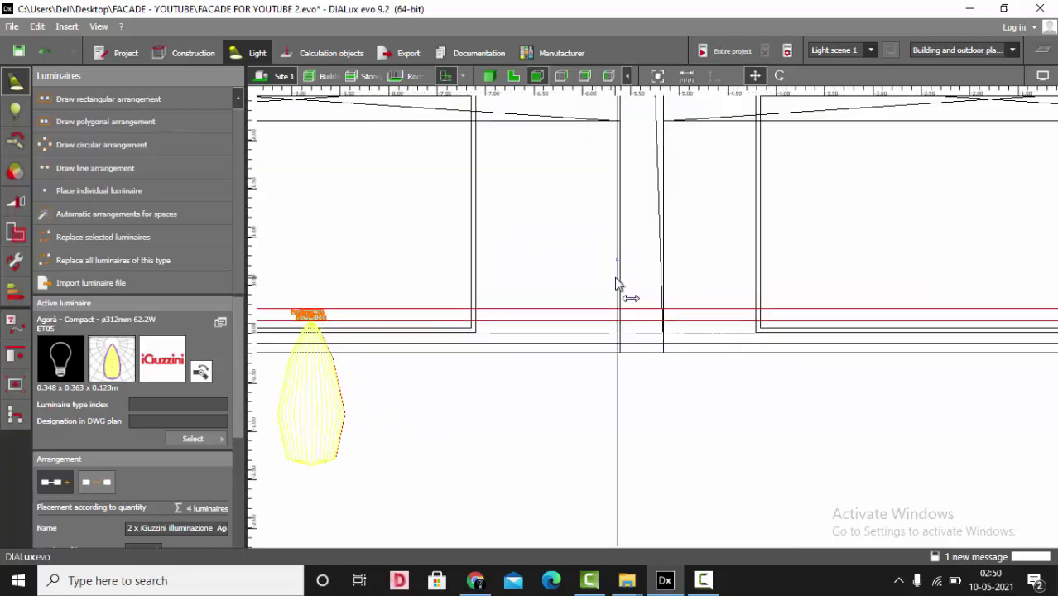
pyautogui.scroll(-2, 621, 295)
pyautogui.click(490, 77)
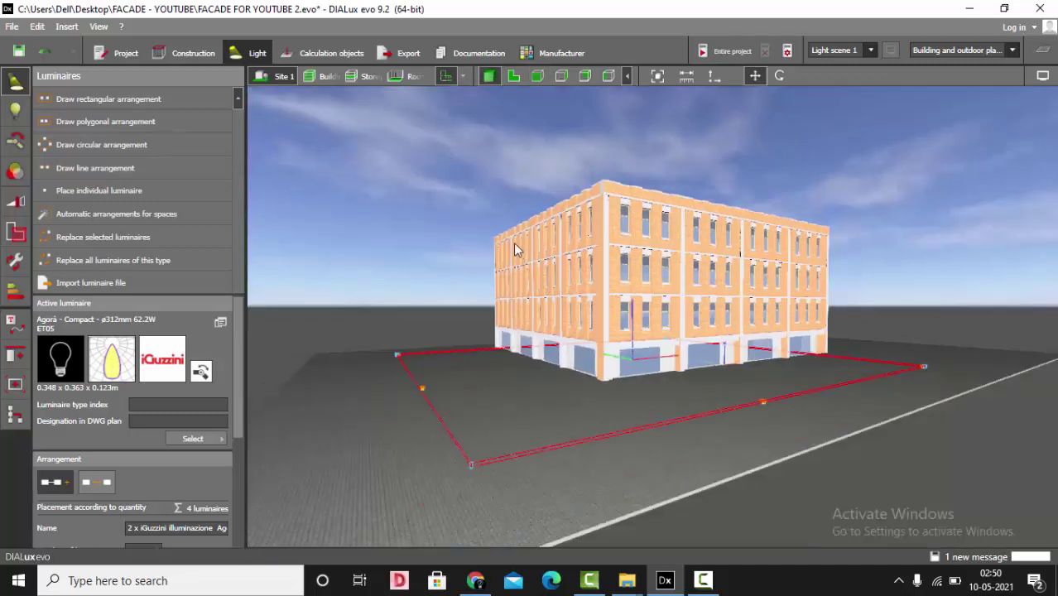
# - In plan view, select the left two-luminaire line and switch to front elevation
pyautogui.click(437, 300)
pyautogui.moveTo(437, 300); pyautogui.dragTo(467, 283)
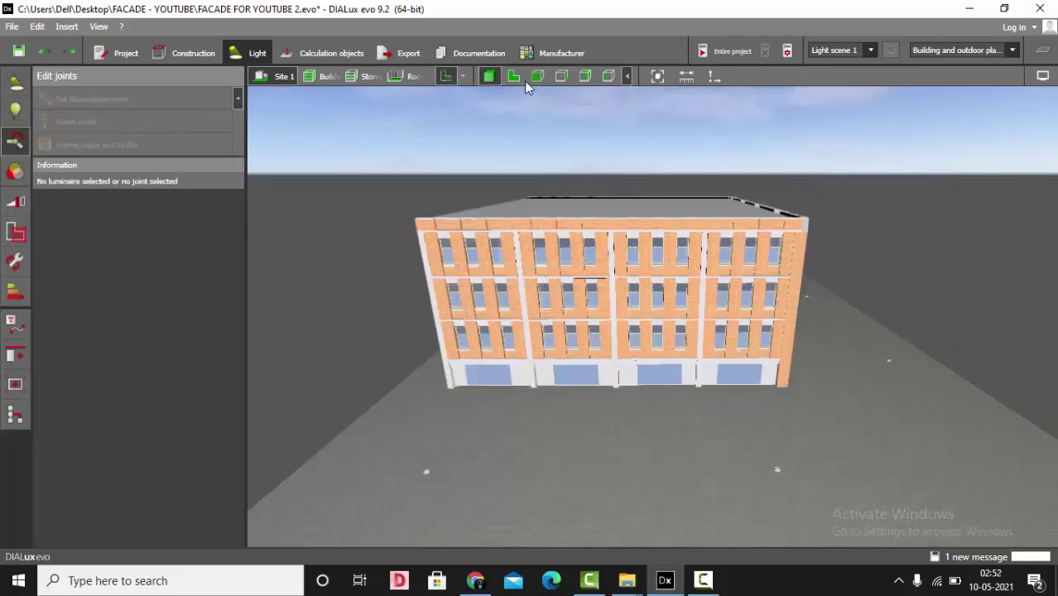
pyautogui.click(15, 81)
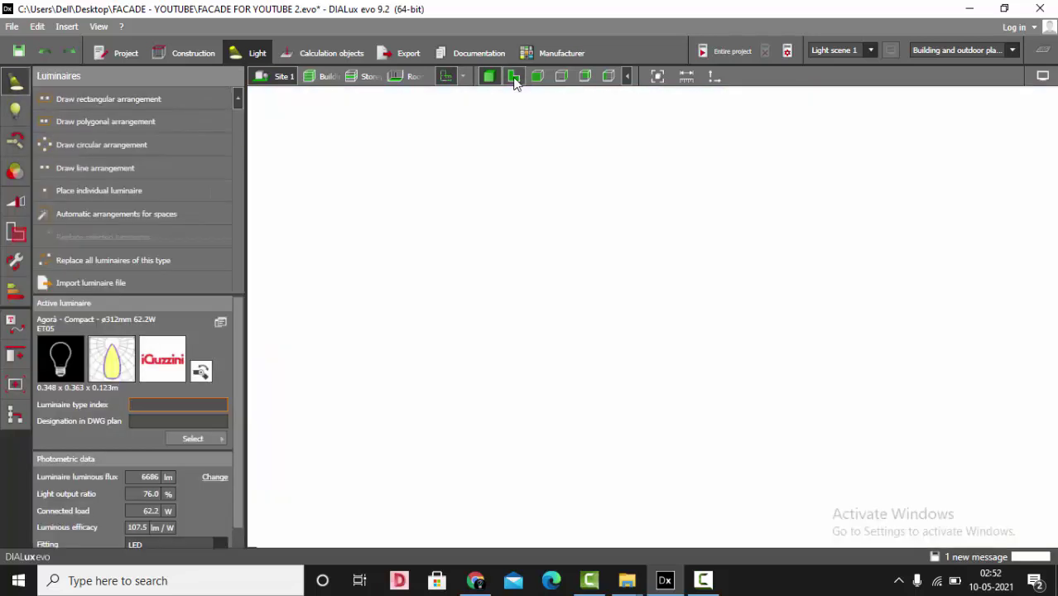
pyautogui.click(513, 76)
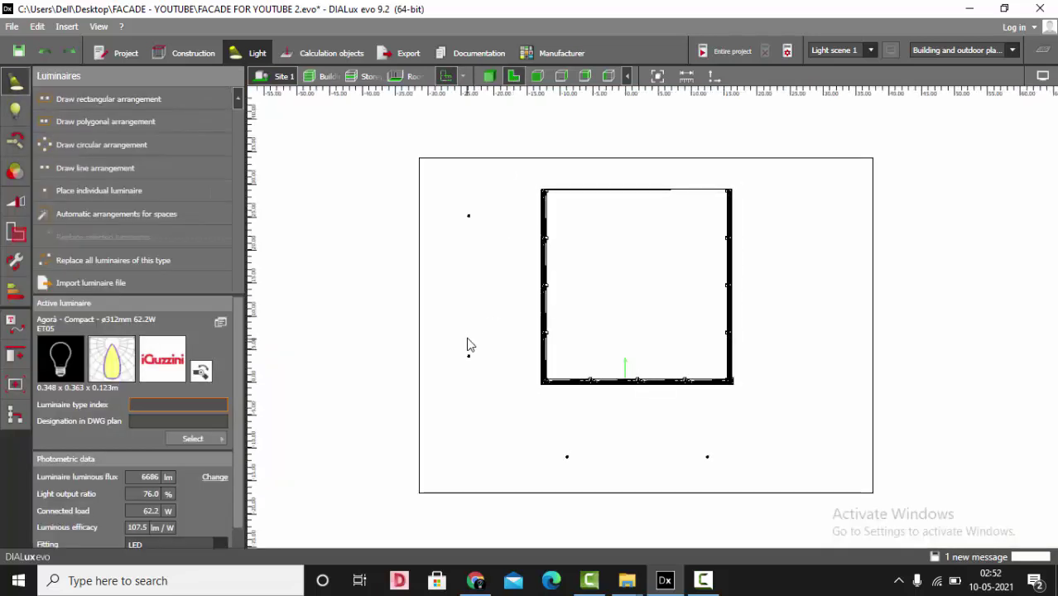
pyautogui.click(566, 458)
pyautogui.click(569, 466)
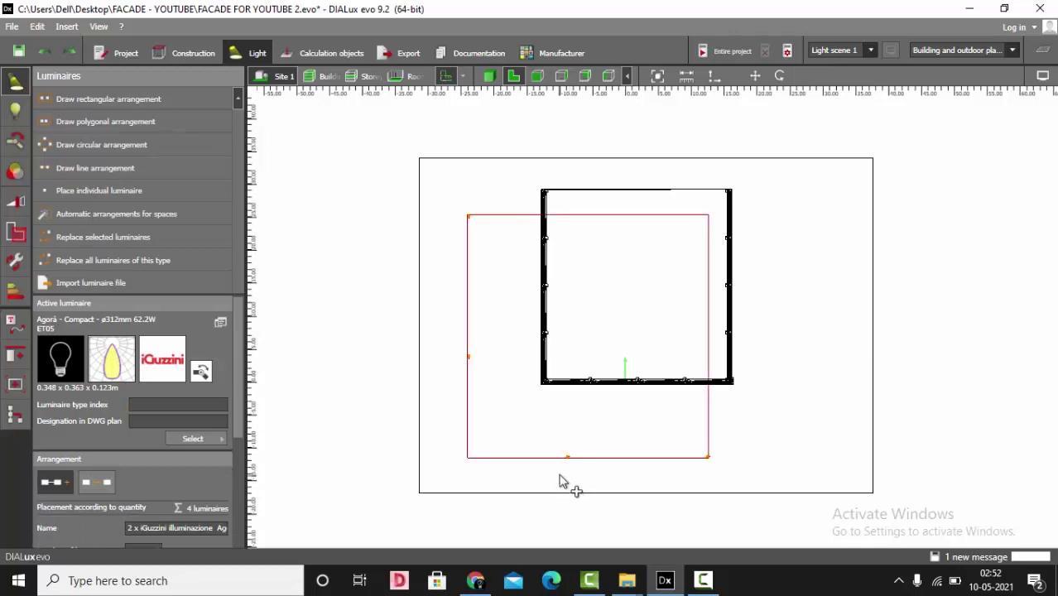
pyautogui.click(385, 219)
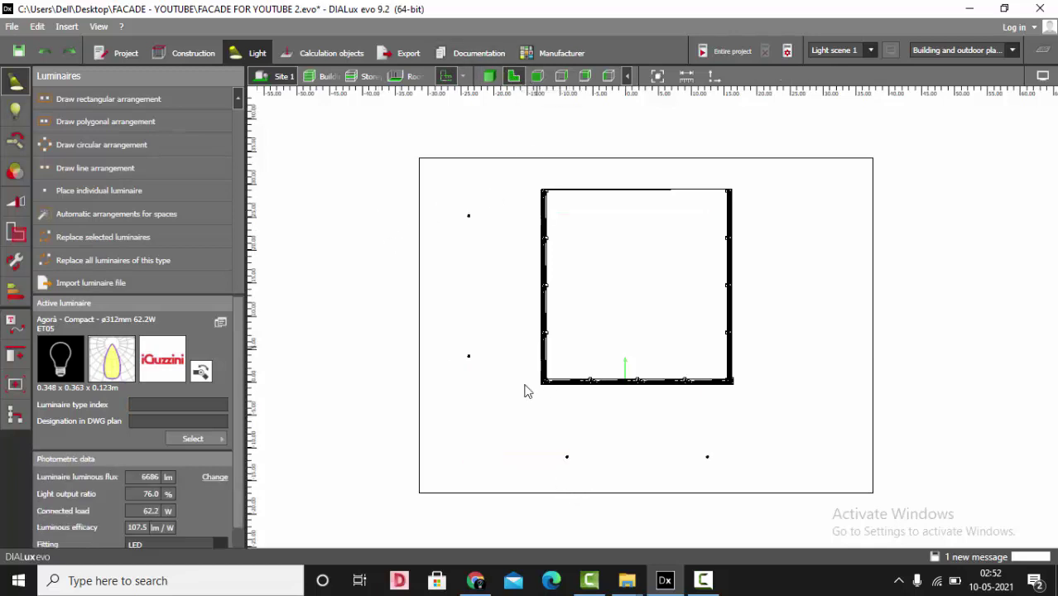
pyautogui.click(466, 394)
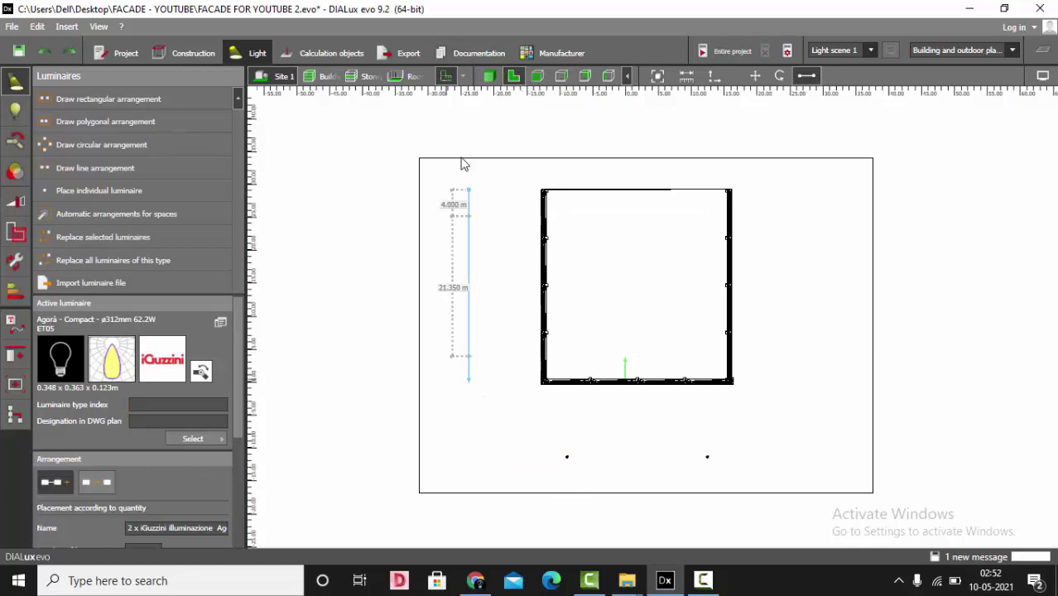
pyautogui.click(538, 77)
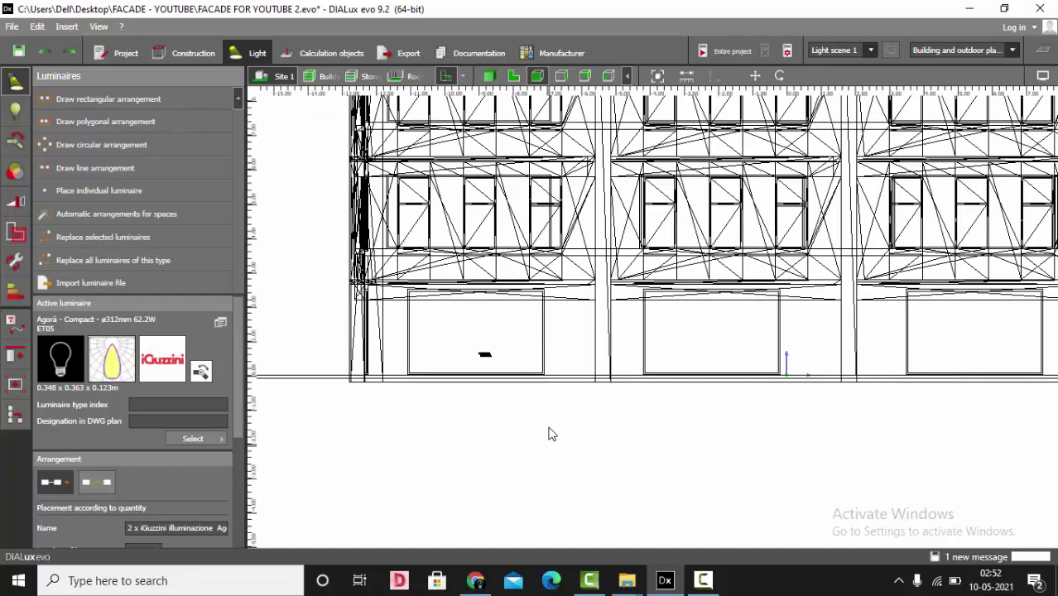
# - Tilt the Agorà luminaire pair up-left so the beams aim diagonally at the brick facade
pyautogui.scroll(4, 390, 397)
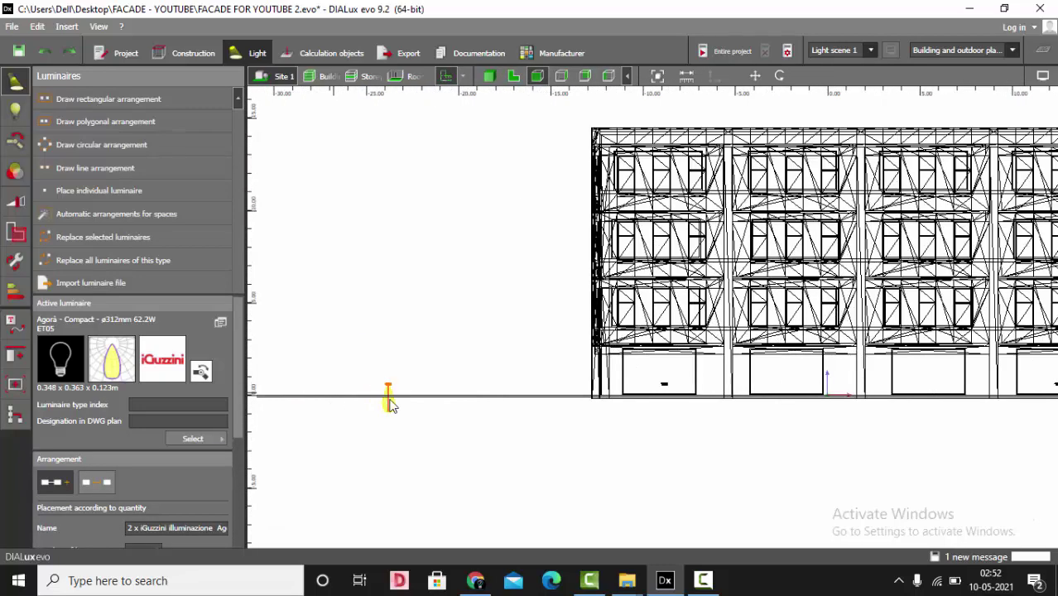
pyautogui.scroll(-2, 462, 423)
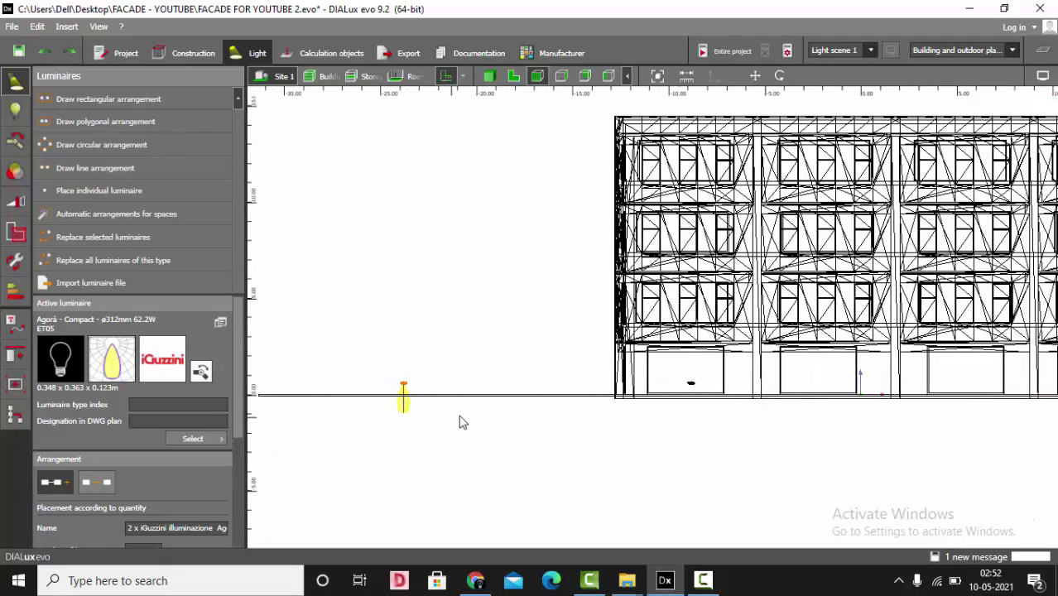
pyautogui.click(1043, 75)
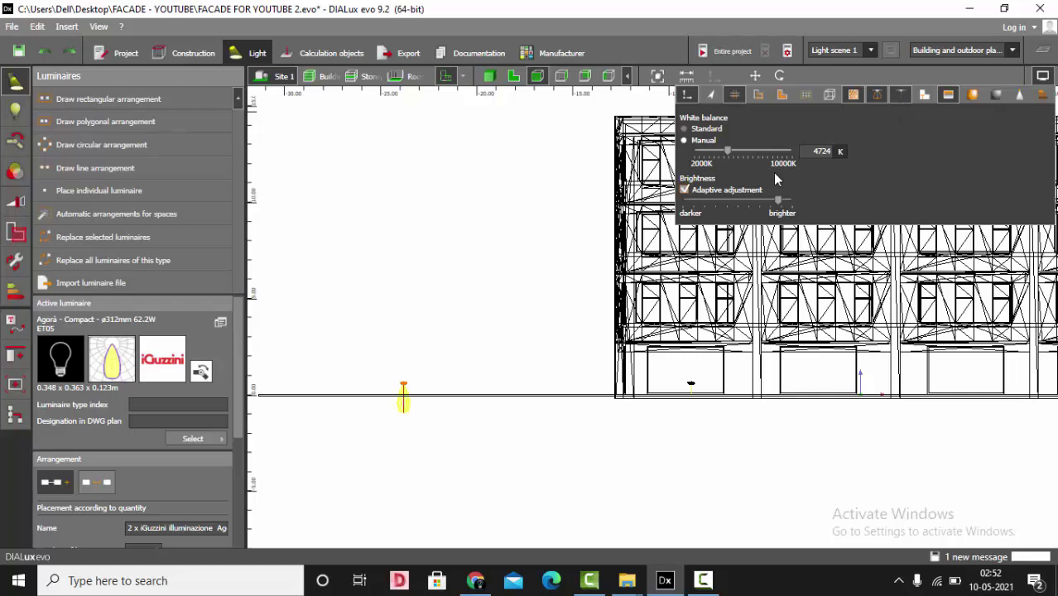
pyautogui.click(779, 77)
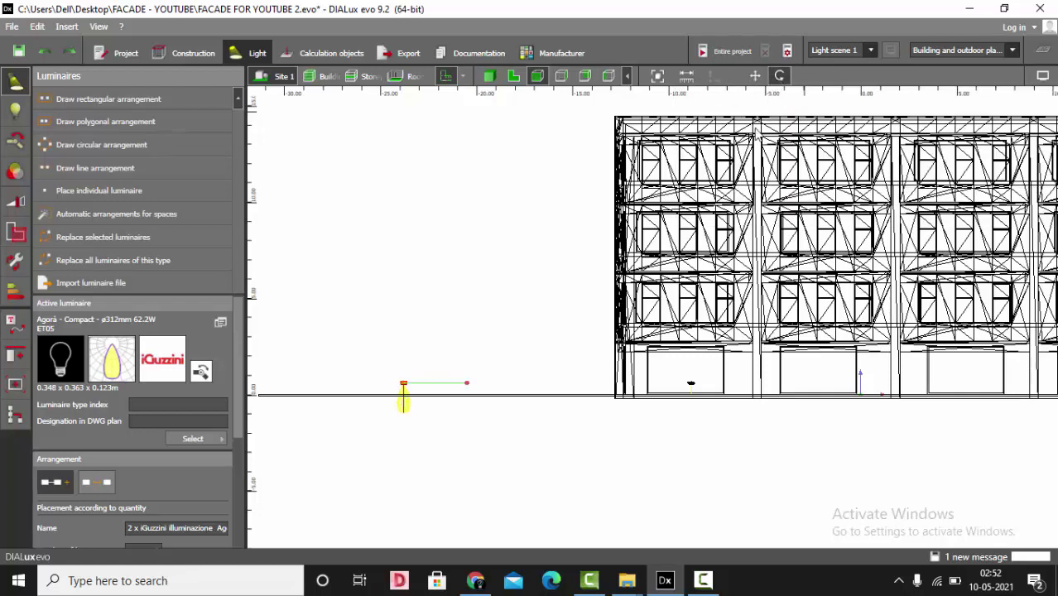
pyautogui.moveTo(473, 391); pyautogui.dragTo(372, 344)
pyautogui.scroll(1, 613, 232)
pyautogui.scroll(1, 612, 232)
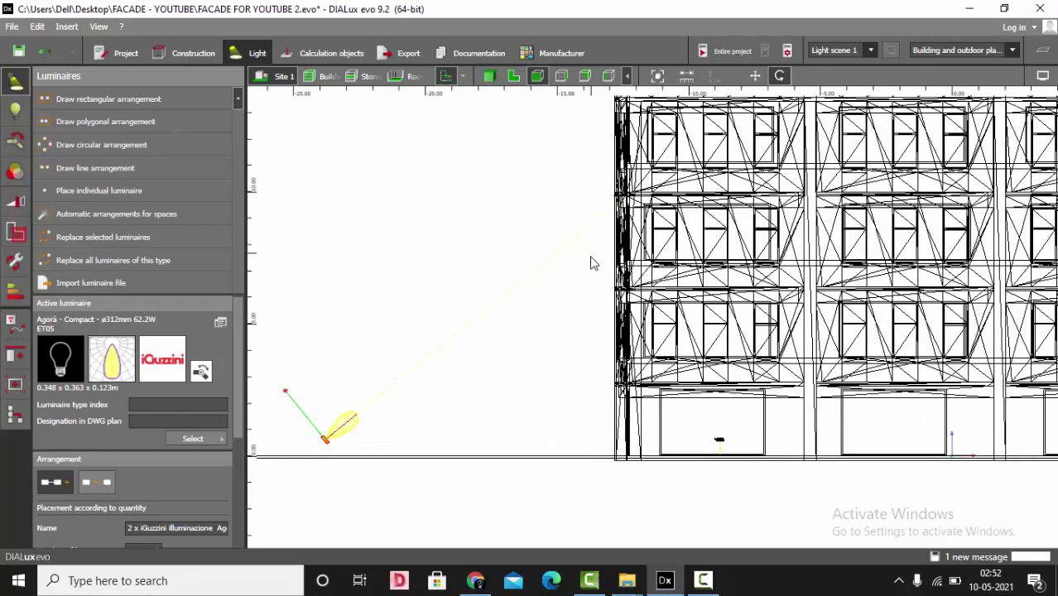
pyautogui.scroll(-1, 561, 302)
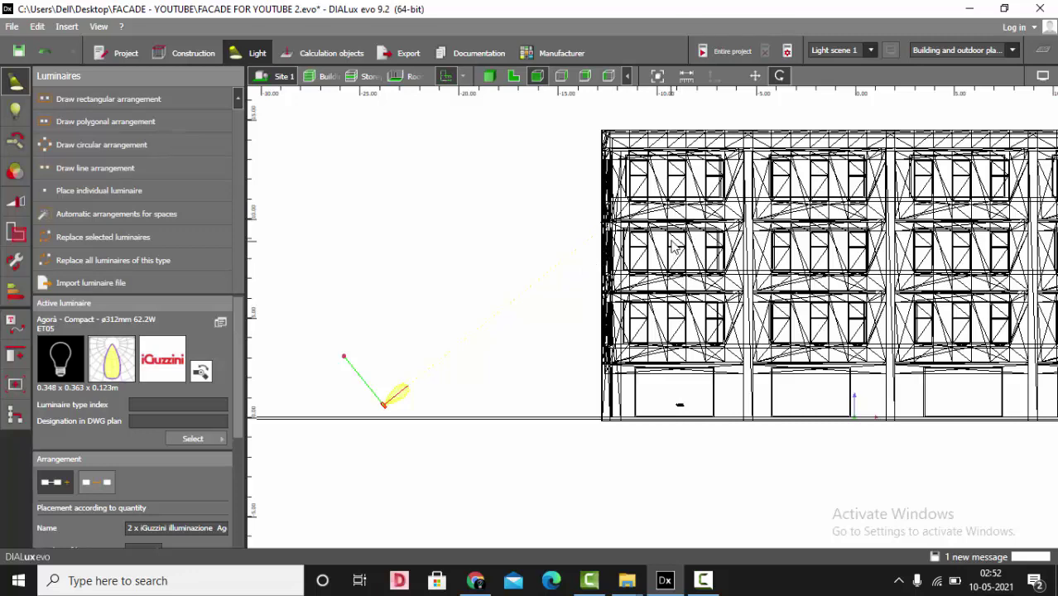
pyautogui.scroll(-1, 496, 289)
pyautogui.scroll(1, 677, 263)
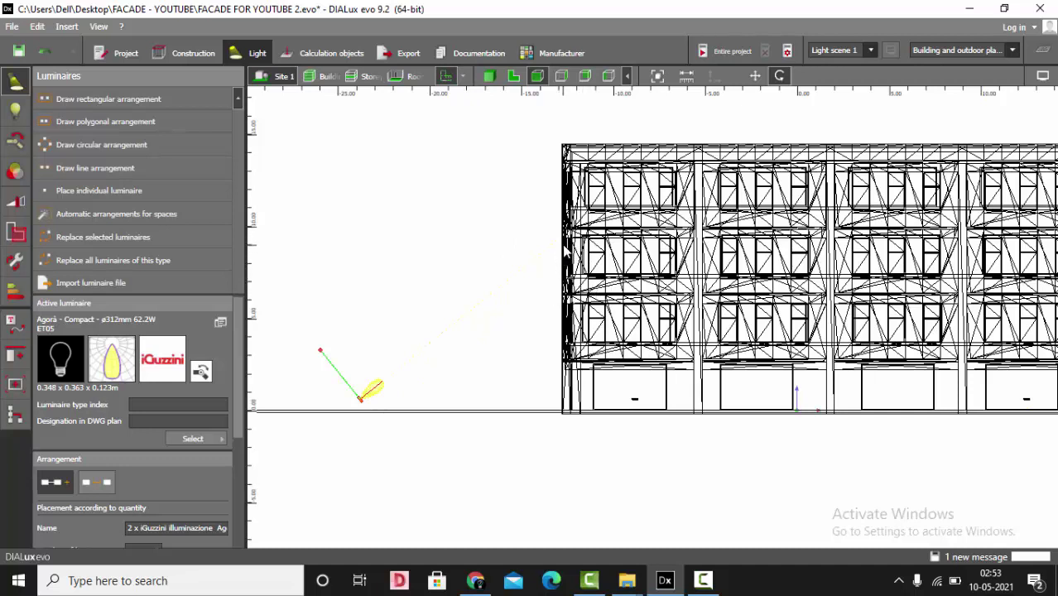
pyautogui.click(489, 76)
pyautogui.moveTo(744, 322); pyautogui.dragTo(714, 455)
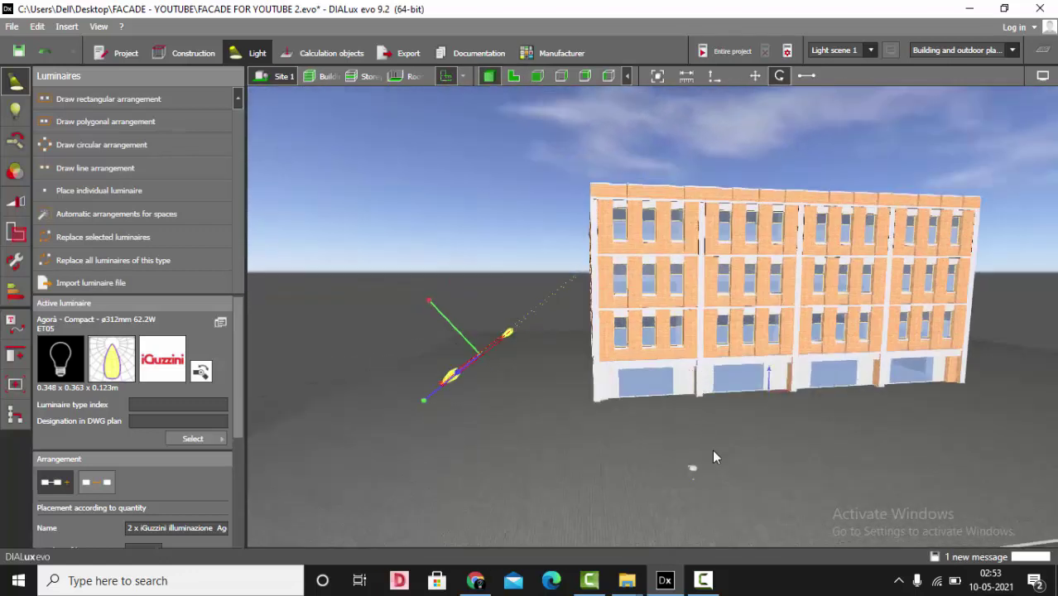
# - Rotate the front luminaire line up-left in front elevation so it aims at the facade
pyautogui.moveTo(445, 404); pyautogui.dragTo(525, 129)
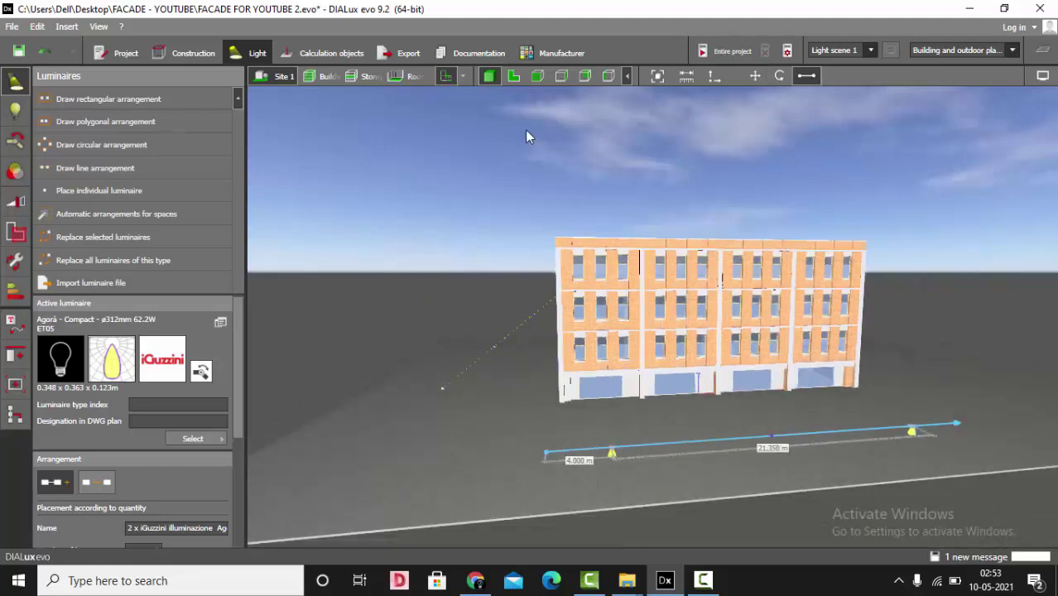
pyautogui.click(561, 76)
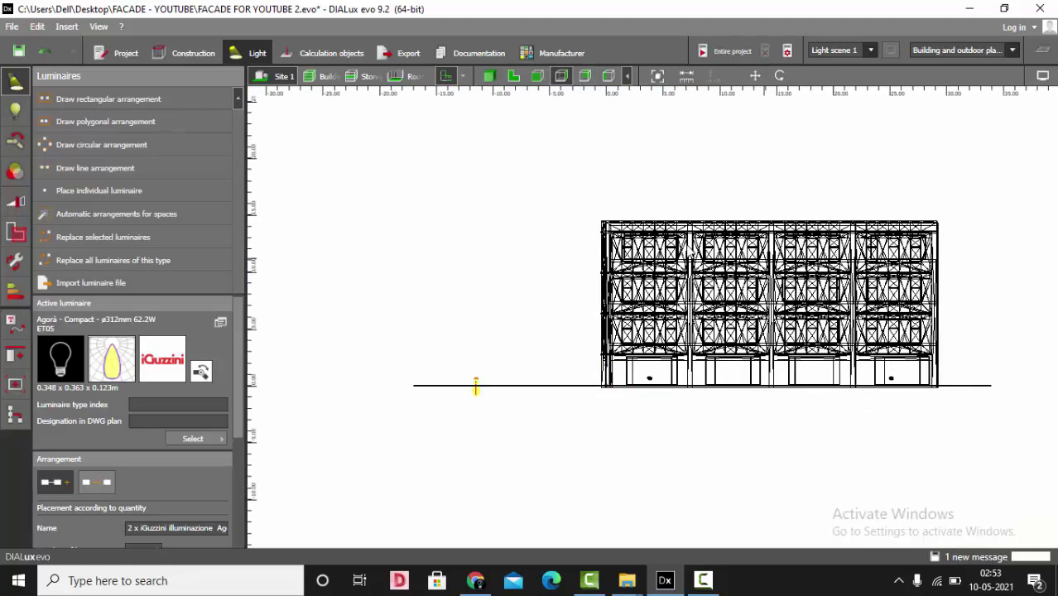
pyautogui.click(779, 76)
pyautogui.scroll(3, 520, 379)
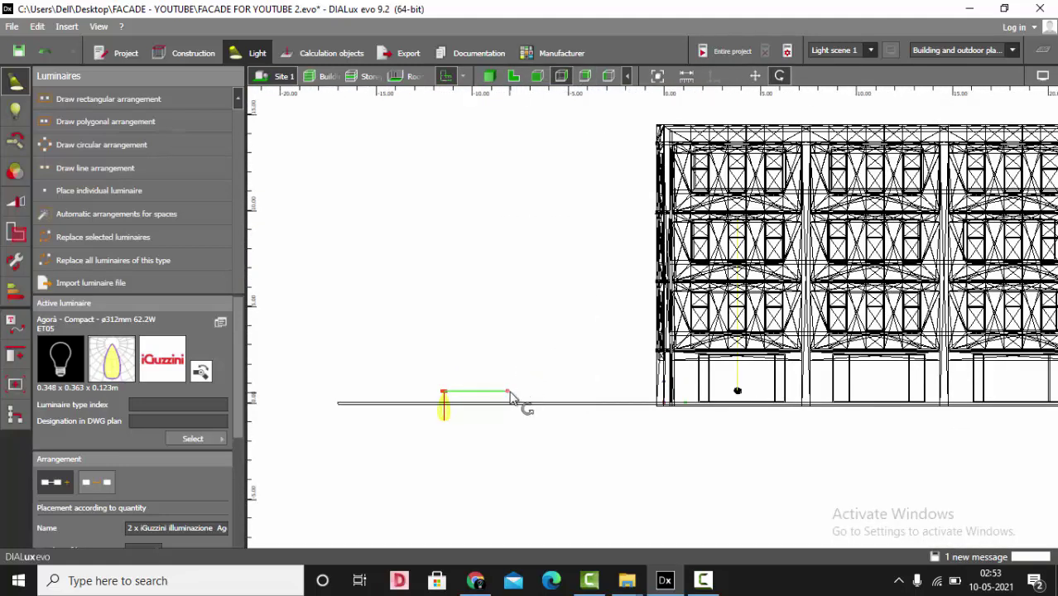
pyautogui.moveTo(510, 397); pyautogui.dragTo(414, 349)
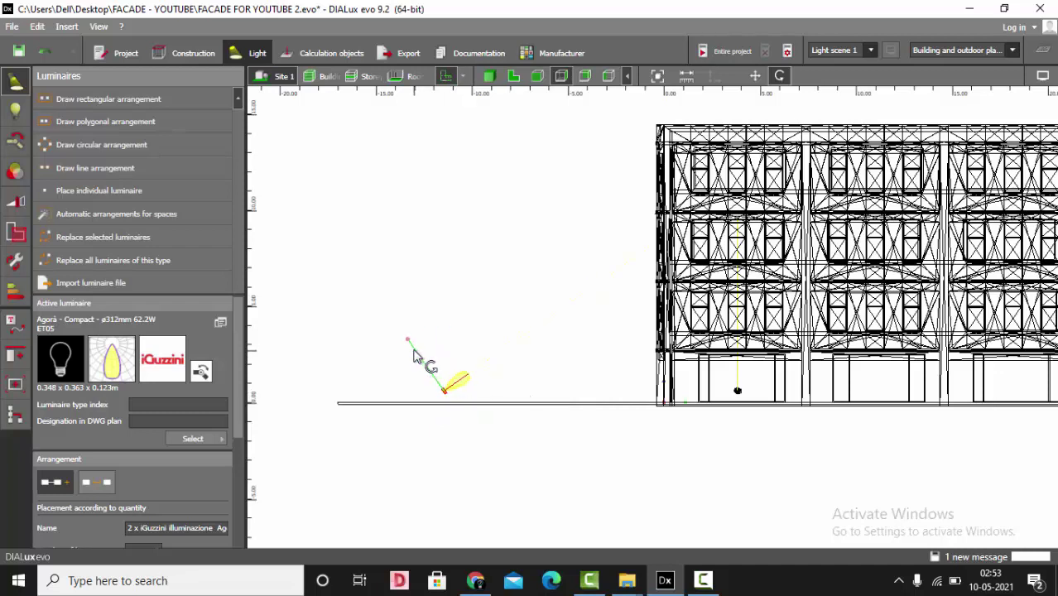
pyautogui.click(489, 75)
pyautogui.moveTo(494, 220); pyautogui.dragTo(546, 345)
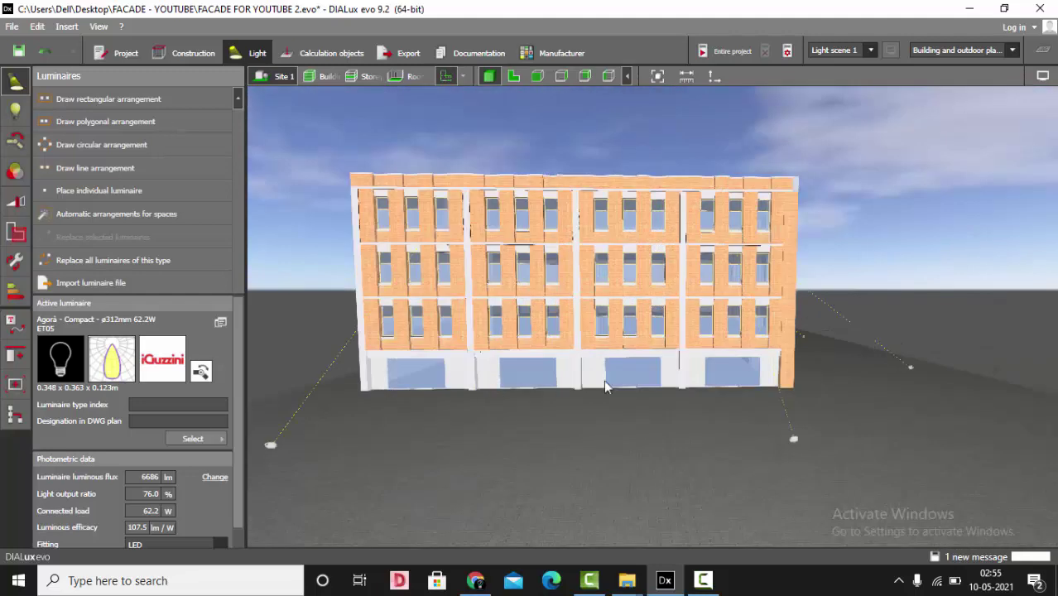
# - Open the Edit joints aiming tools for the luminaire line and show the right side view
pyautogui.moveTo(605, 381); pyautogui.dragTo(370, 494)
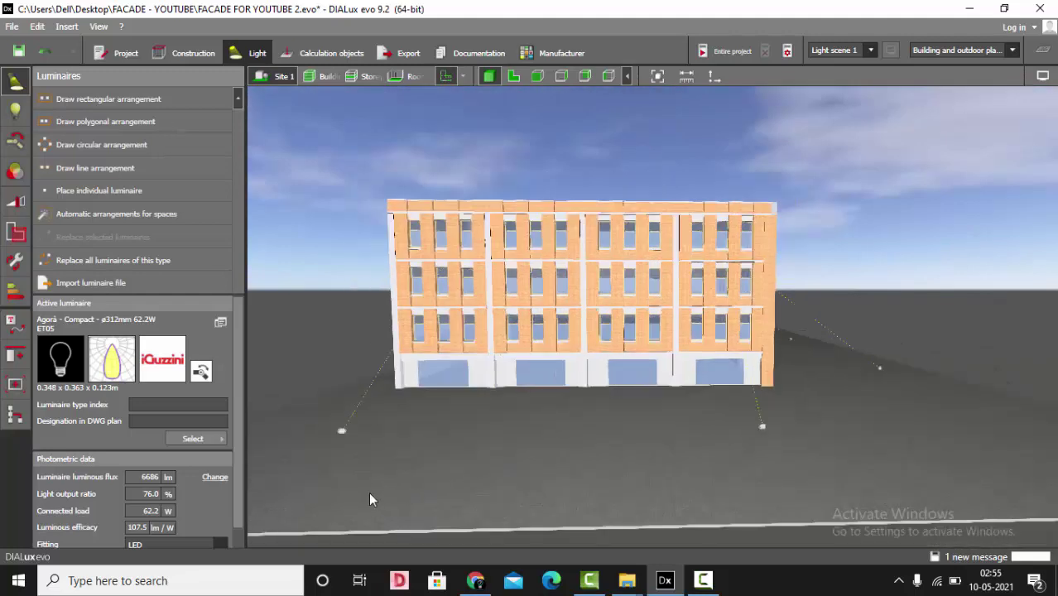
pyautogui.click(354, 452)
pyautogui.click(14, 111)
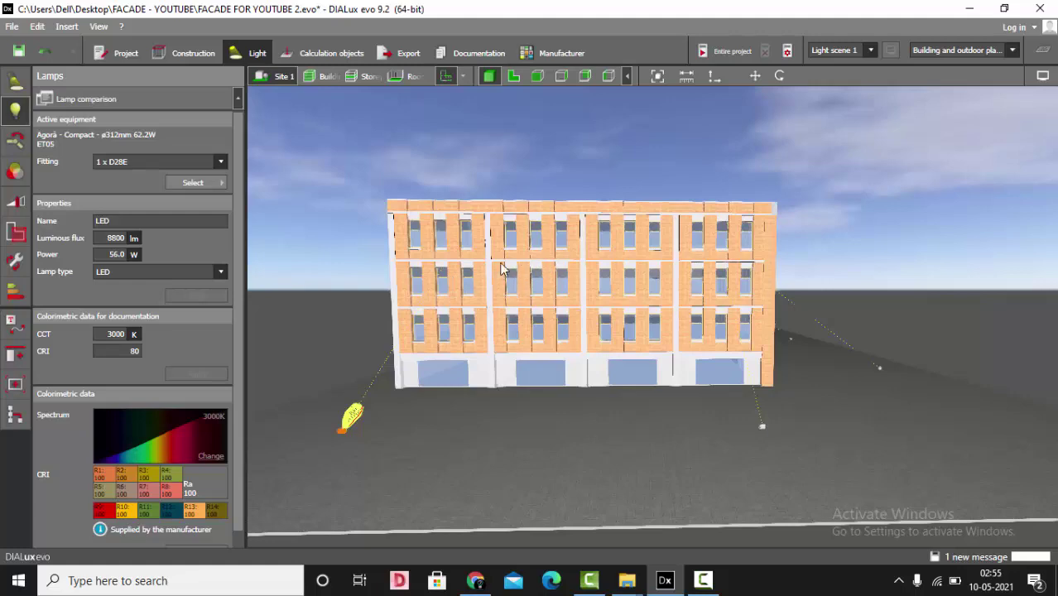
pyautogui.click(22, 146)
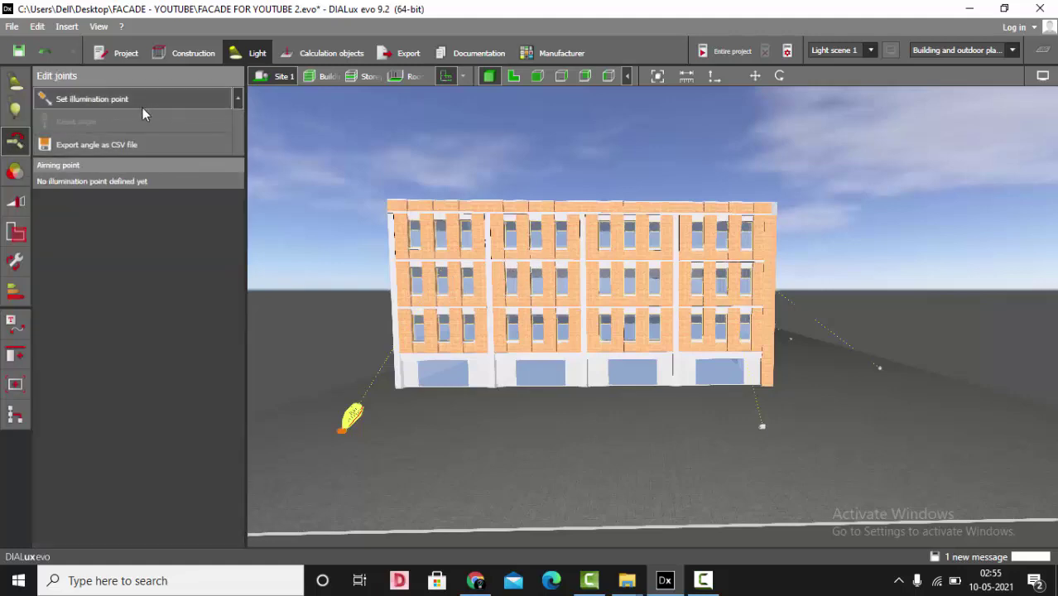
pyautogui.click(561, 76)
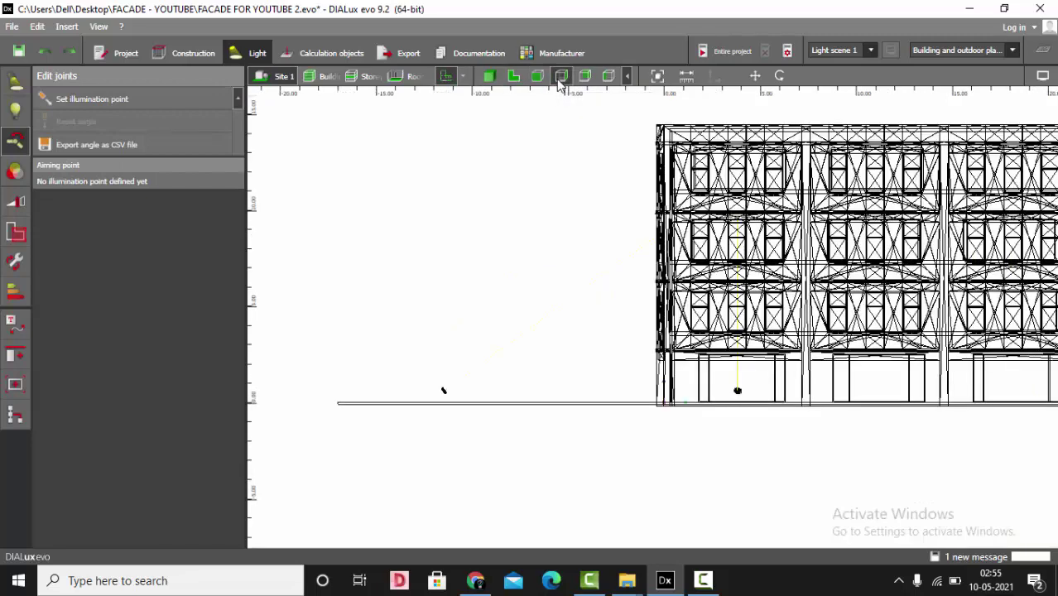
# - In top view, swing the first luminaire's aim up-left toward the building
pyautogui.click(513, 76)
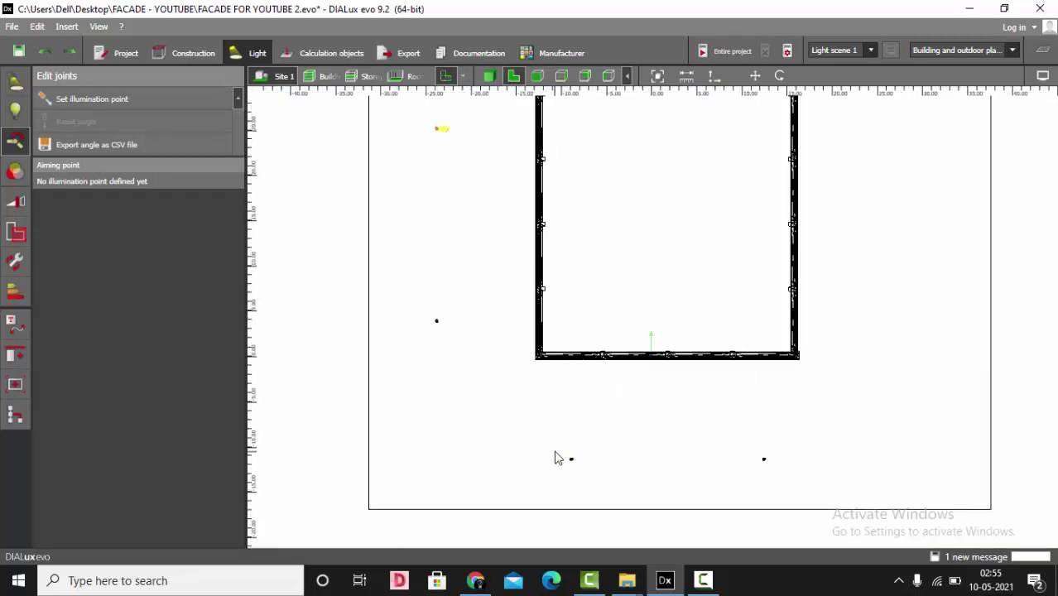
pyautogui.scroll(-1, 557, 456)
pyautogui.scroll(1, 443, 166)
pyautogui.scroll(-1, 447, 173)
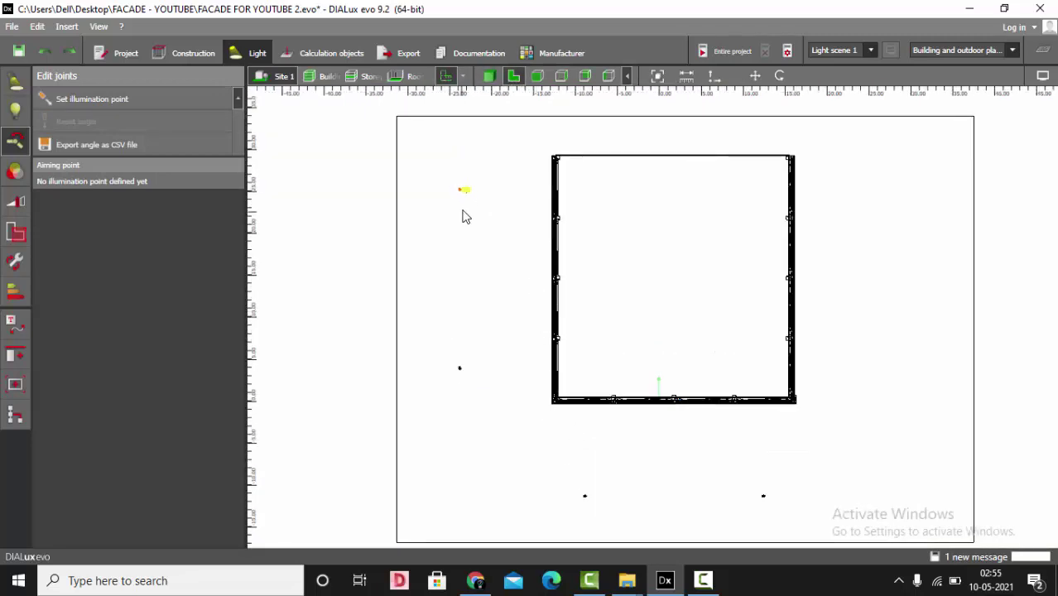
pyautogui.scroll(1, 483, 194)
pyautogui.click(779, 76)
pyautogui.scroll(1, 483, 221)
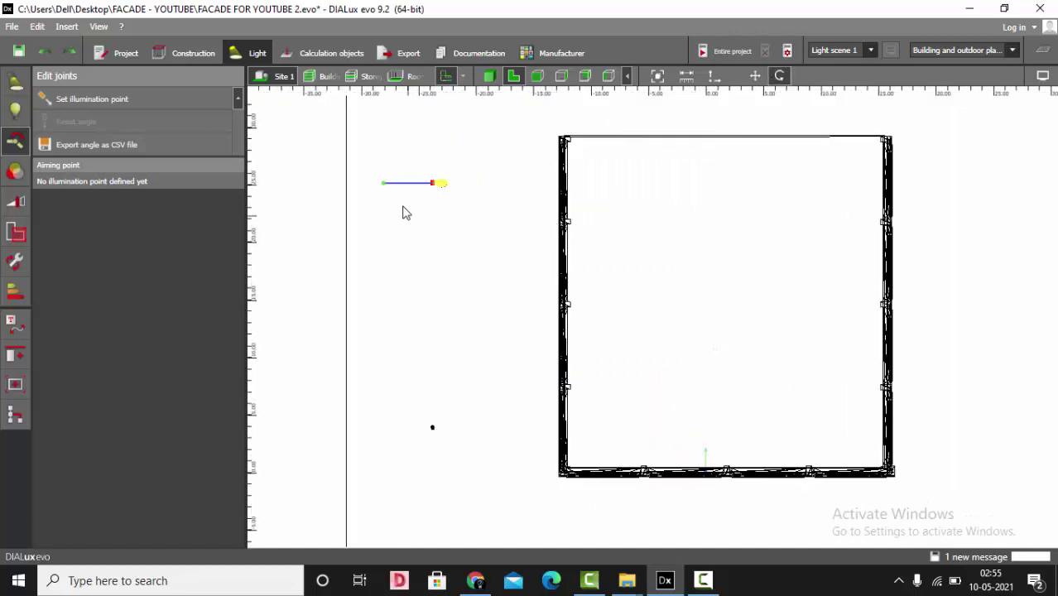
pyautogui.moveTo(384, 181); pyautogui.dragTo(383, 177)
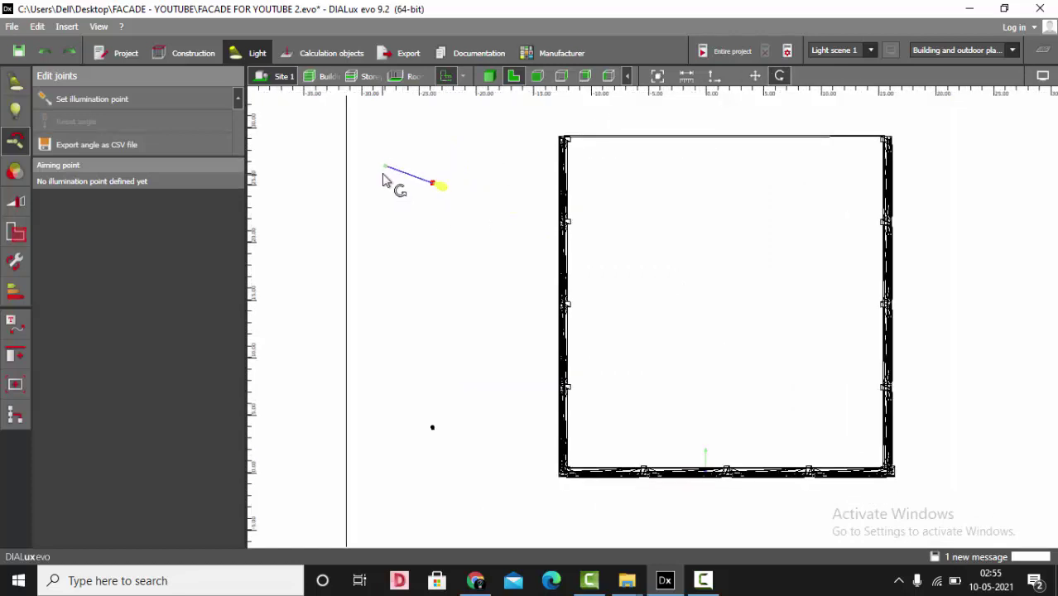
# - Rotate the next luminaire's aim by 26 degrees and set an aiming point on the building
pyautogui.click(433, 428)
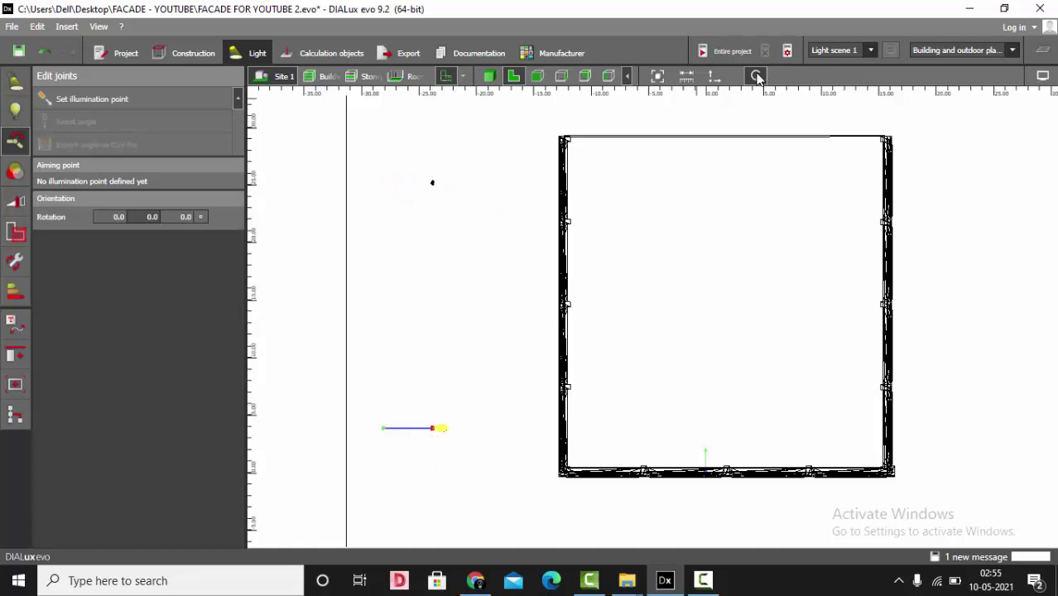
pyautogui.moveTo(385, 428); pyautogui.dragTo(388, 455)
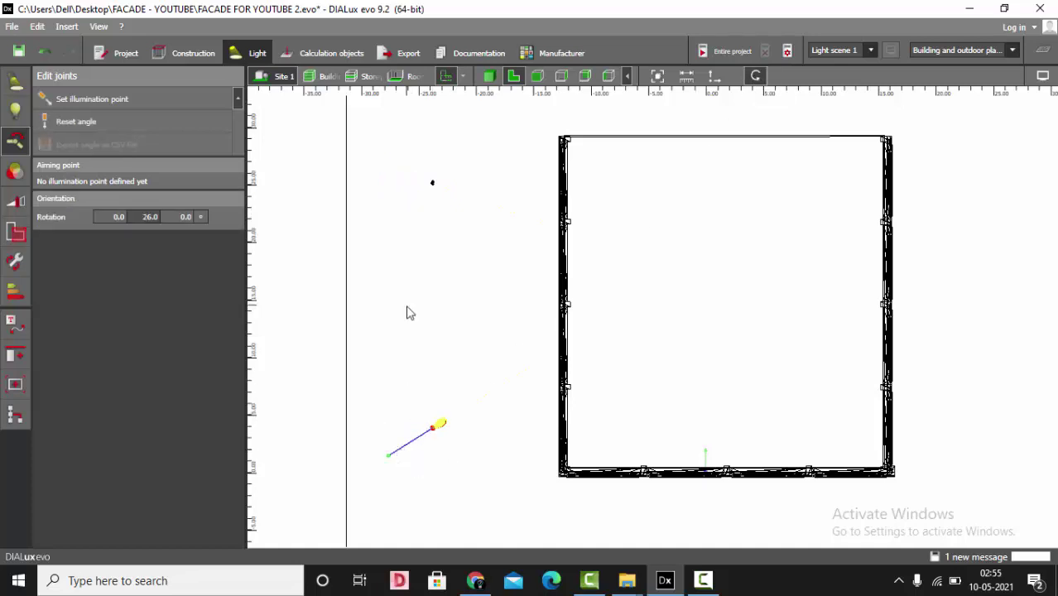
pyautogui.click(493, 440)
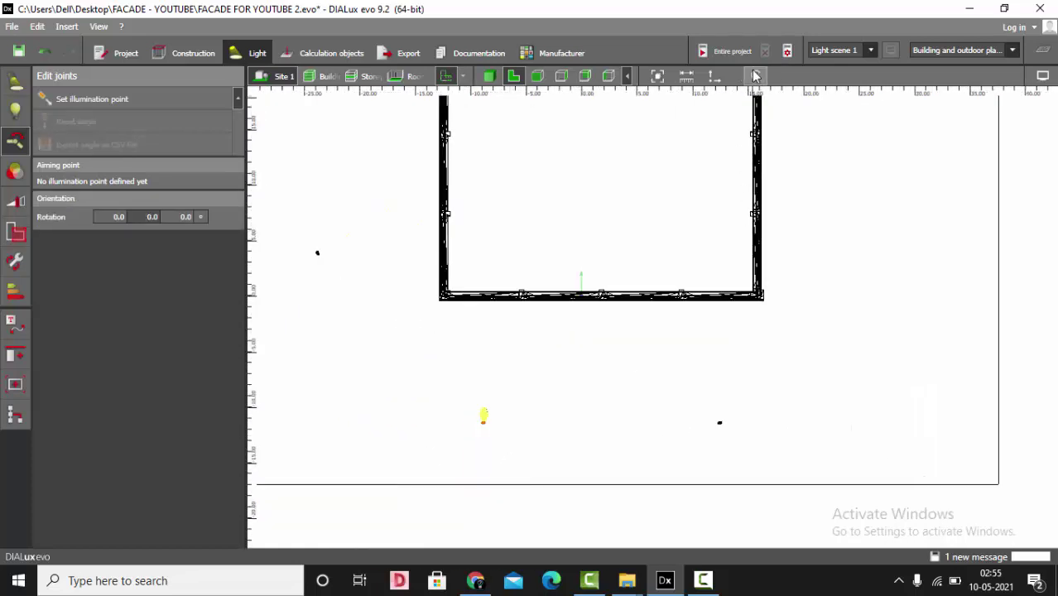
pyautogui.click(482, 484)
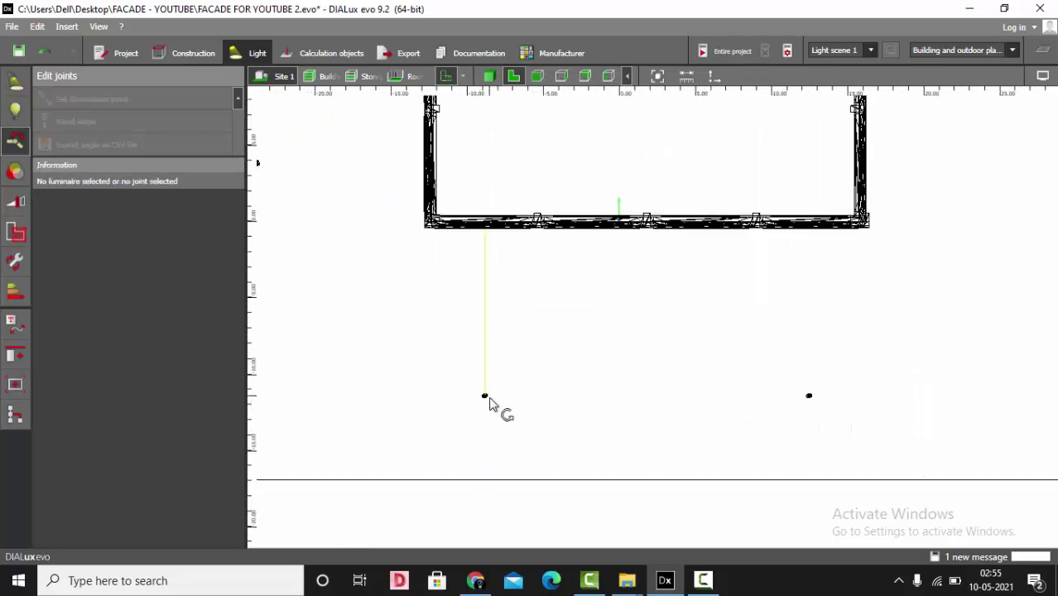
# - Tilt the aim of the left luminaire below the building toward the façade
pyautogui.click(486, 397)
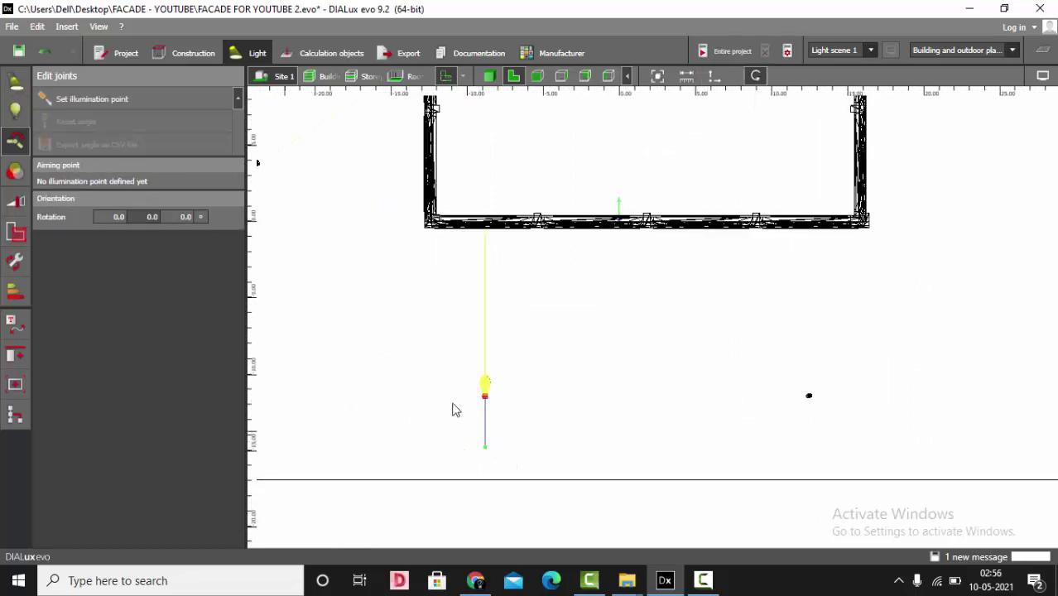
pyautogui.click(17, 81)
pyautogui.click(486, 397)
pyautogui.click(14, 107)
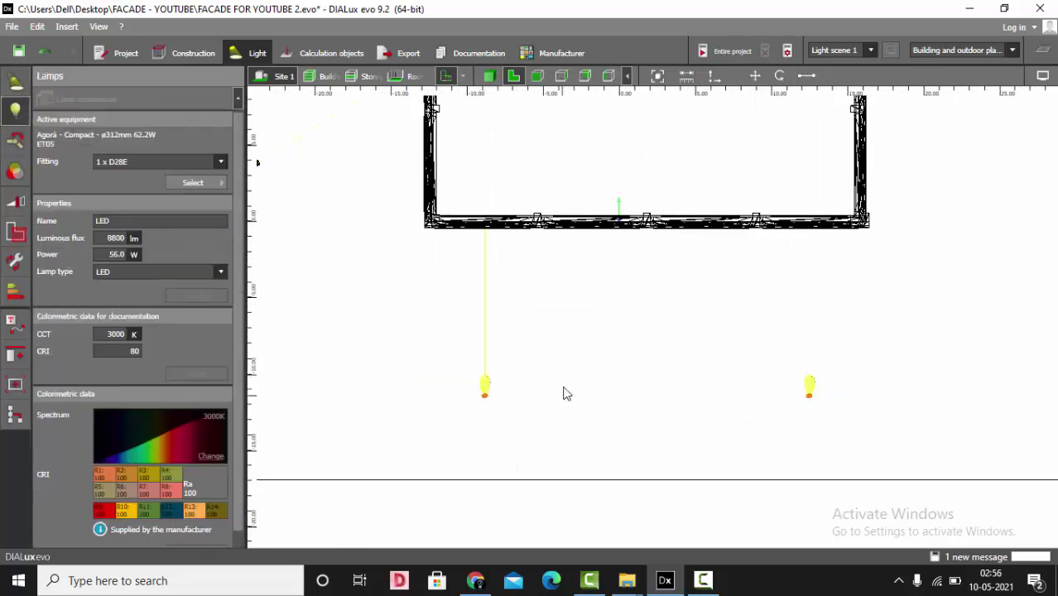
pyautogui.click(493, 406)
pyautogui.click(486, 397)
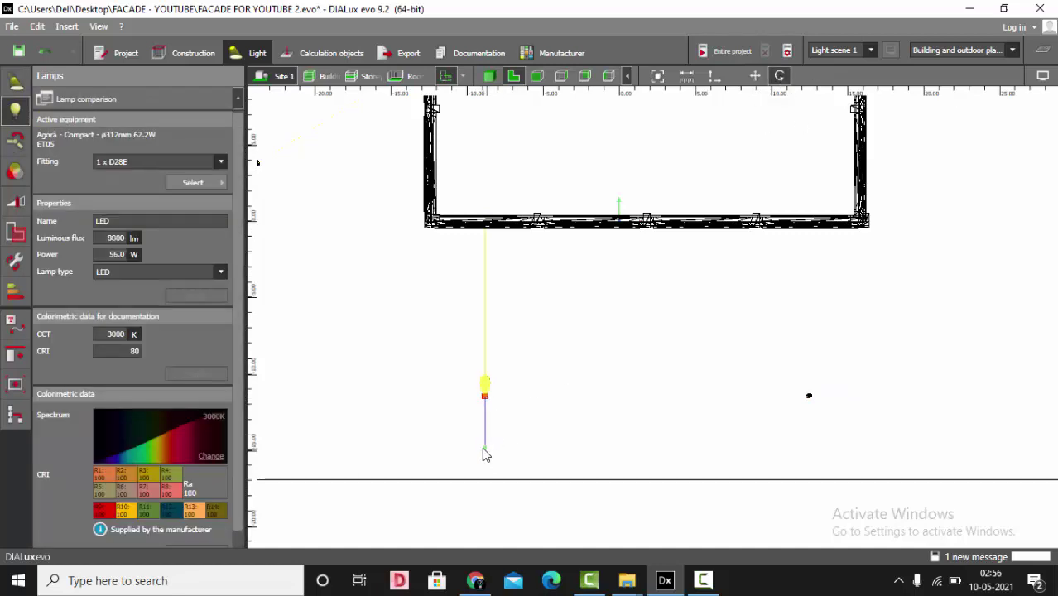
pyautogui.moveTo(485, 454); pyautogui.dragTo(465, 440)
# - Swing the right luminaire below the building toward the façade and check it in 3D
pyautogui.click(813, 412)
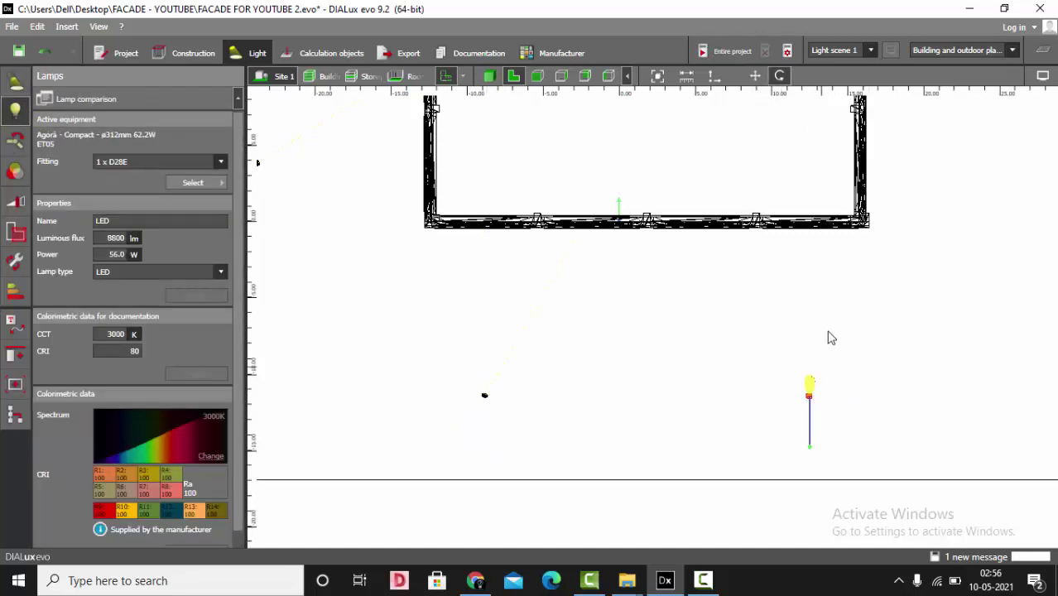
pyautogui.moveTo(809, 447); pyautogui.dragTo(834, 441)
pyautogui.click(489, 76)
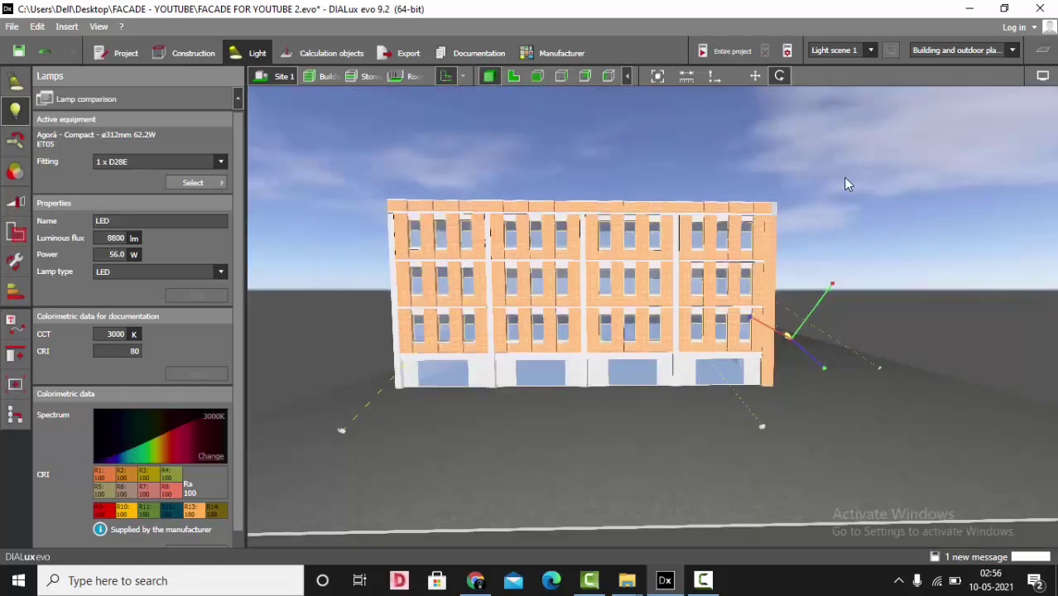
pyautogui.click(857, 248)
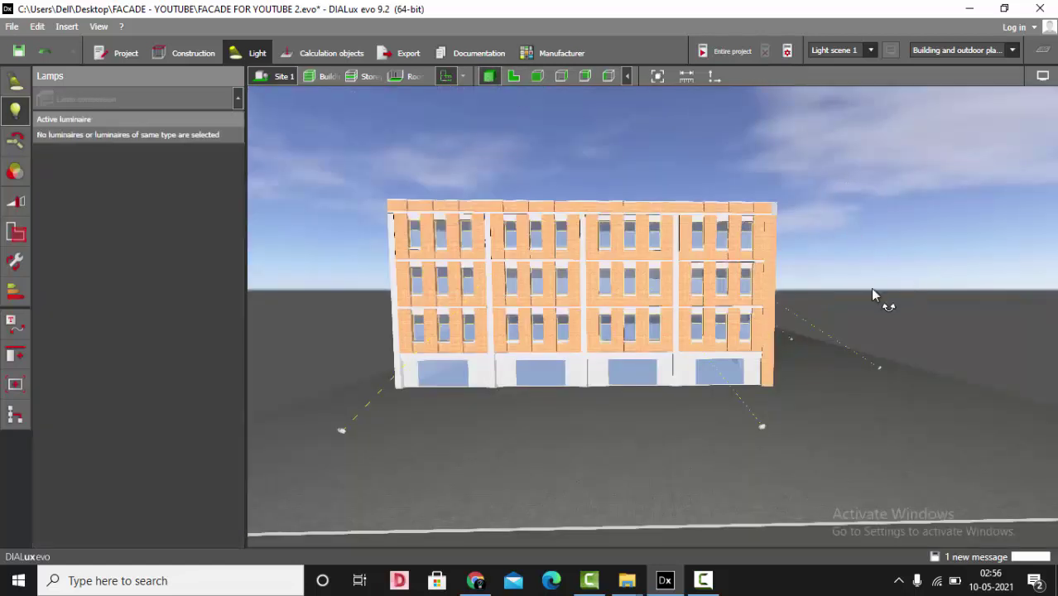
pyautogui.moveTo(870, 287)
pyautogui.mouseDown()
pyautogui.moveTo(841, 307)
pyautogui.moveTo(889, 296)
pyautogui.moveTo(864, 325)
pyautogui.moveTo(868, 287)
pyautogui.mouseUp()
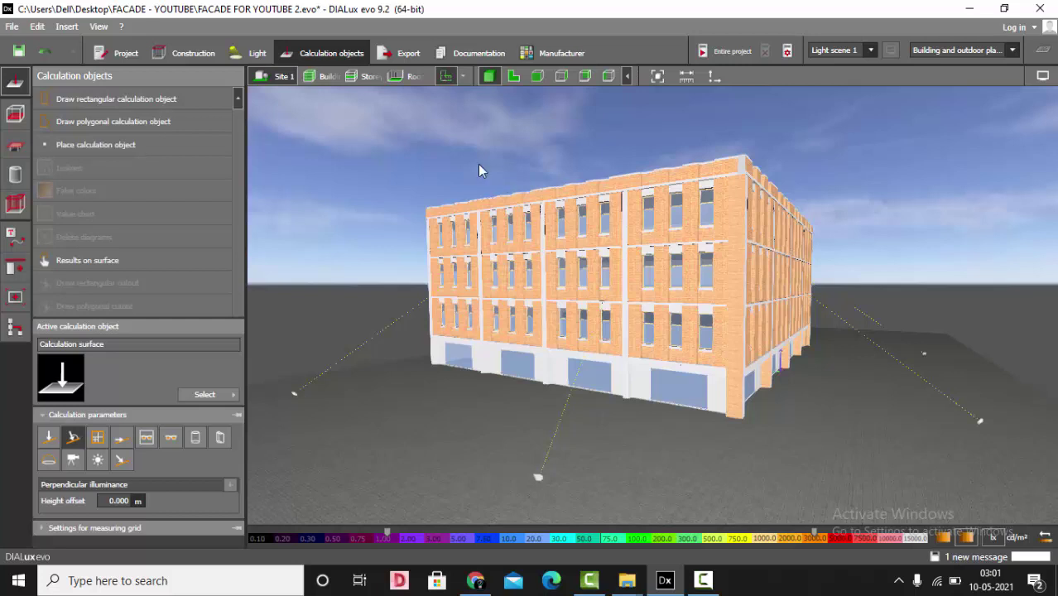
# - Switch off the sky texture for a black night sky and calculate the entire project
pyautogui.click(1045, 76)
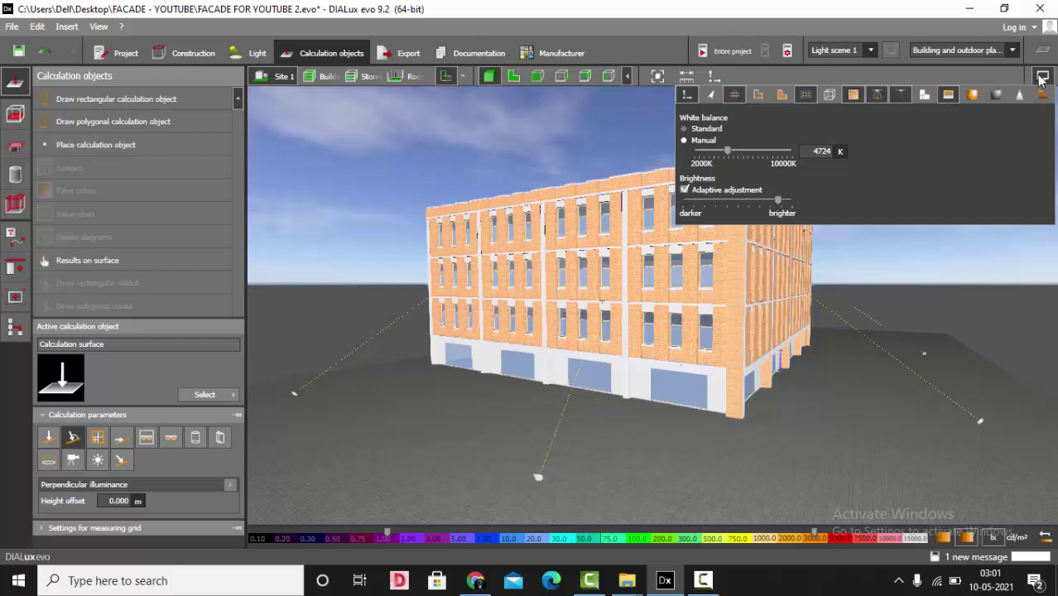
pyautogui.click(949, 94)
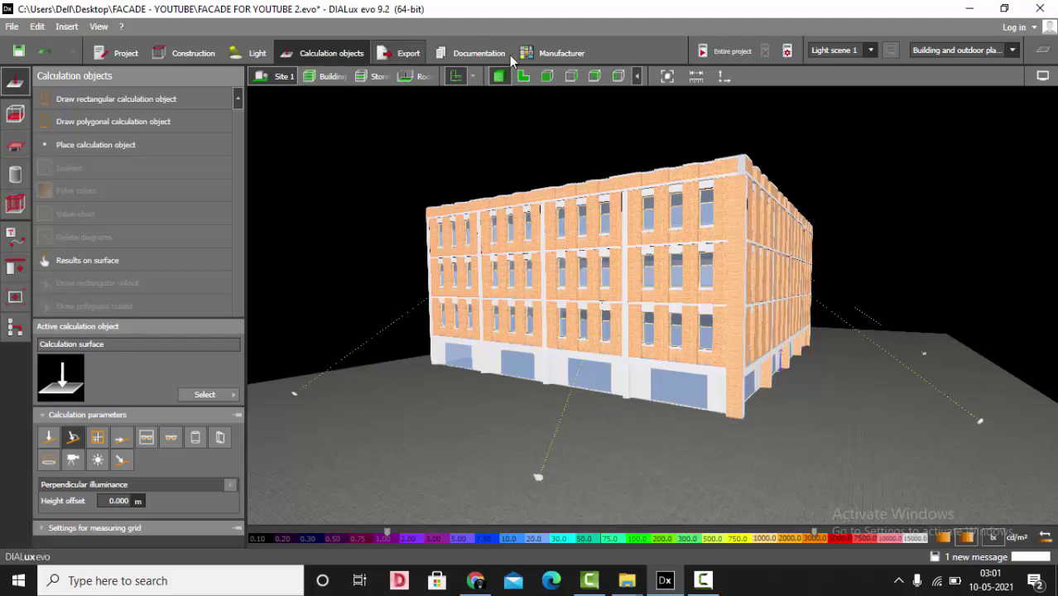
pyautogui.click(733, 57)
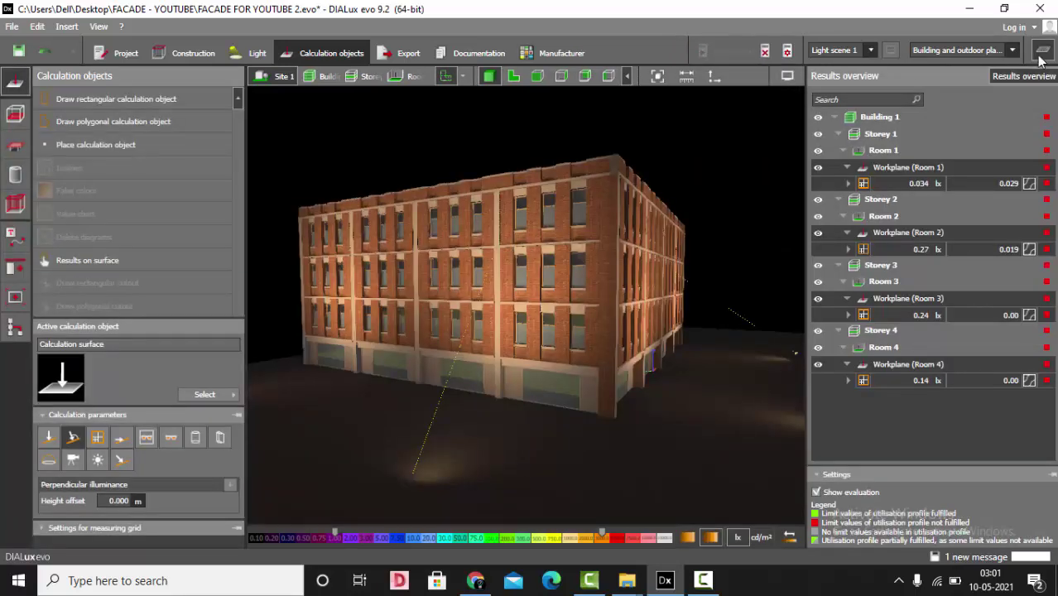
pyautogui.click(1042, 54)
pyautogui.moveTo(861, 161); pyautogui.dragTo(705, 312, button='right')
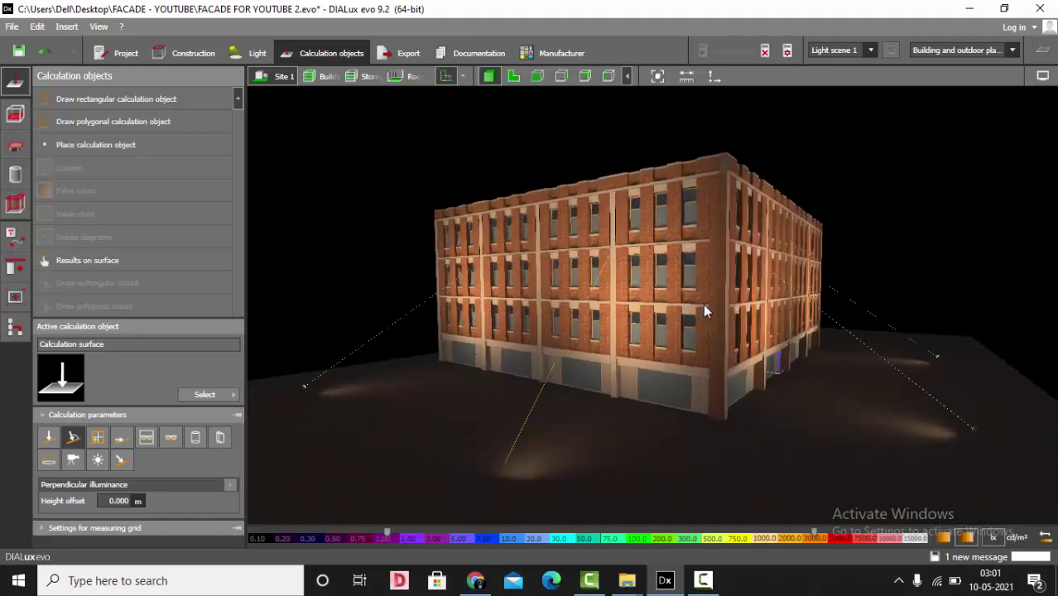
pyautogui.moveTo(887, 203); pyautogui.dragTo(658, 129, button='right')
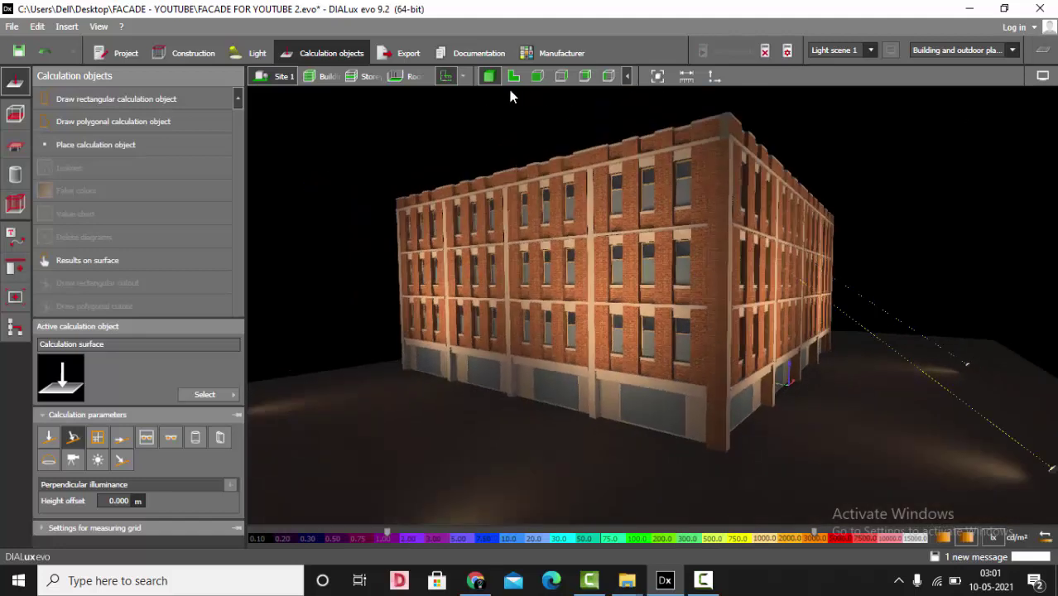
# - Fine-tune the rendered view's brightness with the display settings slider
pyautogui.click(1043, 76)
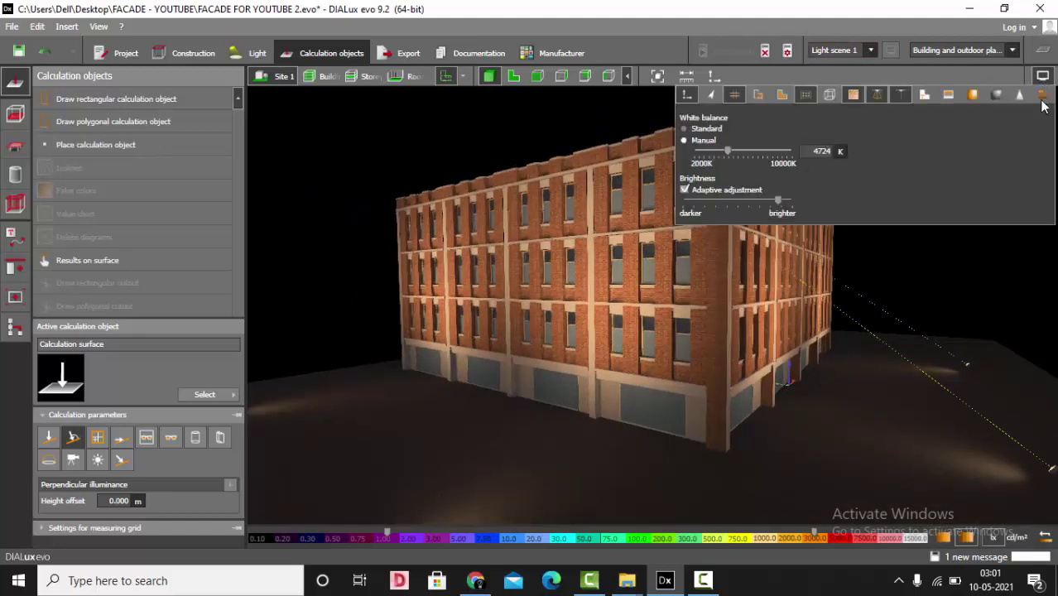
pyautogui.moveTo(929, 286); pyautogui.dragTo(532, 280, button='right')
pyautogui.scroll(-5, 800, 331)
pyautogui.scroll(5, 538, 327)
pyautogui.moveTo(539, 326); pyautogui.dragTo(639, 331, button='right')
pyautogui.scroll(-3, 637, 331)
pyautogui.click(1042, 76)
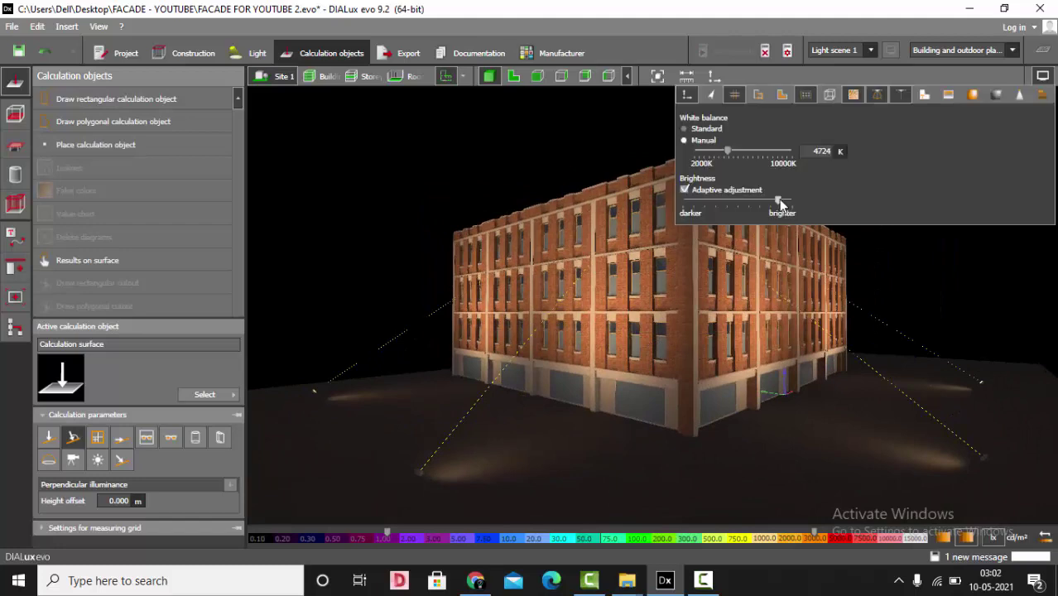
pyautogui.moveTo(780, 203); pyautogui.dragTo(785, 203)
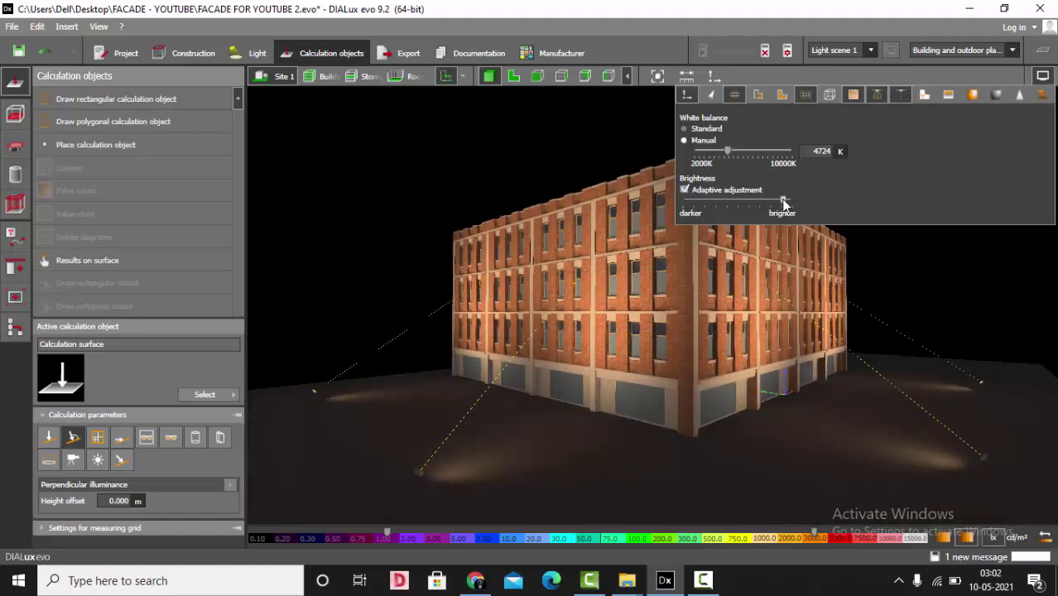
pyautogui.moveTo(785, 203); pyautogui.dragTo(781, 203)
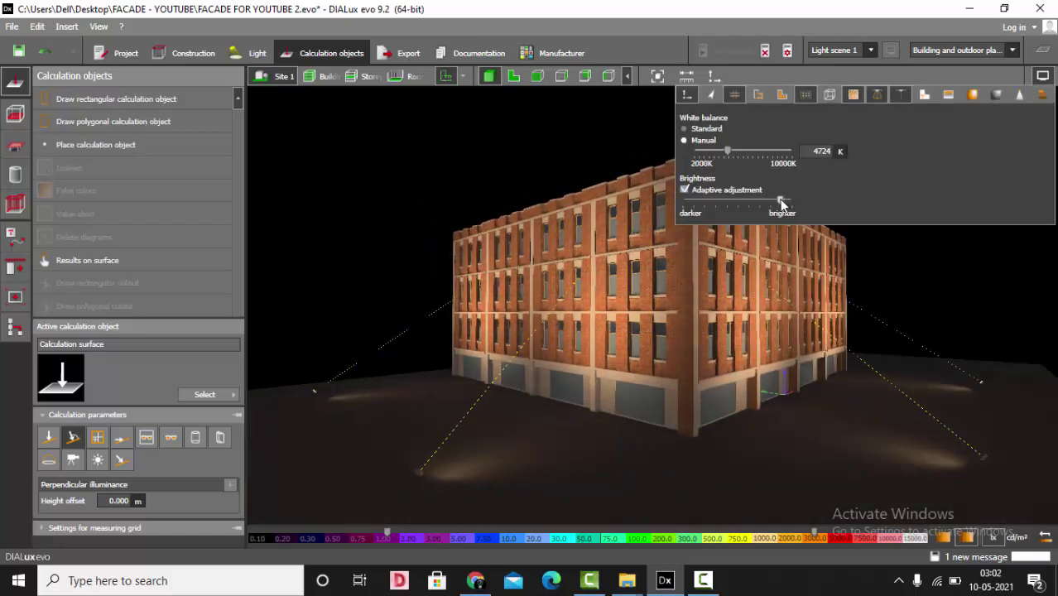
# - Switch to false colours and orbit around the building to inspect illuminance
pyautogui.click(973, 96)
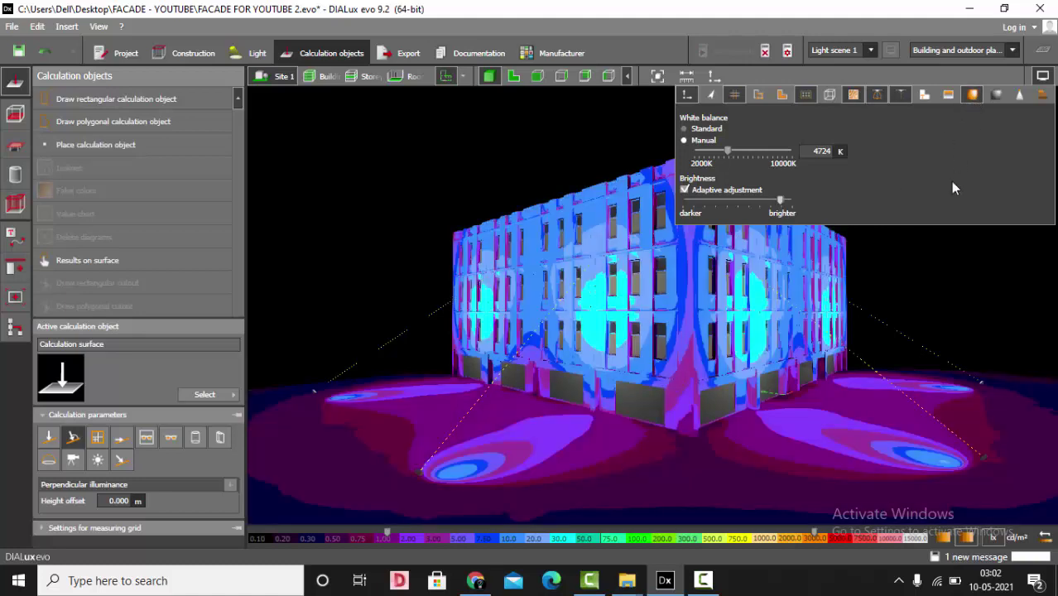
pyautogui.moveTo(670, 286); pyautogui.dragTo(623, 334)
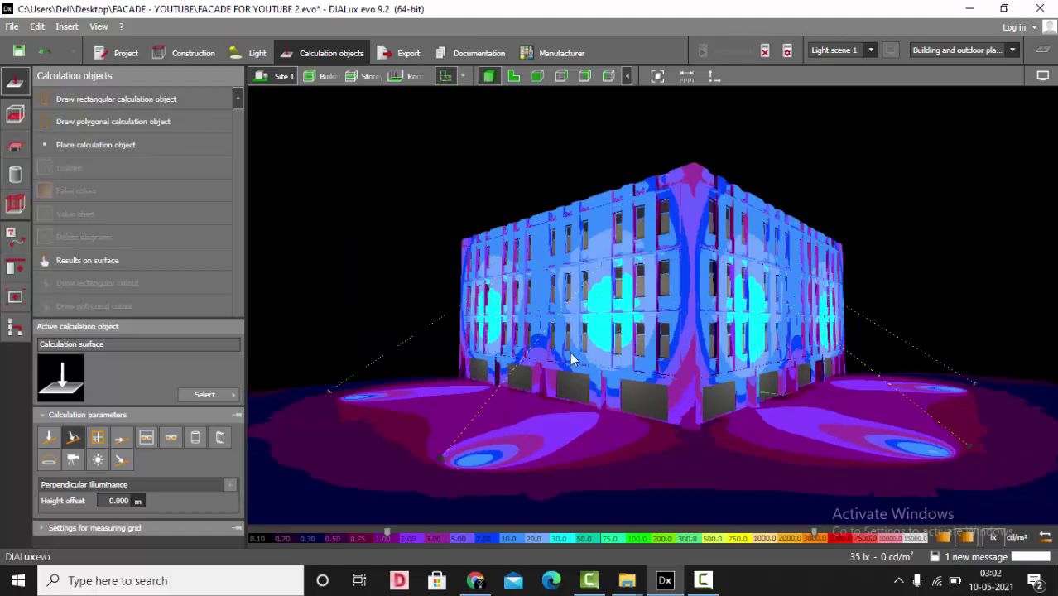
pyautogui.moveTo(572, 357); pyautogui.dragTo(574, 308)
pyautogui.moveTo(719, 265); pyautogui.dragTo(739, 253)
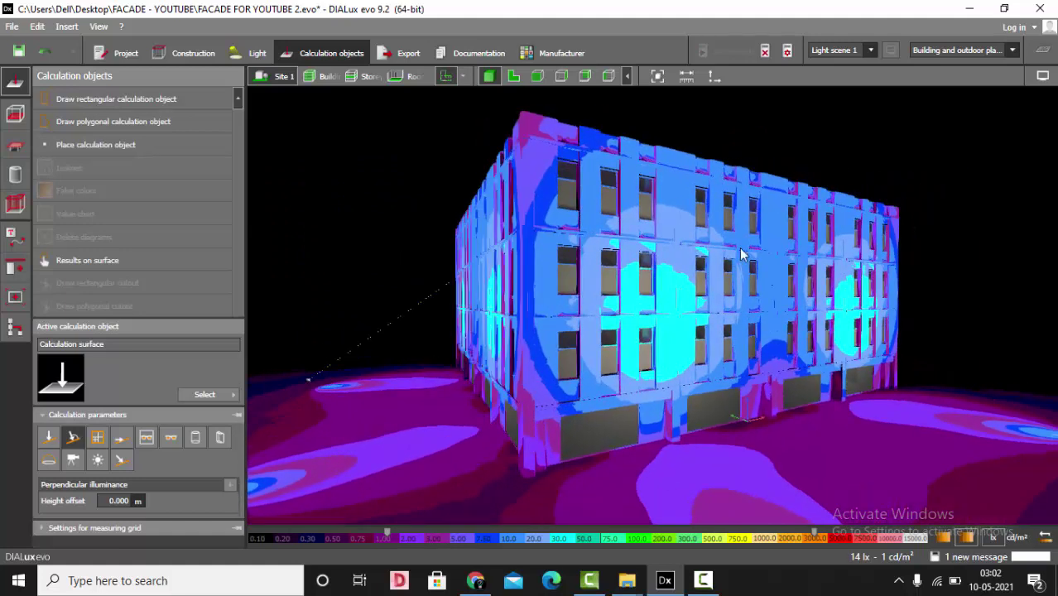
# - Return the 3D view to realistic rendering
pyautogui.click(1042, 75)
pyautogui.click(974, 96)
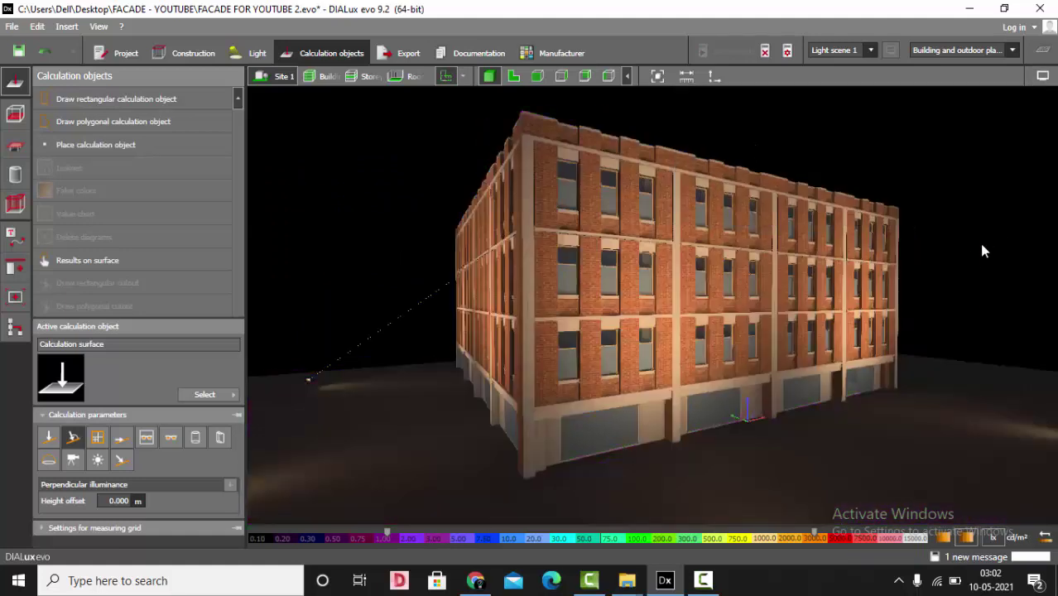
pyautogui.moveTo(979, 244); pyautogui.dragTo(938, 269)
pyautogui.click(1045, 77)
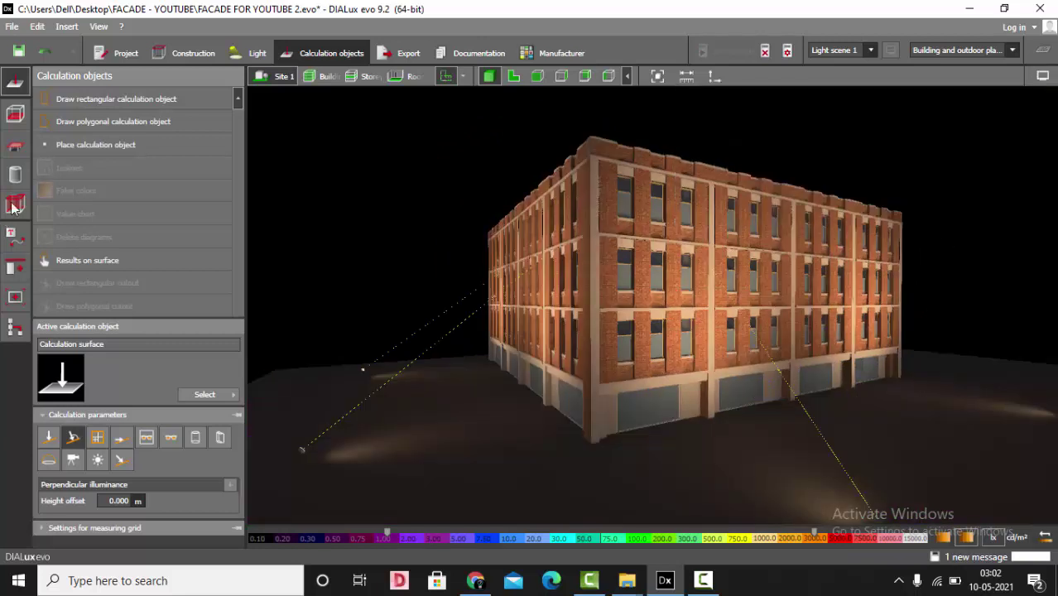
pyautogui.scroll(10, 714, 285)
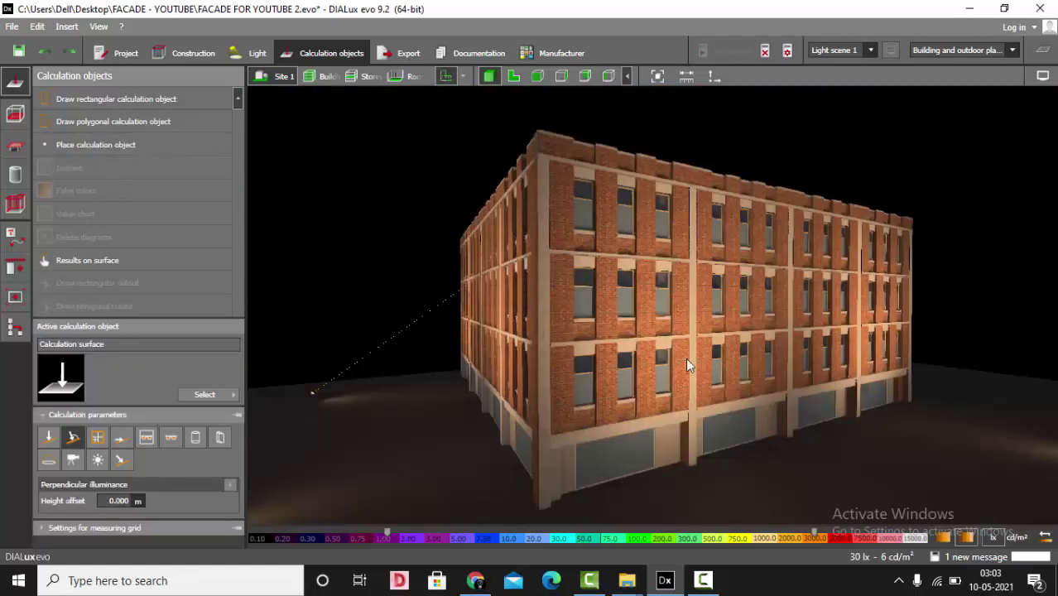
# - Show the triangular facade calculation surface's results as false colours with illuminance values
pyautogui.click(80, 260)
pyautogui.scroll(5, 571, 323)
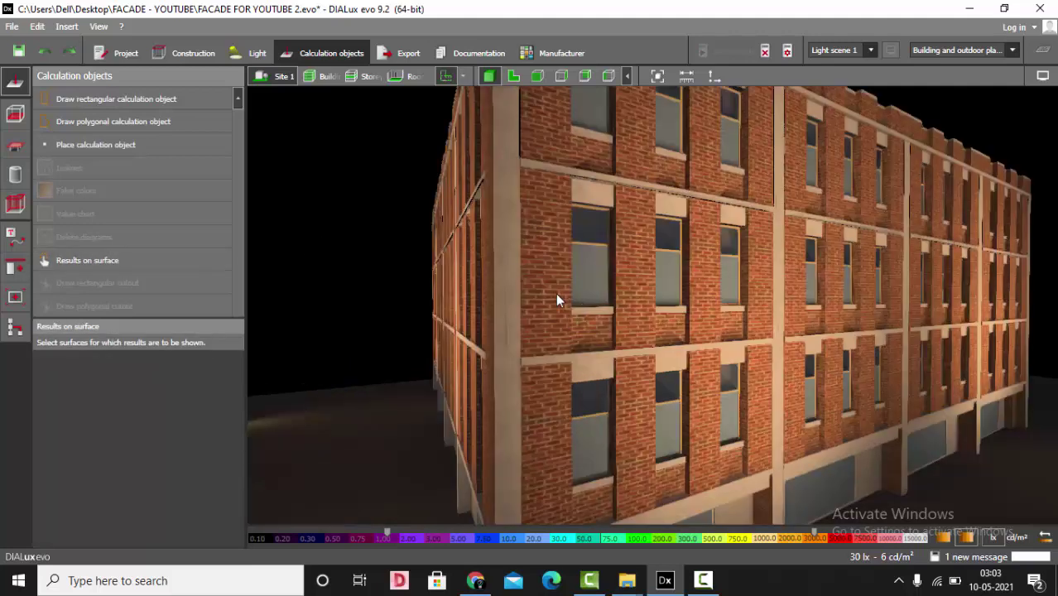
pyautogui.click(547, 259)
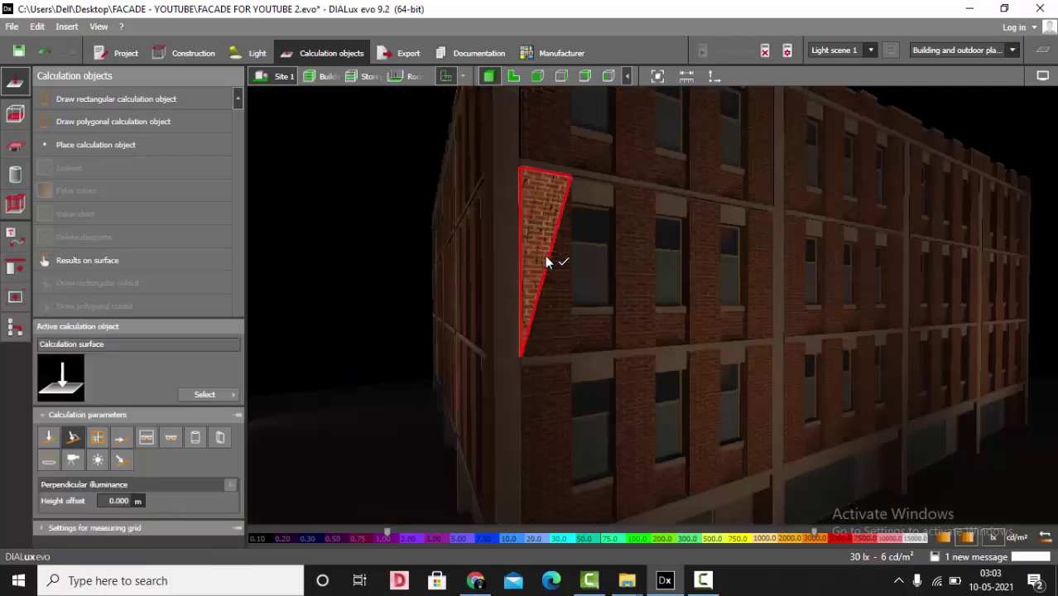
pyautogui.scroll(5, 546, 219)
pyautogui.scroll(-5, 546, 221)
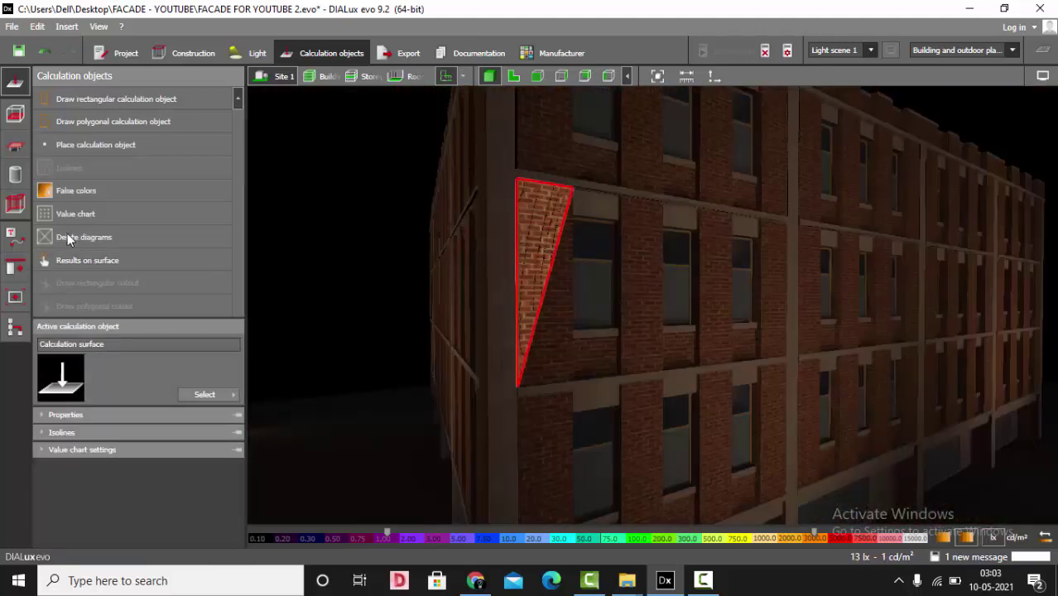
pyautogui.click(85, 198)
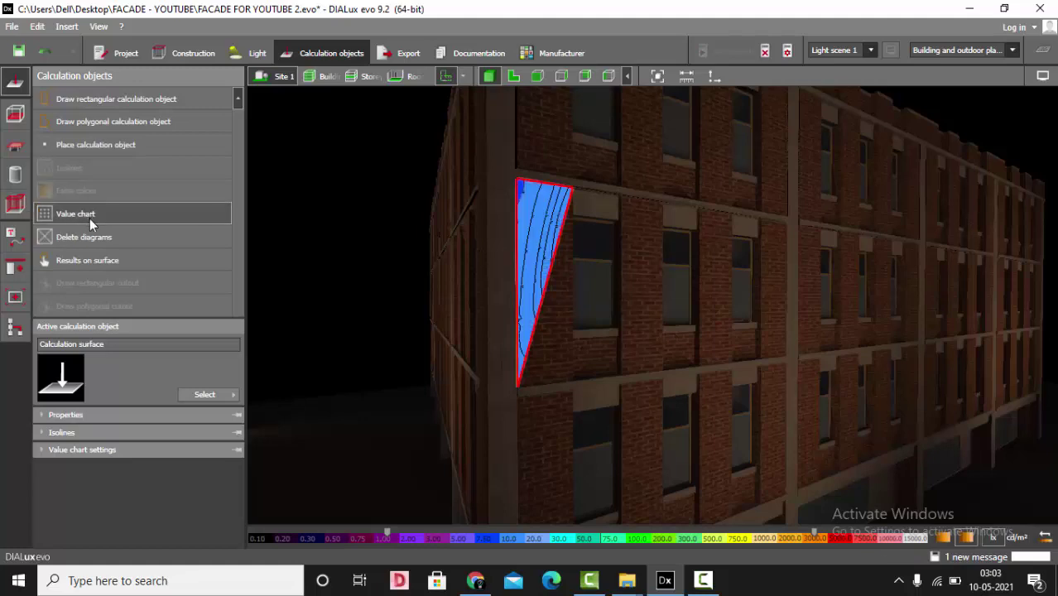
pyautogui.click(89, 219)
pyautogui.scroll(5, 580, 354)
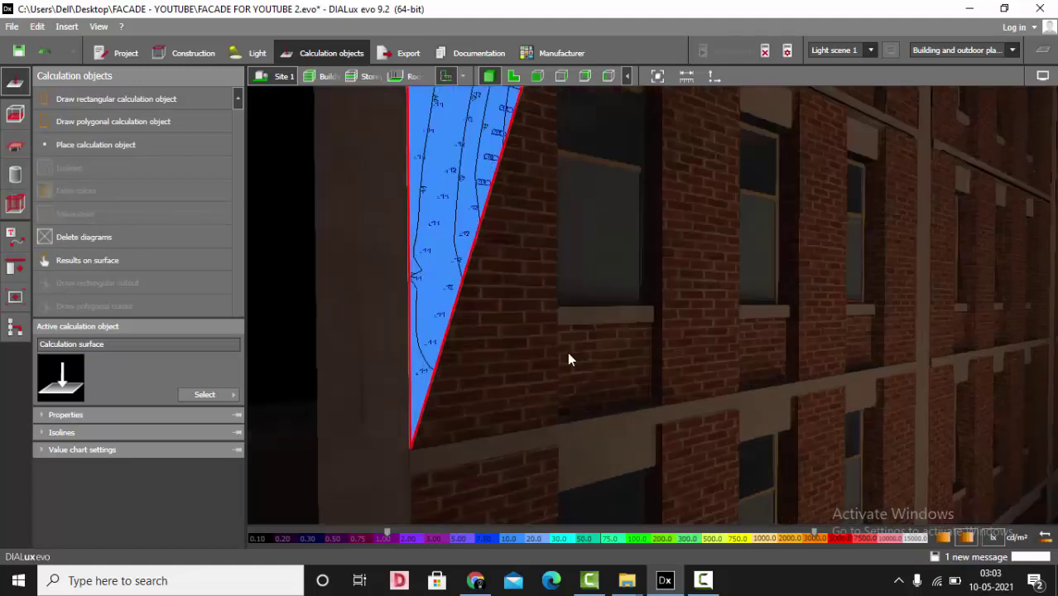
pyautogui.scroll(-4, 567, 352)
# - Reselect the facade calculation surface and toggle its value chart and false colours
pyautogui.click(85, 261)
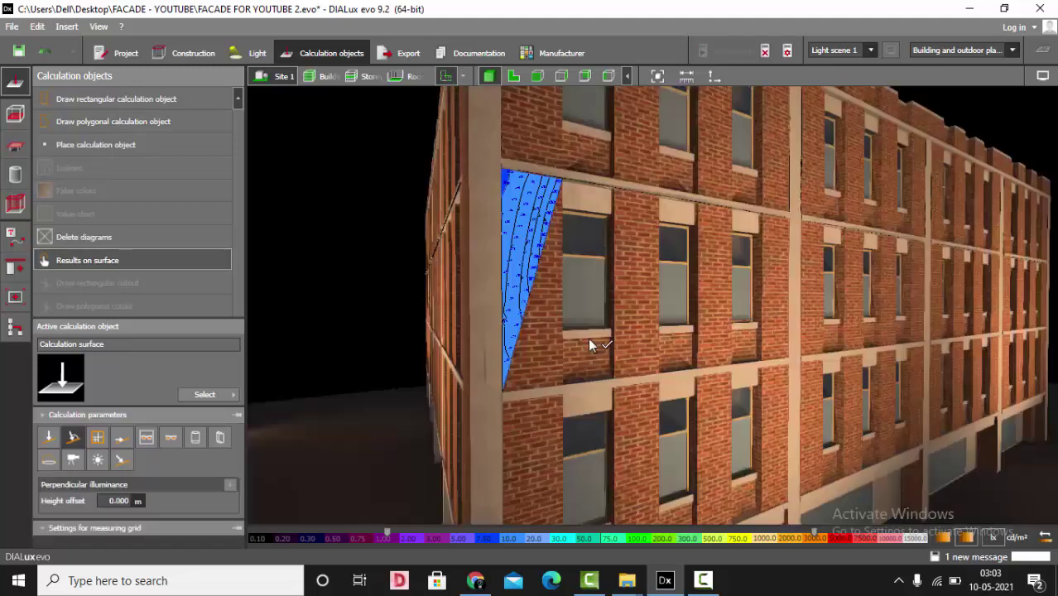
pyautogui.click(543, 325)
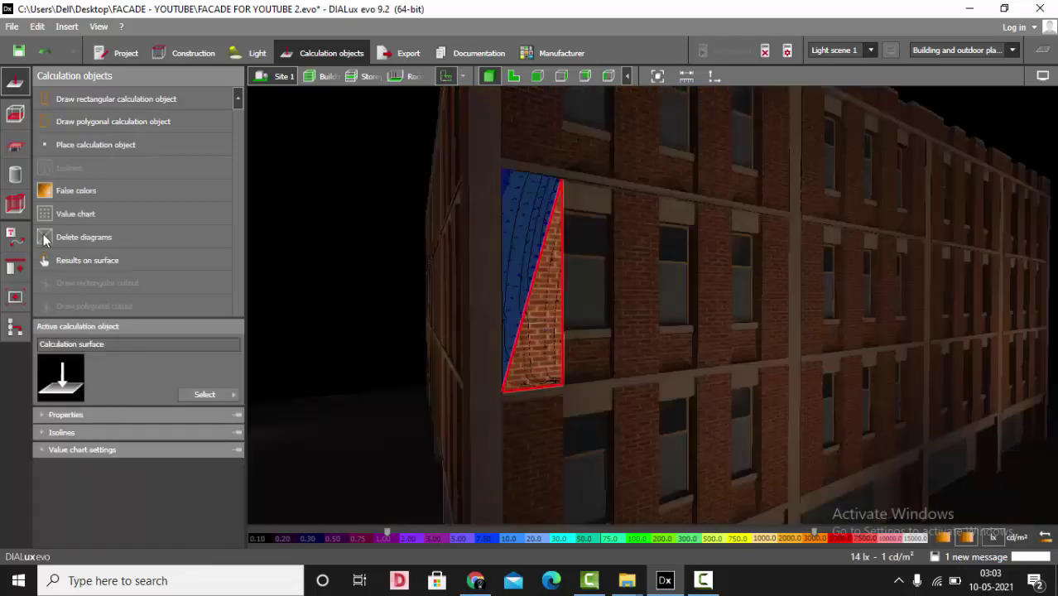
pyautogui.click(77, 212)
pyautogui.click(75, 193)
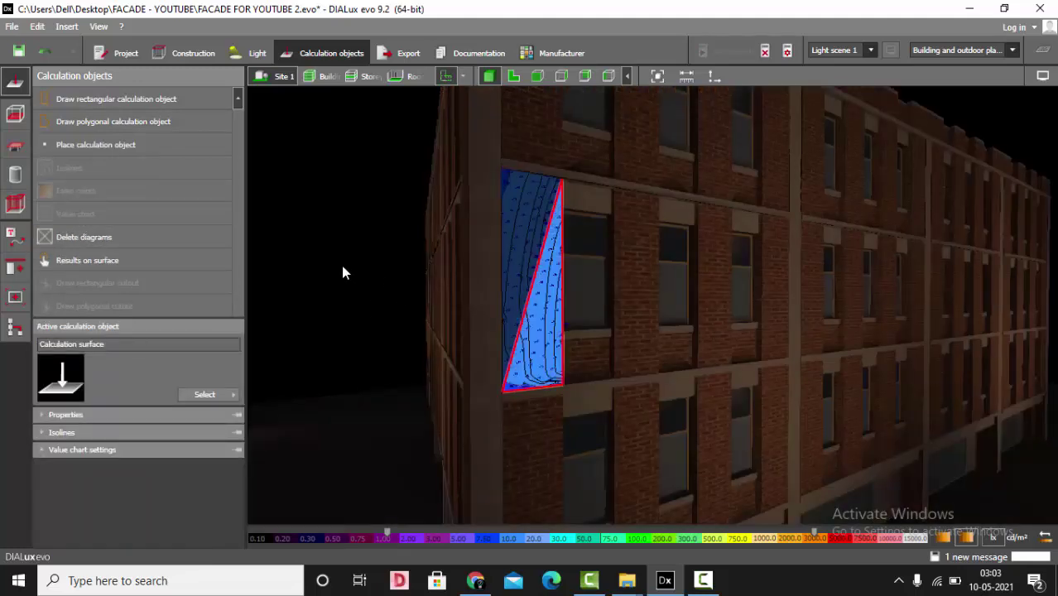
pyautogui.scroll(-5, 585, 337)
pyautogui.scroll(5, 627, 330)
pyautogui.moveTo(628, 330); pyautogui.dragTo(456, 323, button='right')
pyautogui.scroll(5, 455, 322)
pyautogui.scroll(-3, 438, 313)
pyautogui.scroll(8, 732, 276)
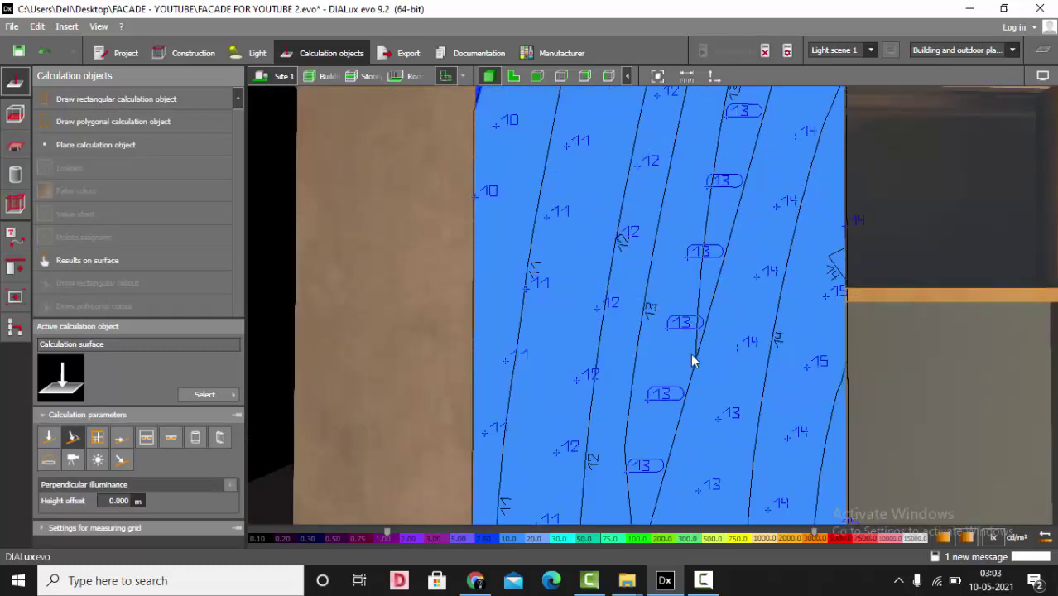
pyautogui.scroll(-3, 694, 360)
pyautogui.scroll(3, 718, 291)
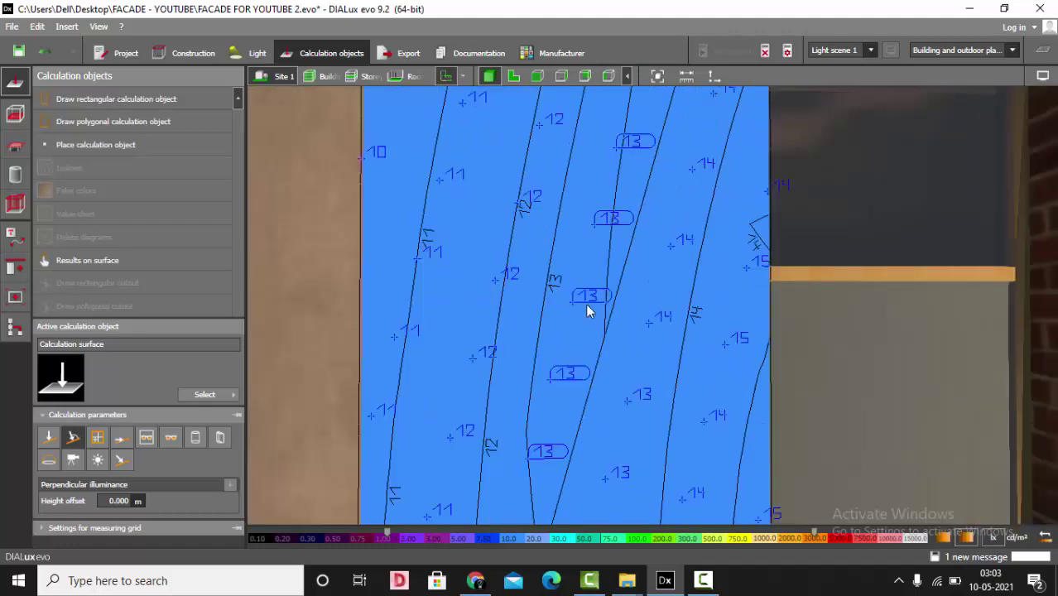
pyautogui.scroll(-10, 610, 272)
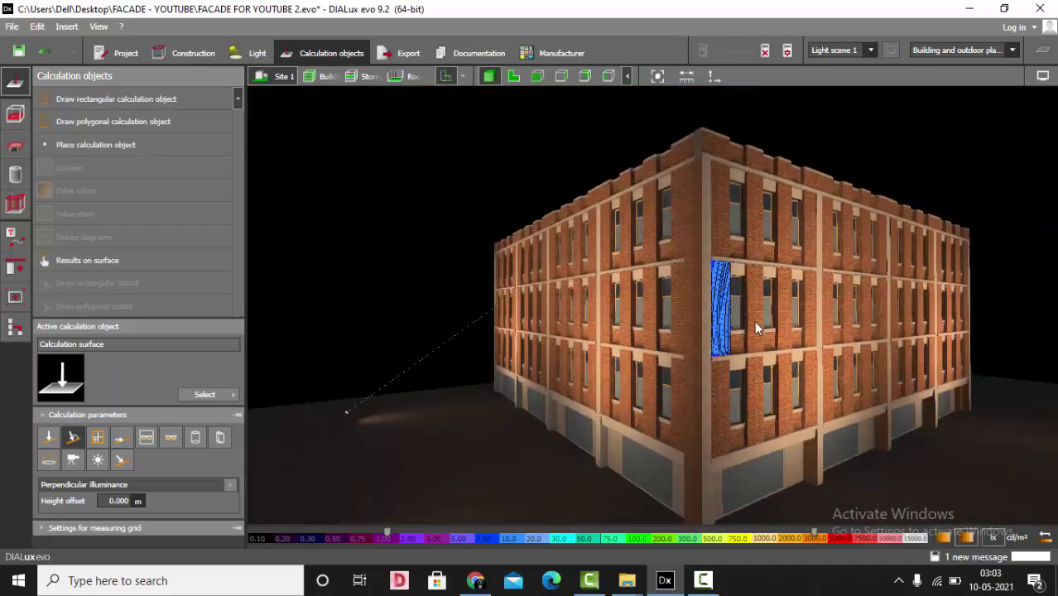
# - Select and deselect the facade calculation surface to inspect its isolines
pyautogui.click(725, 331)
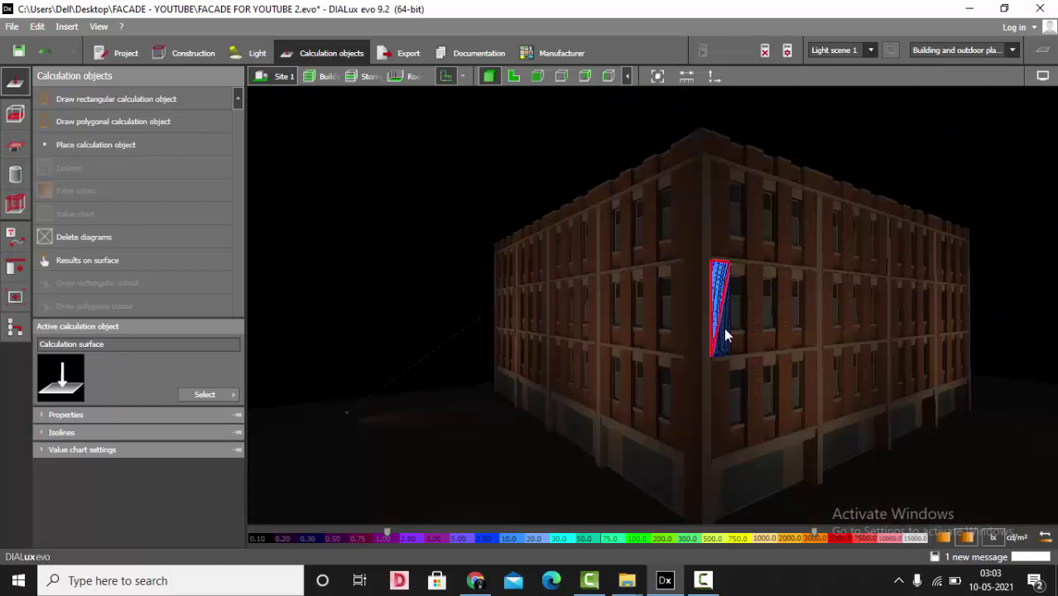
pyautogui.click(725, 334)
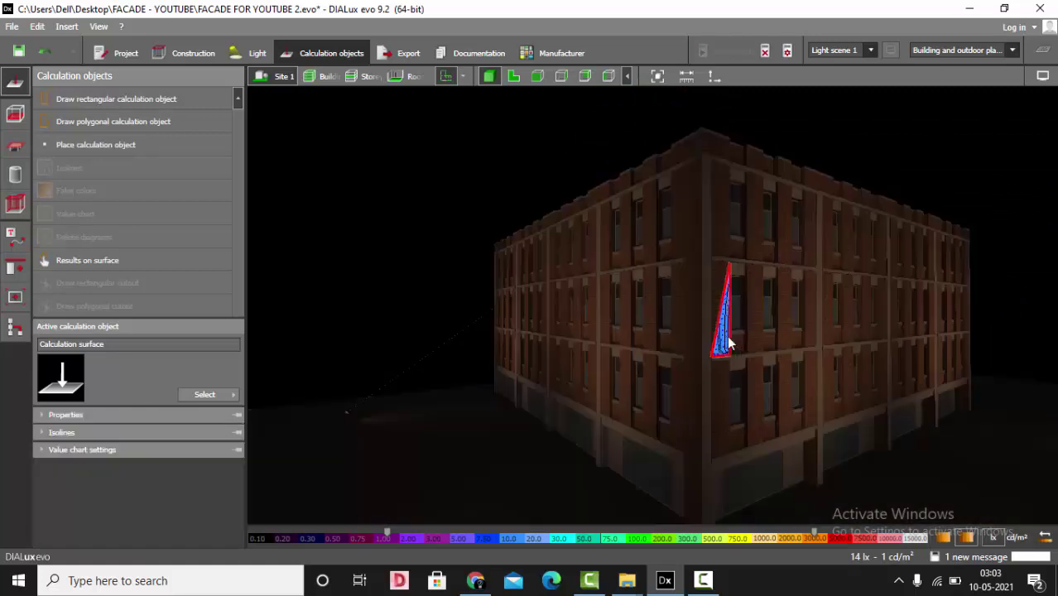
pyautogui.click(730, 341)
pyautogui.click(676, 309)
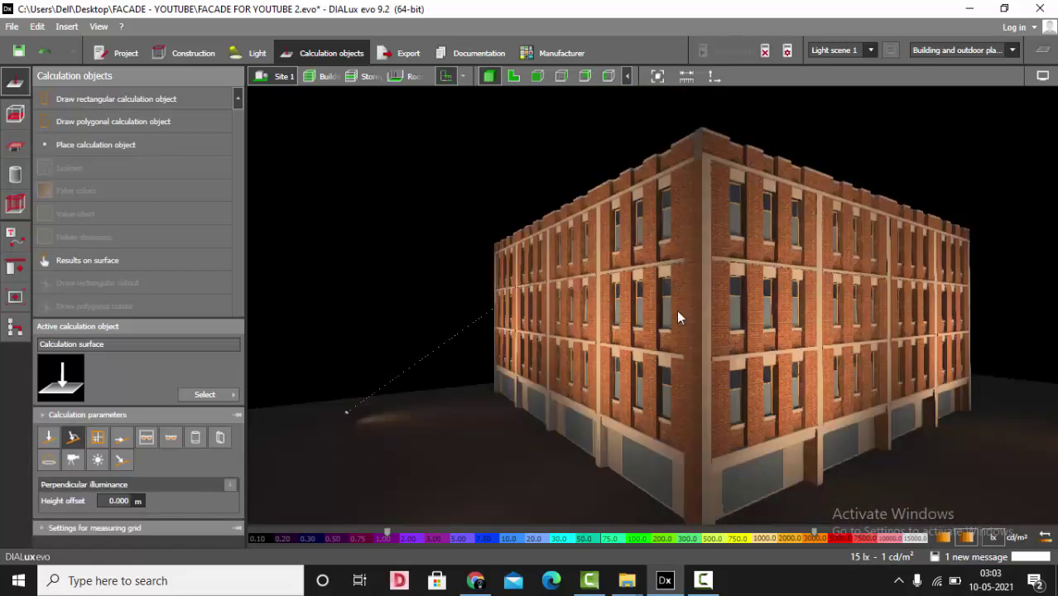
pyautogui.moveTo(676, 309); pyautogui.dragTo(439, 207, button='middle')
# - Save the framed camera view as a new view under Export
pyautogui.click(406, 53)
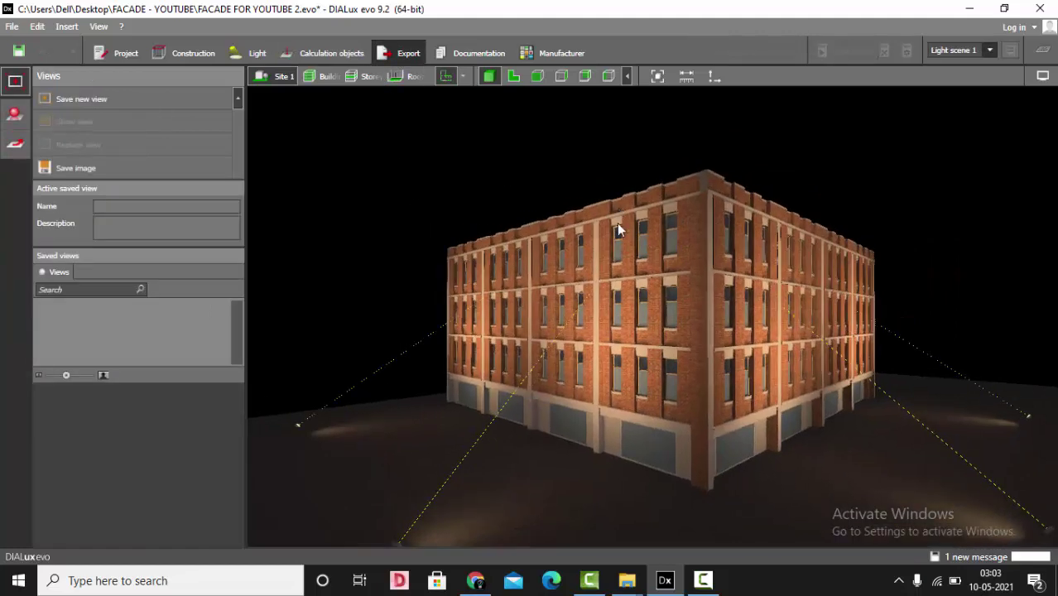
pyautogui.moveTo(697, 281); pyautogui.dragTo(463, 249, button='middle')
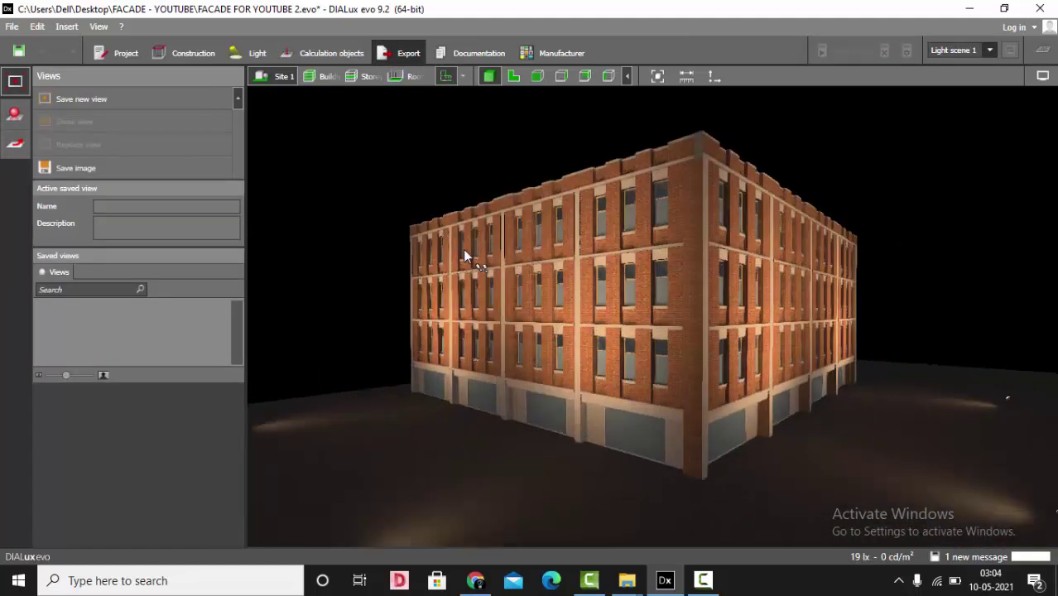
pyautogui.click(116, 101)
# - Raytrace the view at 3840 x 2160 (4K UHD) resolution
pyautogui.click(15, 123)
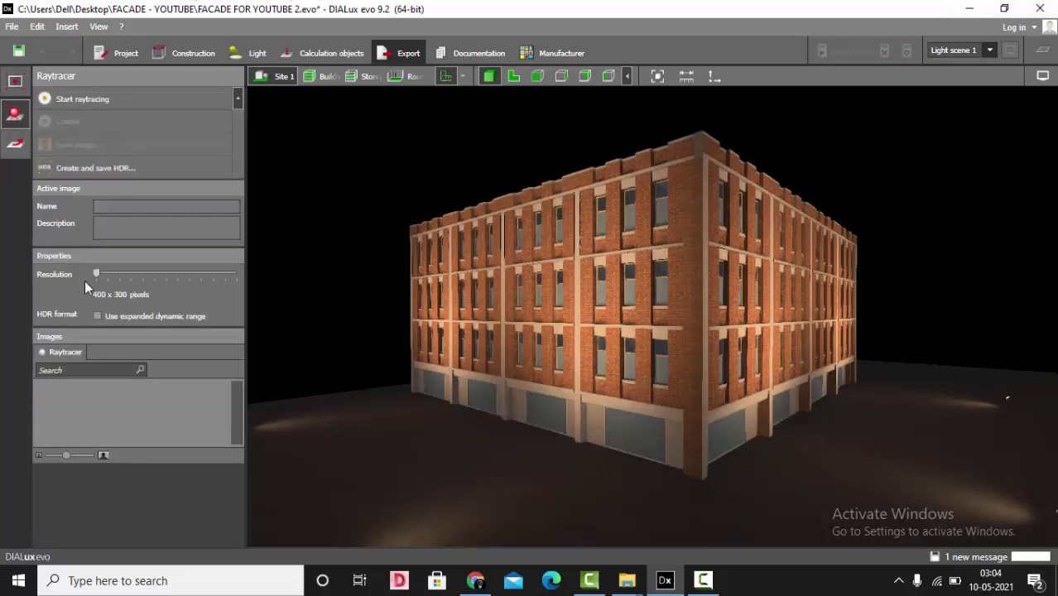
pyautogui.moveTo(98, 276)
pyautogui.moveTo(97, 274); pyautogui.dragTo(249, 276)
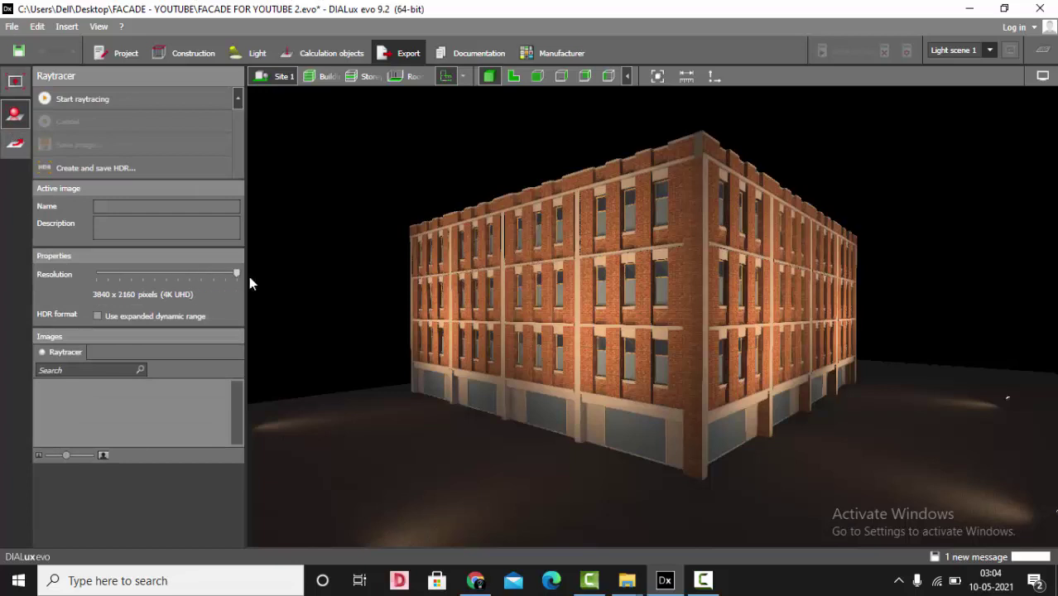
pyautogui.click(129, 100)
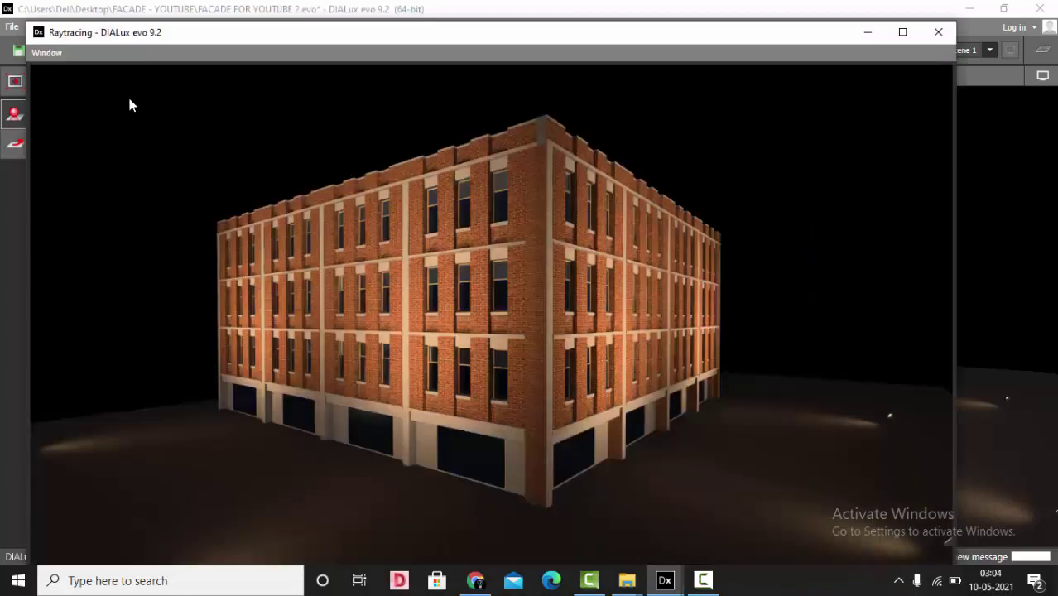
# - View the finished render full-size, close it, and confirm saving the project
pyautogui.click(901, 33)
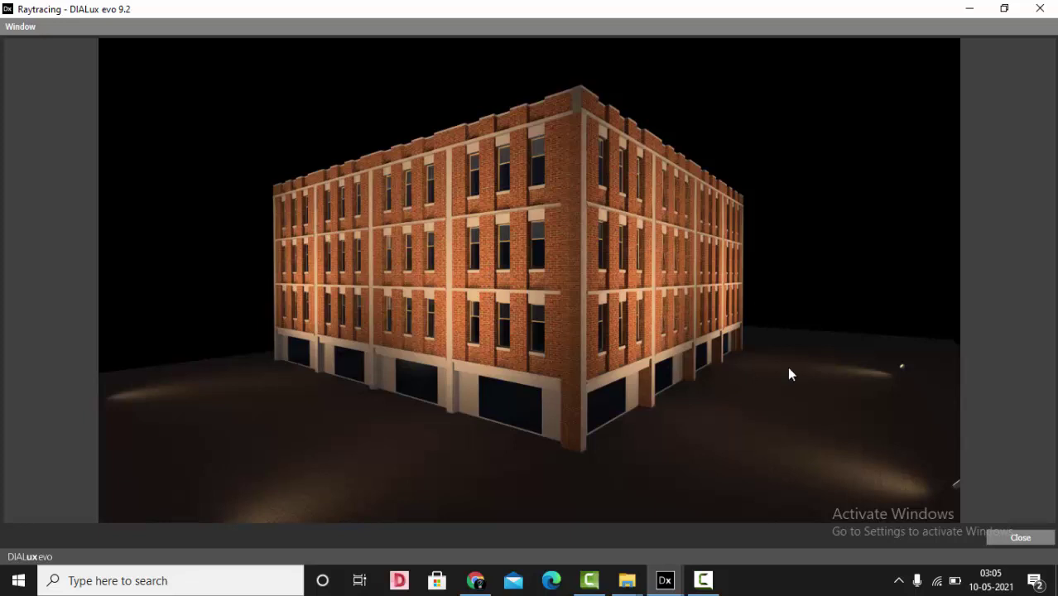
pyautogui.click(1007, 535)
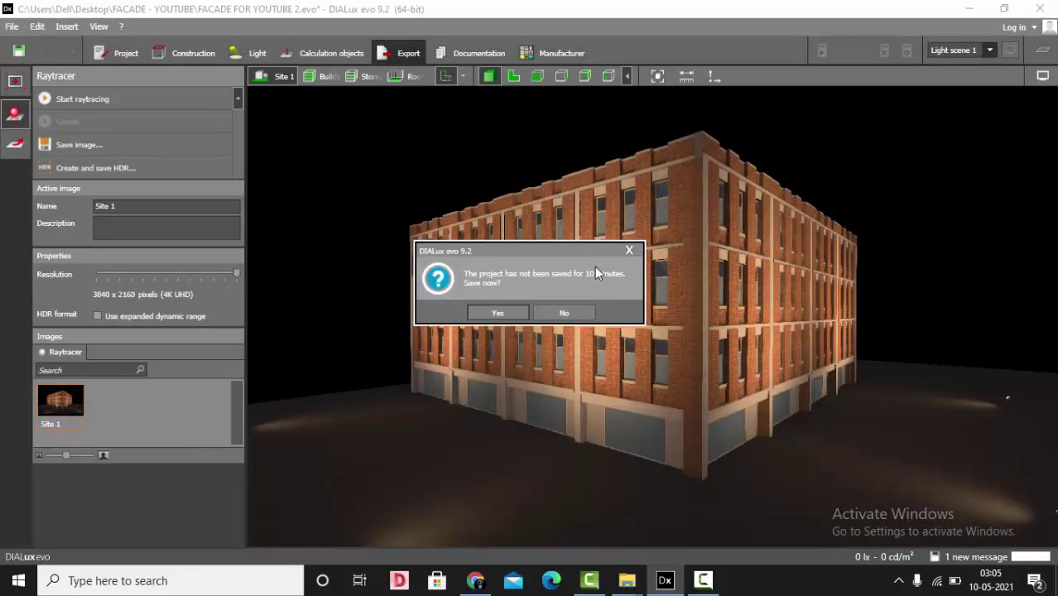
pyautogui.click(500, 313)
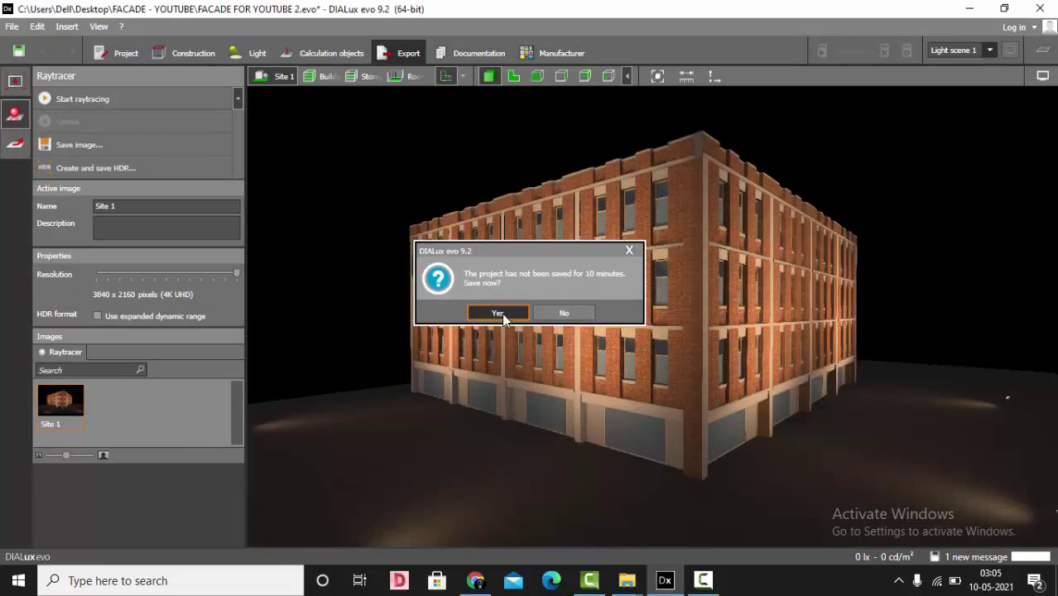